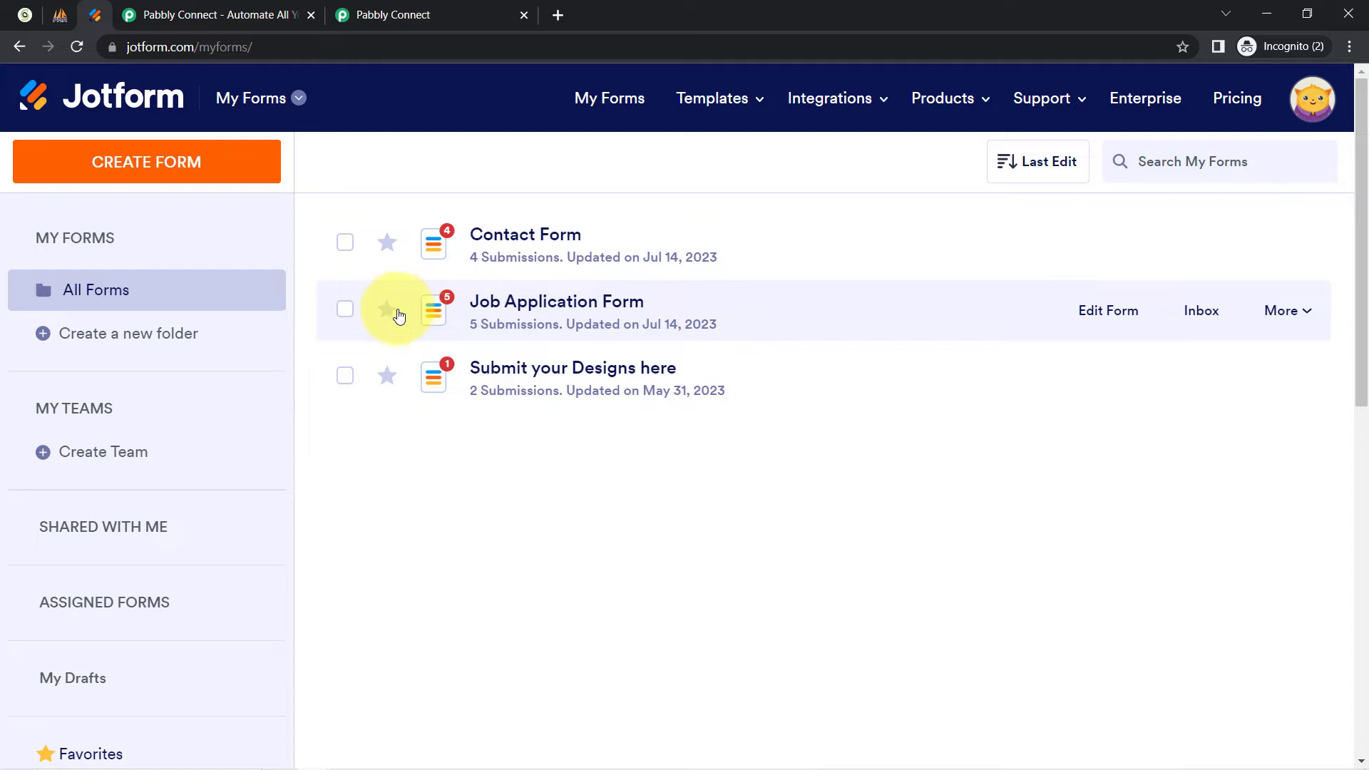
Browse phpMyAdmin's new_contacts table, which has one existing row, then go to Pabbly Connect.
click(59, 23)
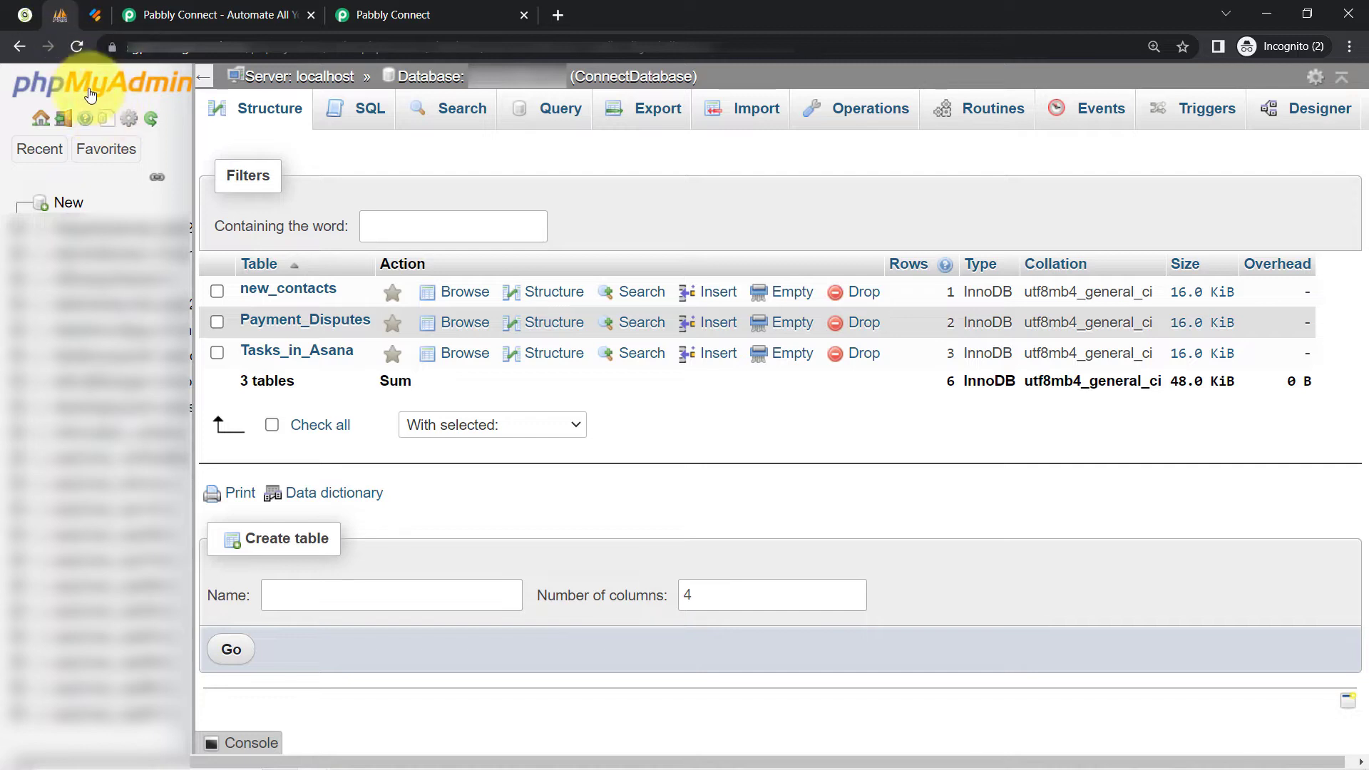
click(270, 292)
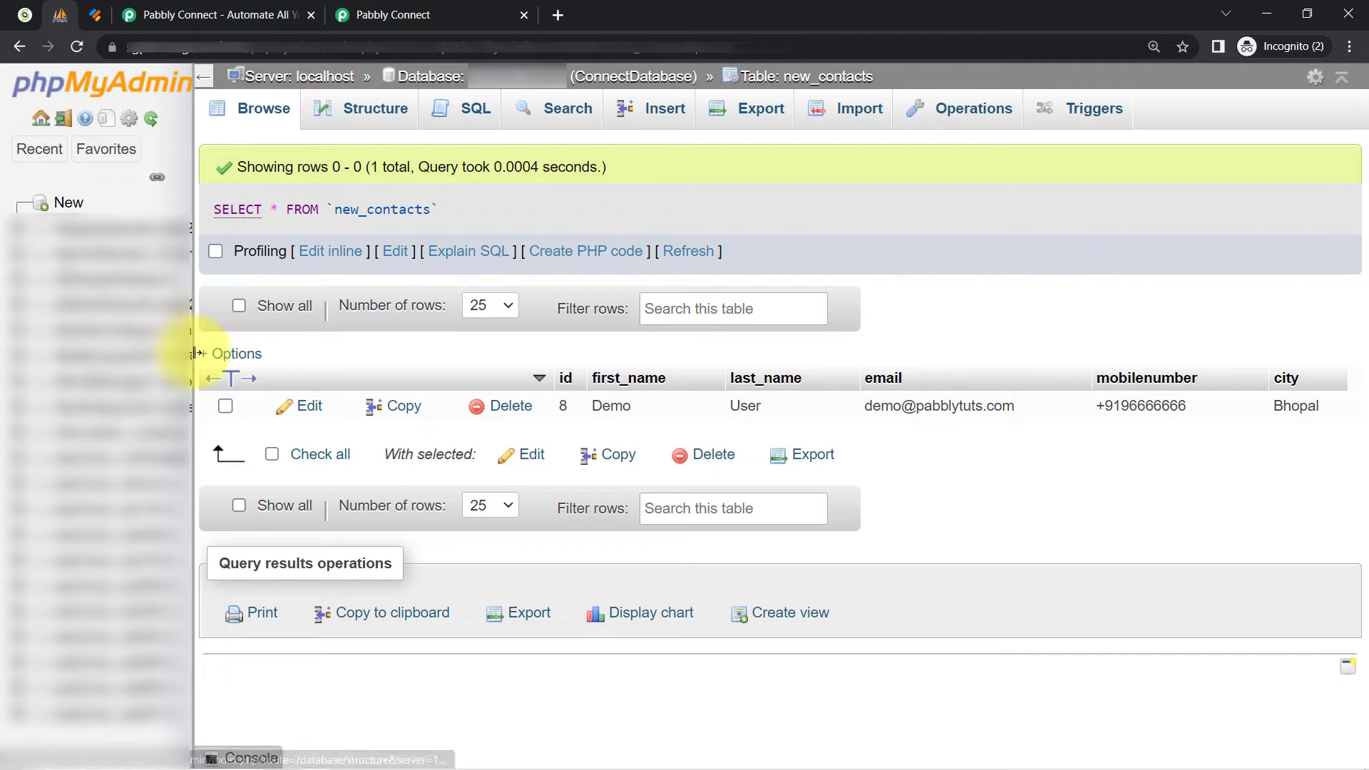
drag(192, 350, 7, 345)
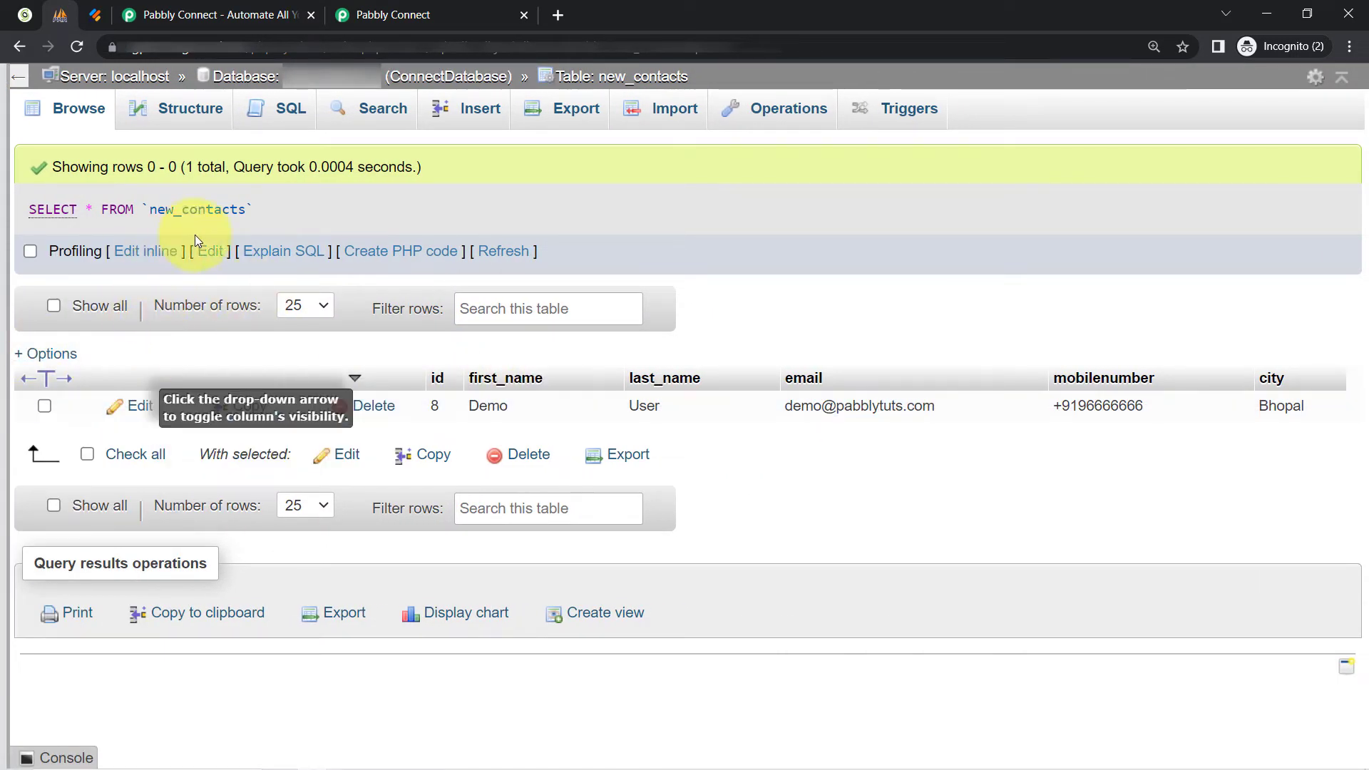
click(174, 8)
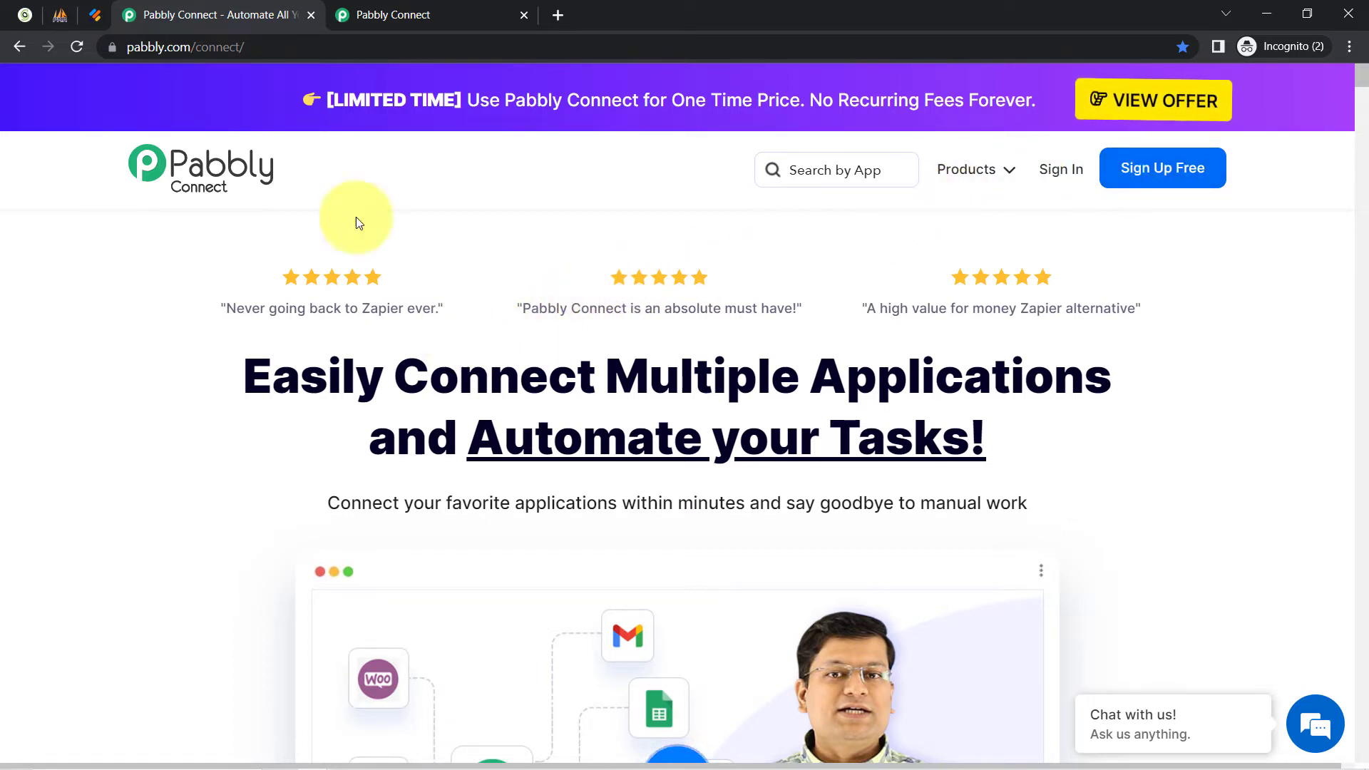
Create a new workflow named 'Inset Data in MySQL from Webhook Response' from the dashboard.
click(388, 8)
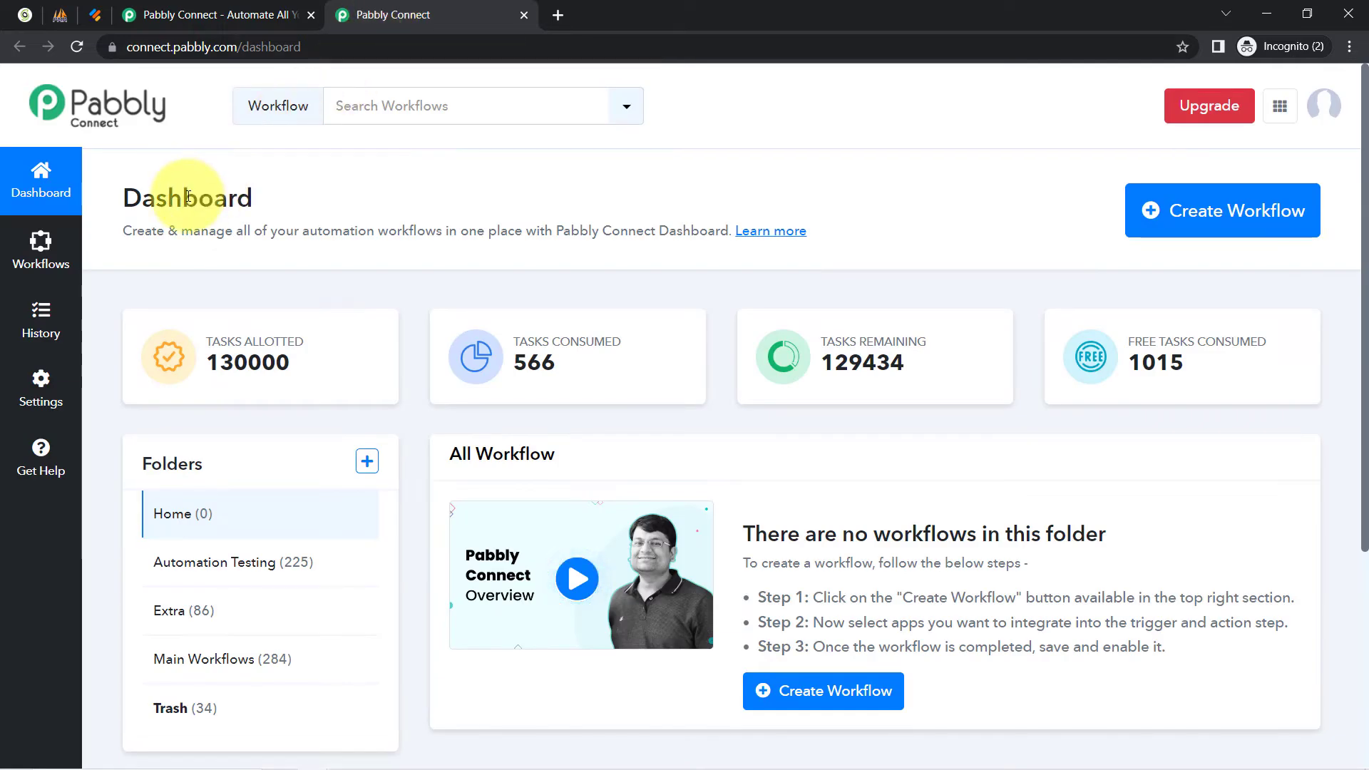
drag(125, 198, 270, 208)
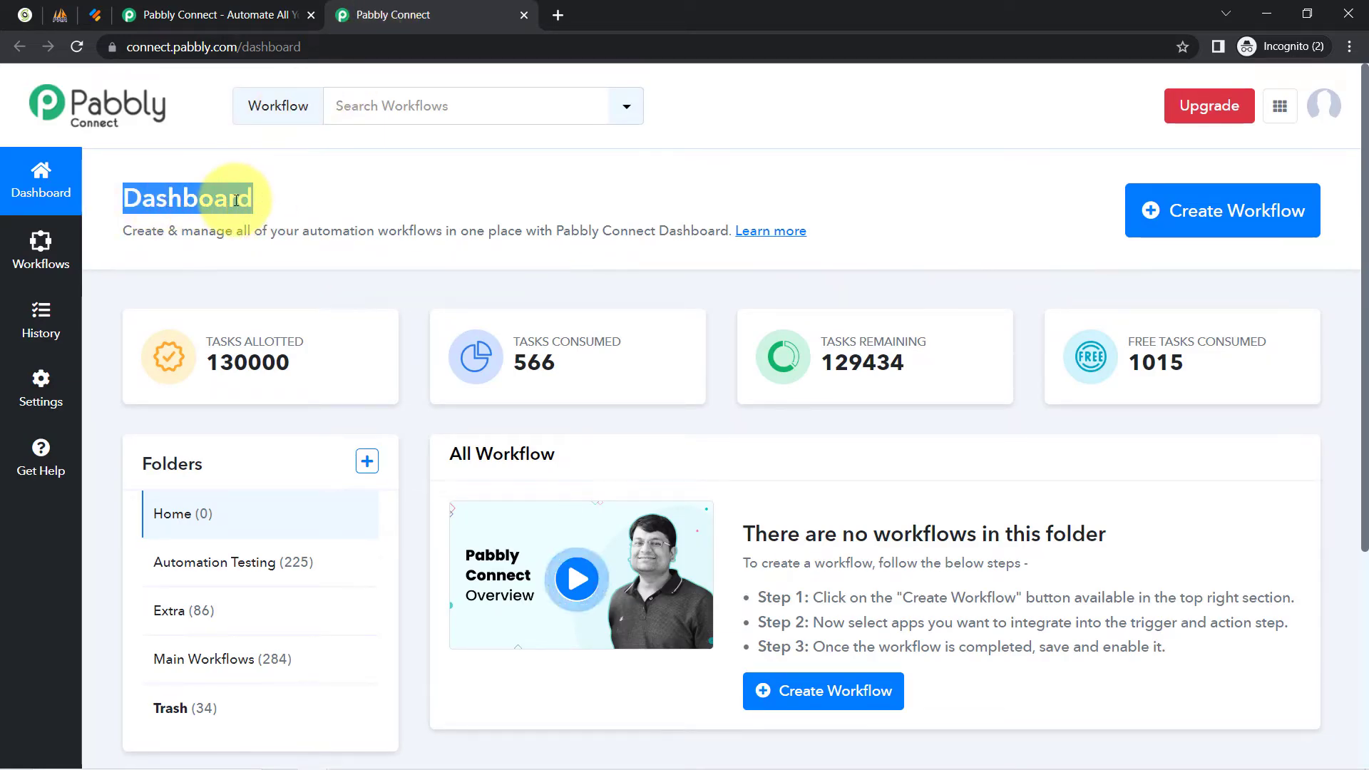
click(236, 200)
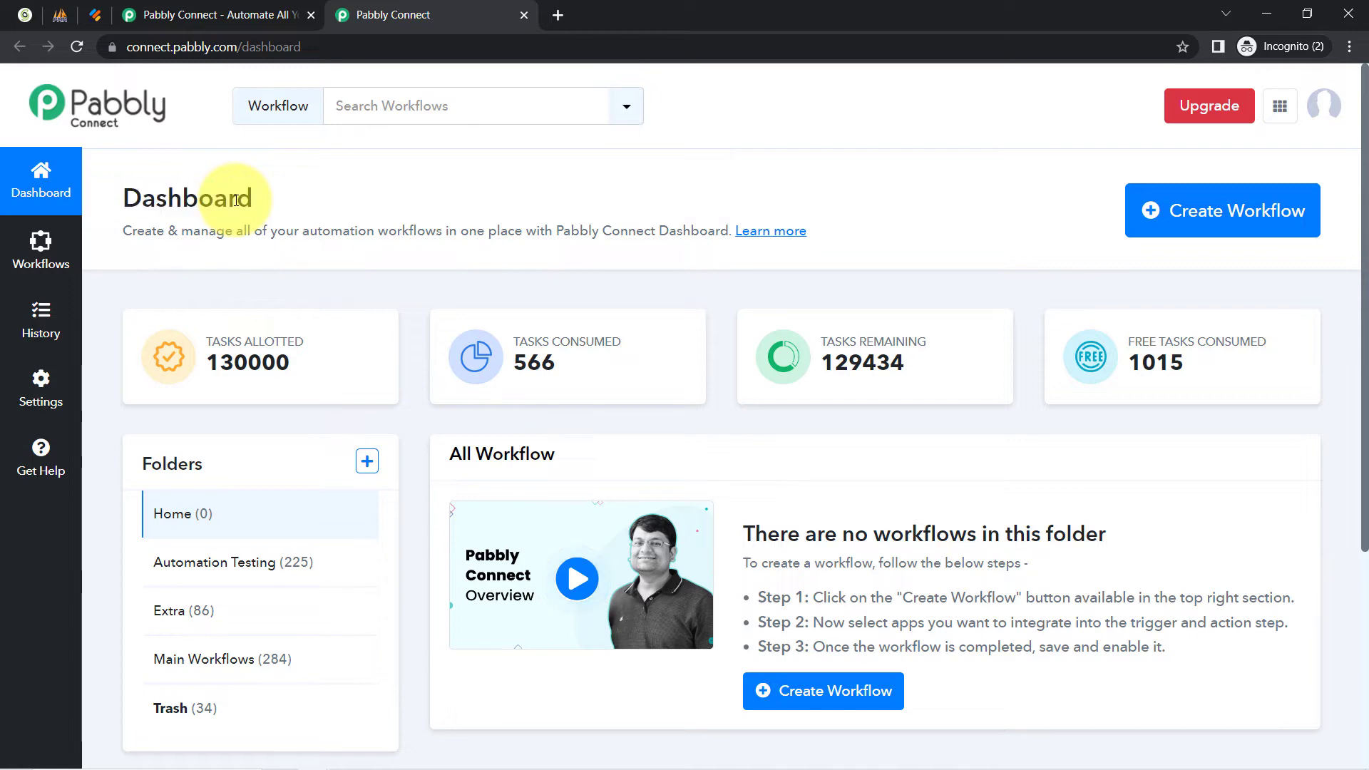
click(1180, 213)
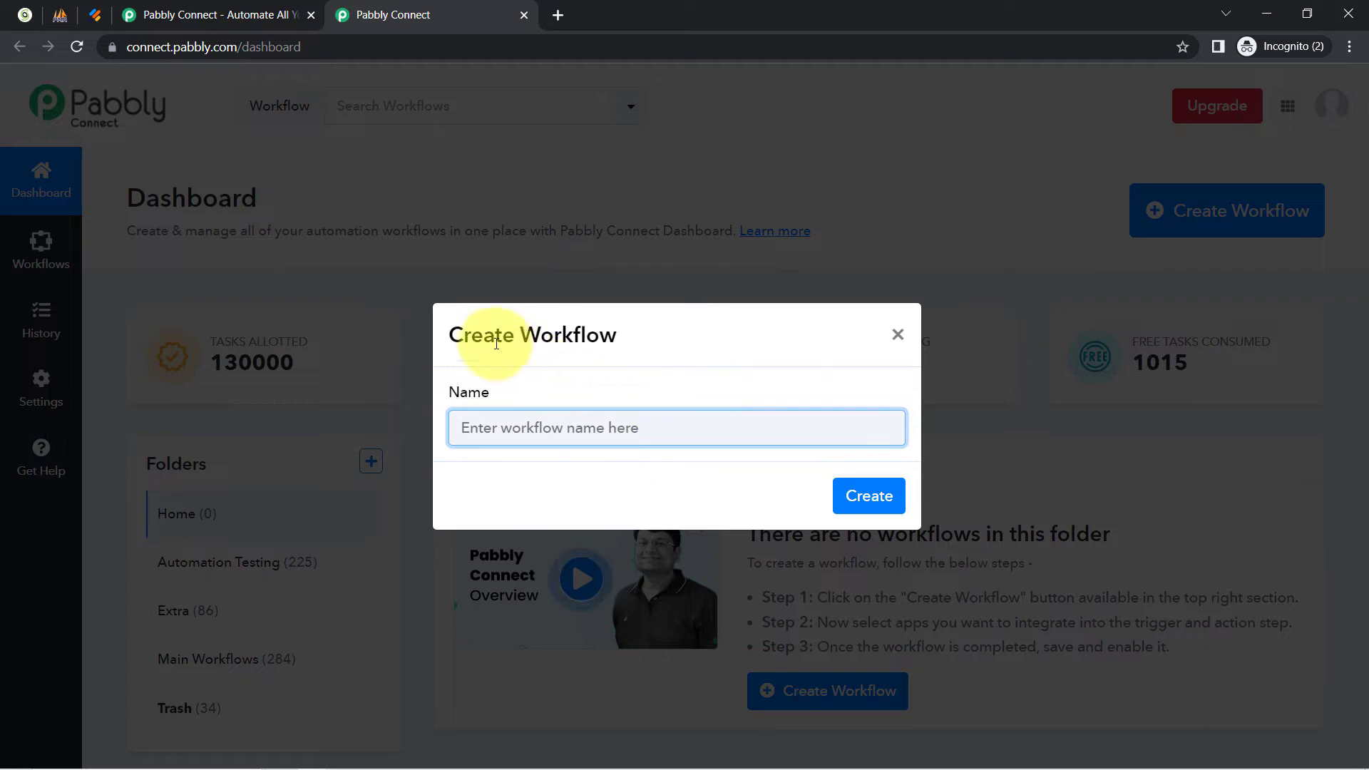
drag(476, 333, 618, 335)
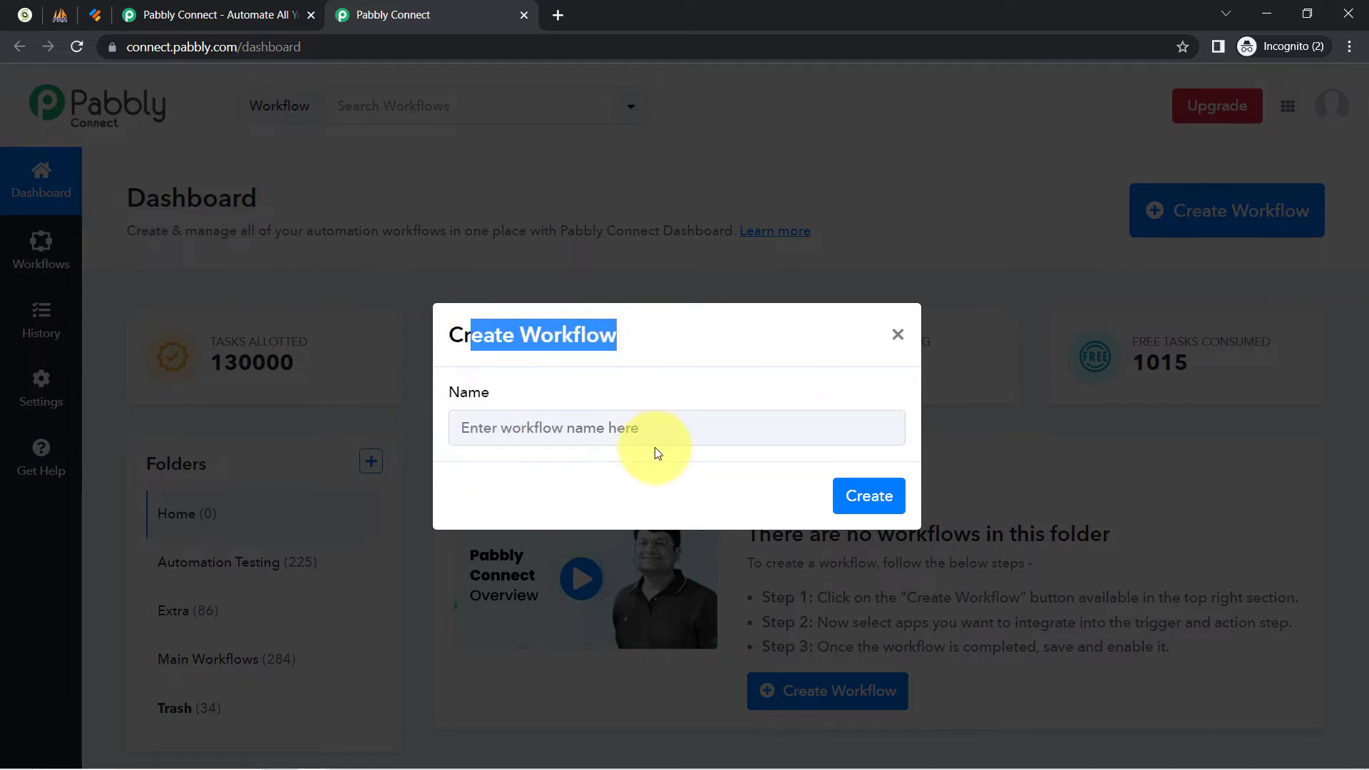
click(605, 432)
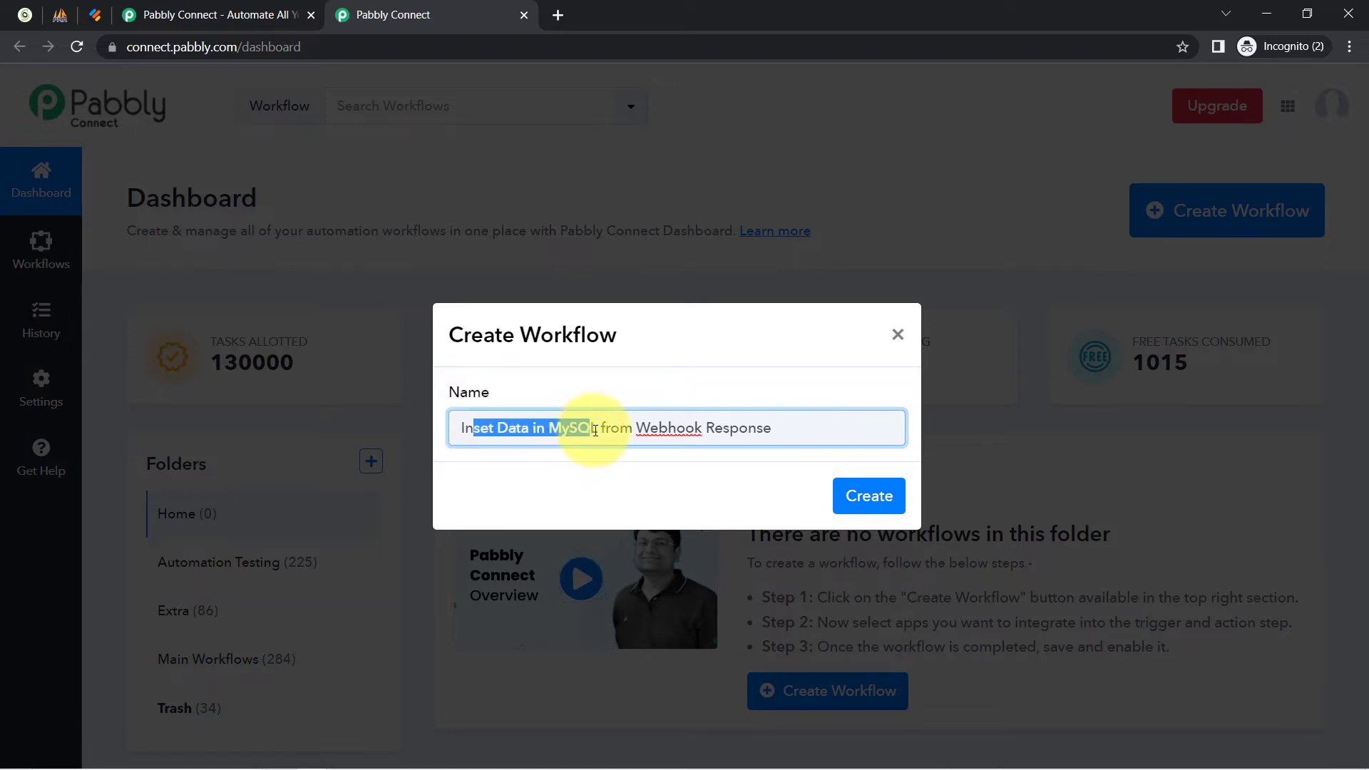
drag(595, 431, 669, 423)
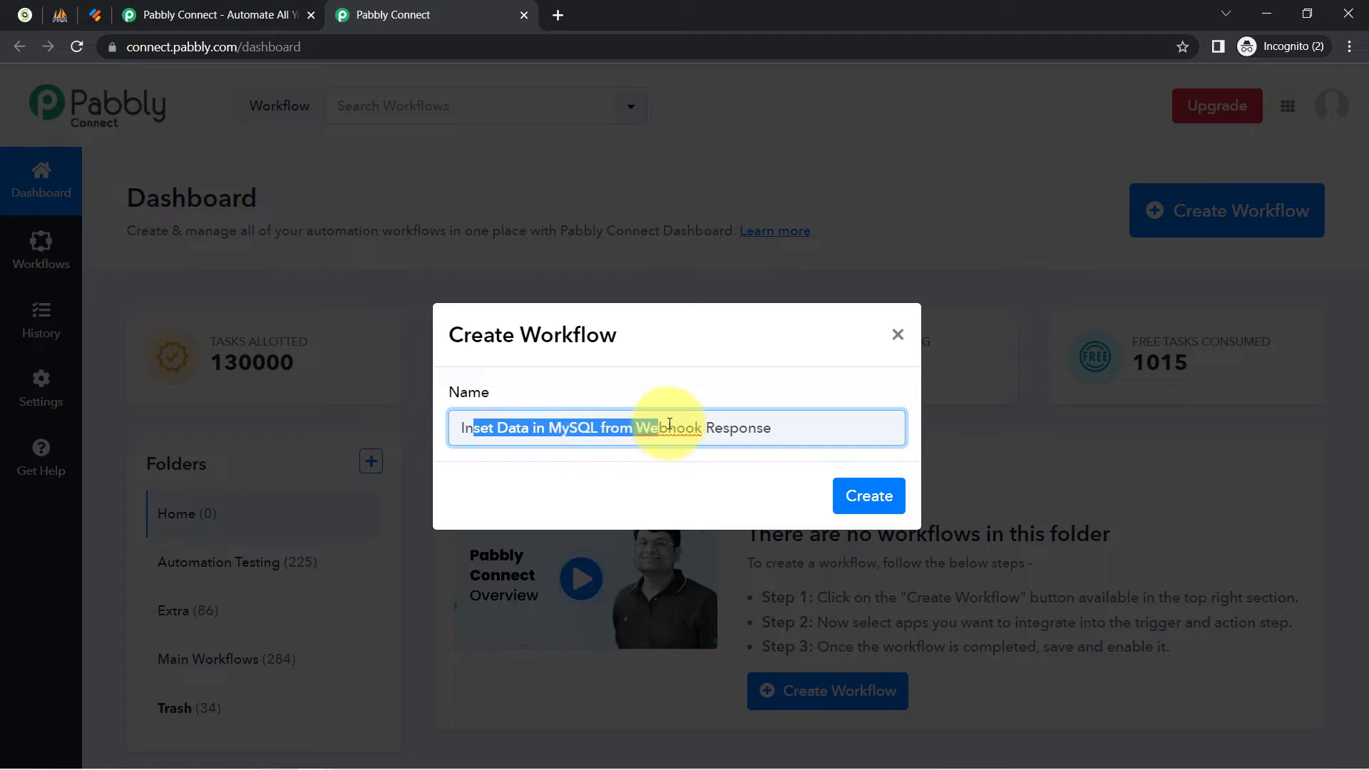
click(740, 427)
click(868, 494)
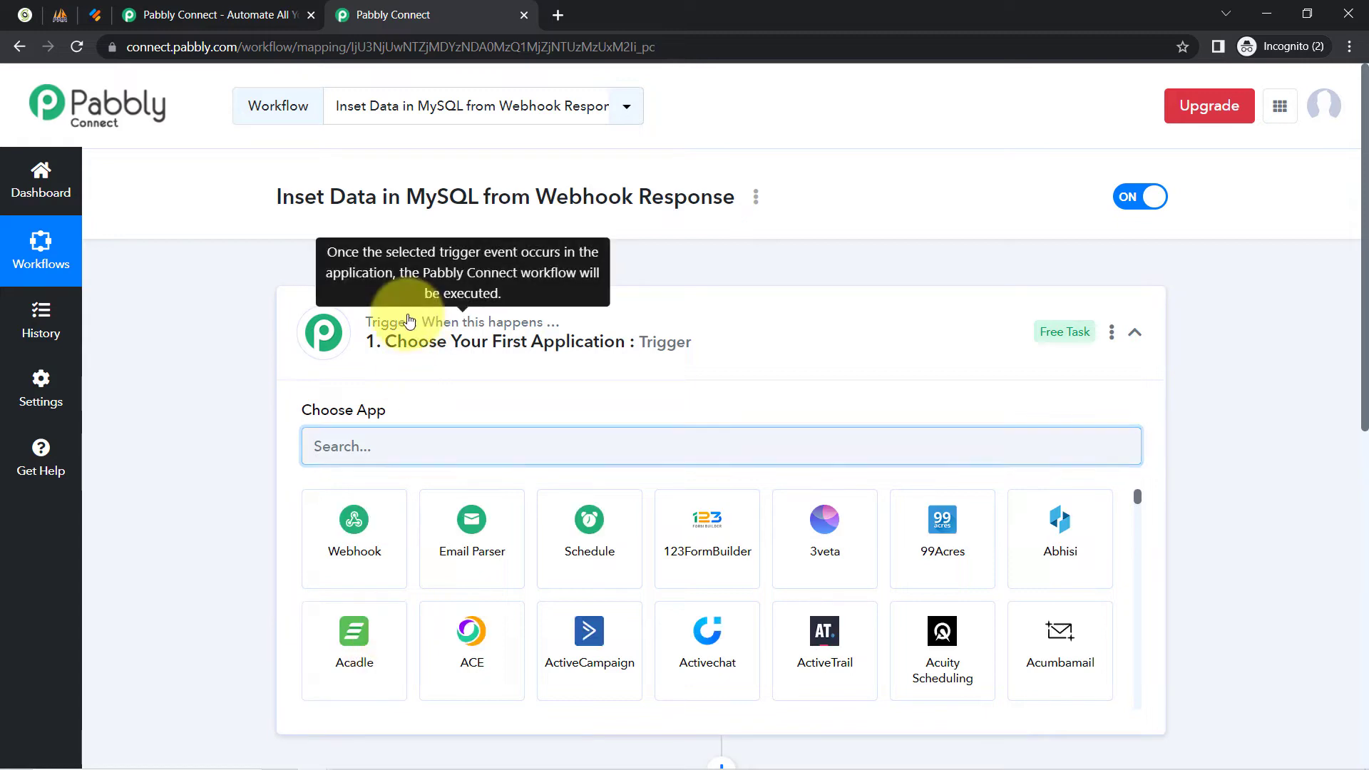
Search the trigger apps for 'webh' and set Webhook as the trigger.
click(397, 331)
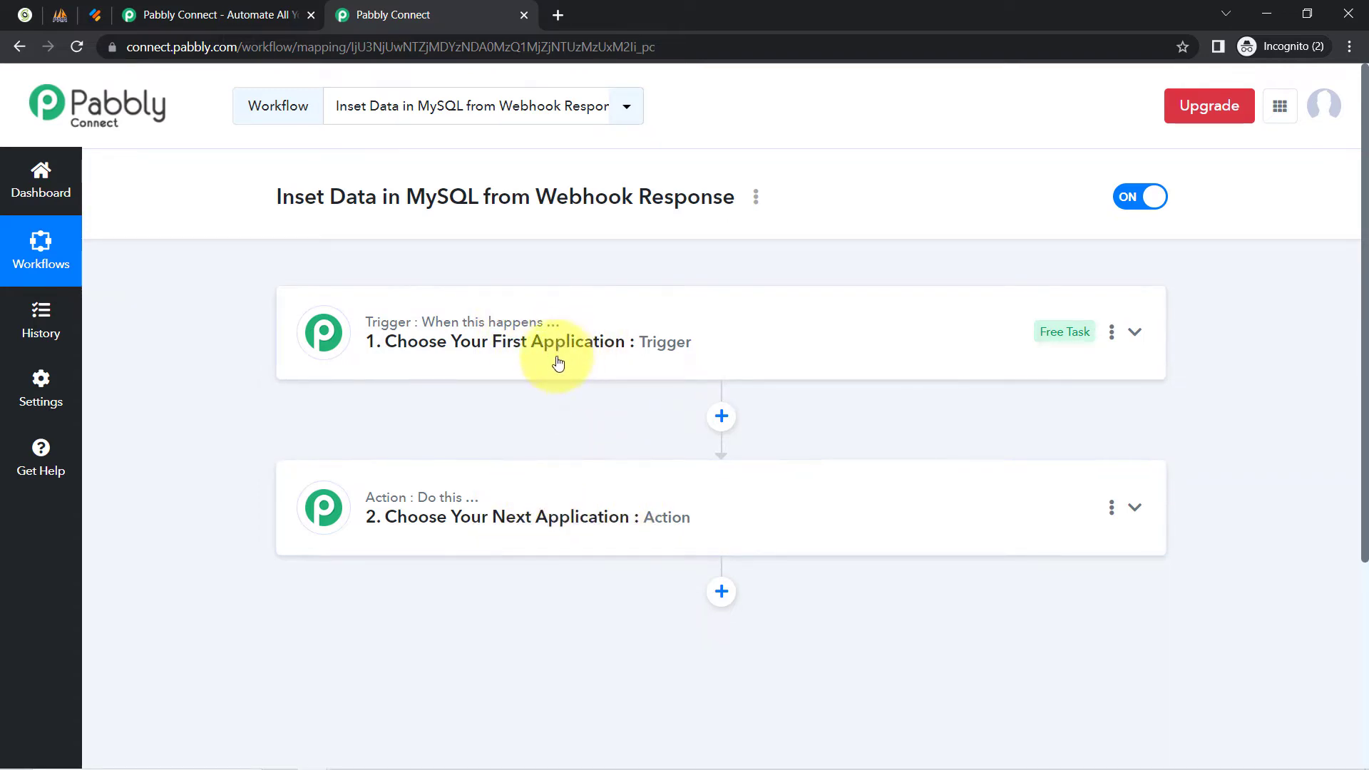
click(557, 355)
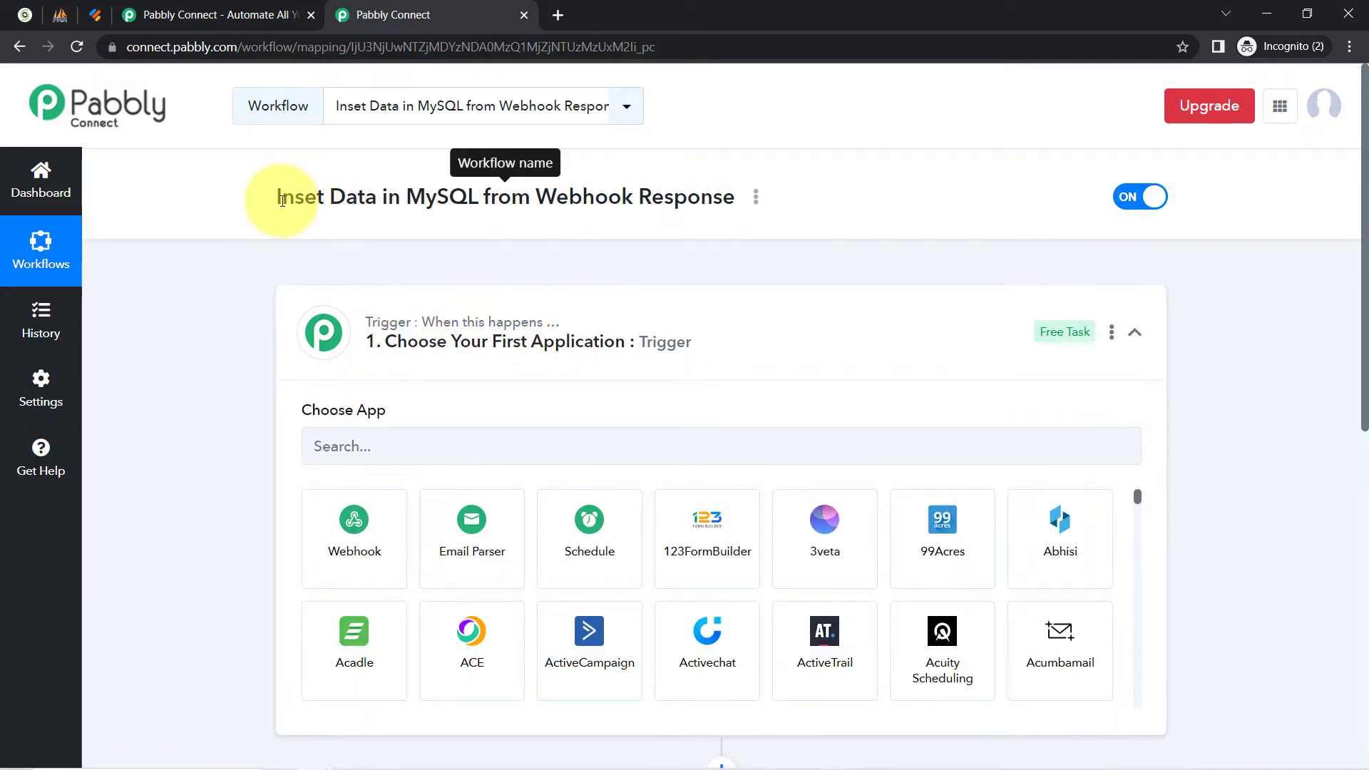
drag(282, 200, 666, 194)
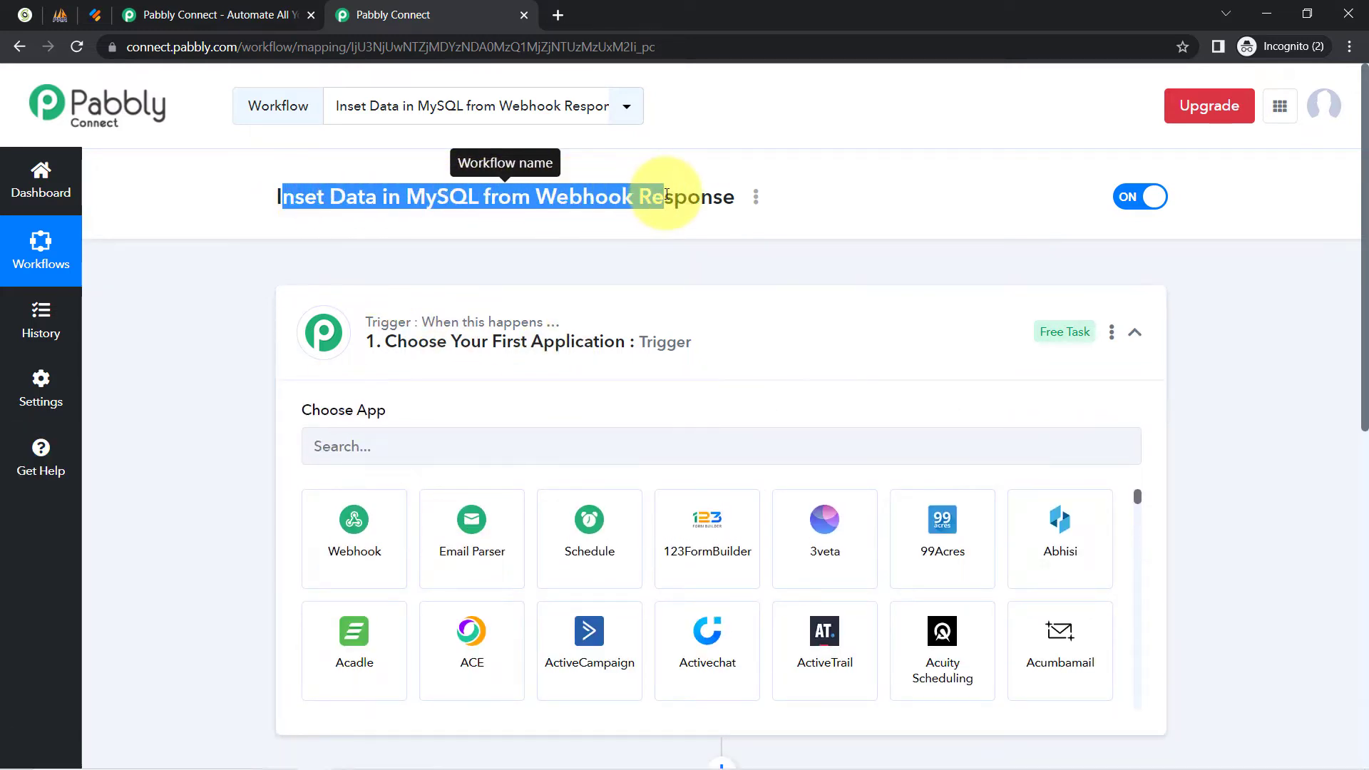
click(357, 428)
text(webh)
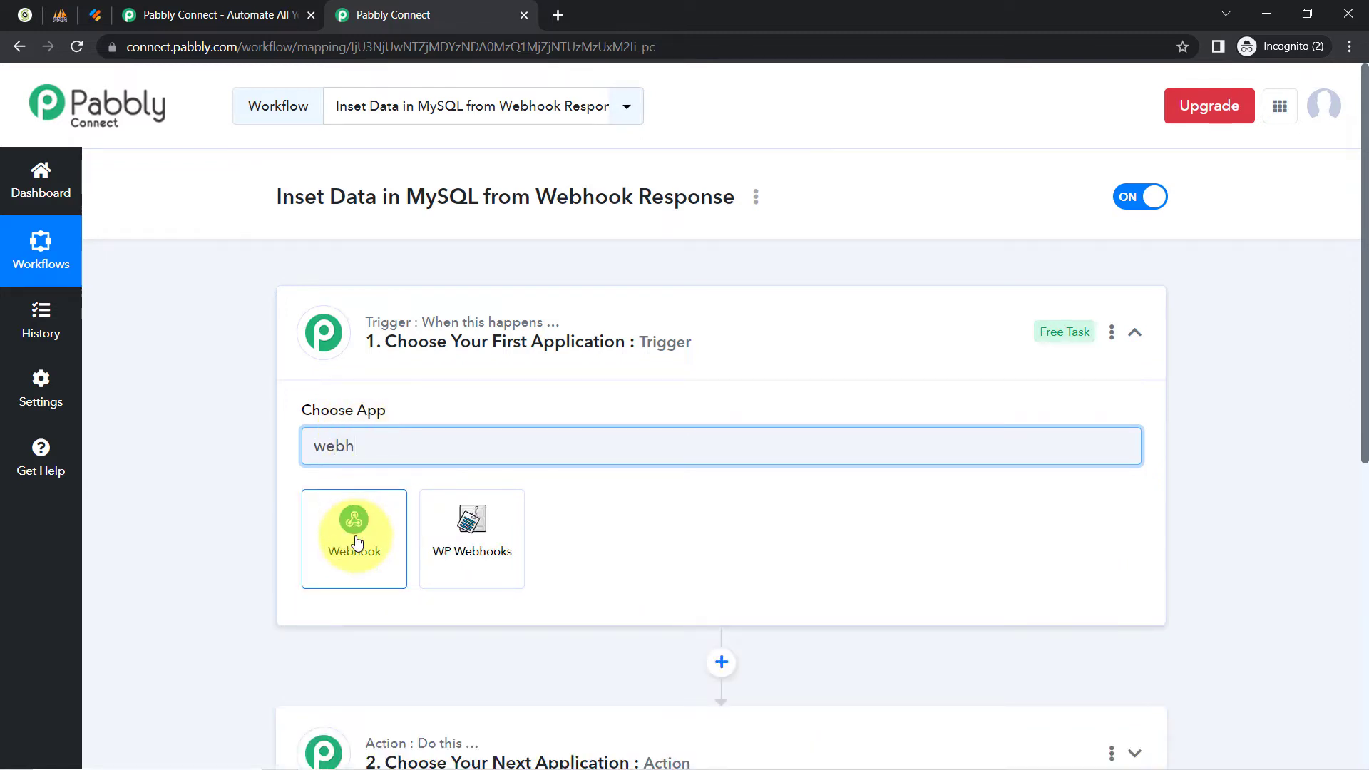
click(354, 539)
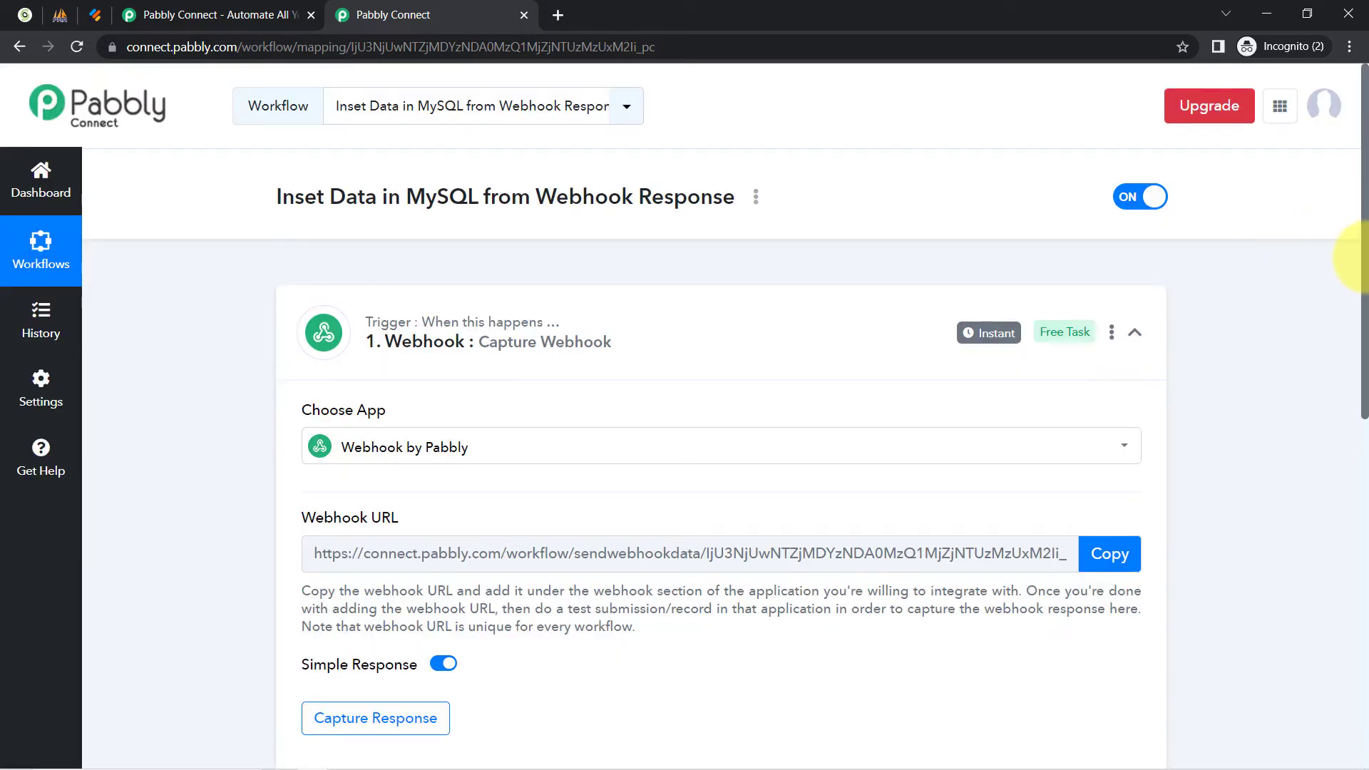
Search the action step's apps for 'mys' to find MySQL.
drag(1358, 290, 1358, 491)
click(425, 469)
click(352, 575)
text(mysql)
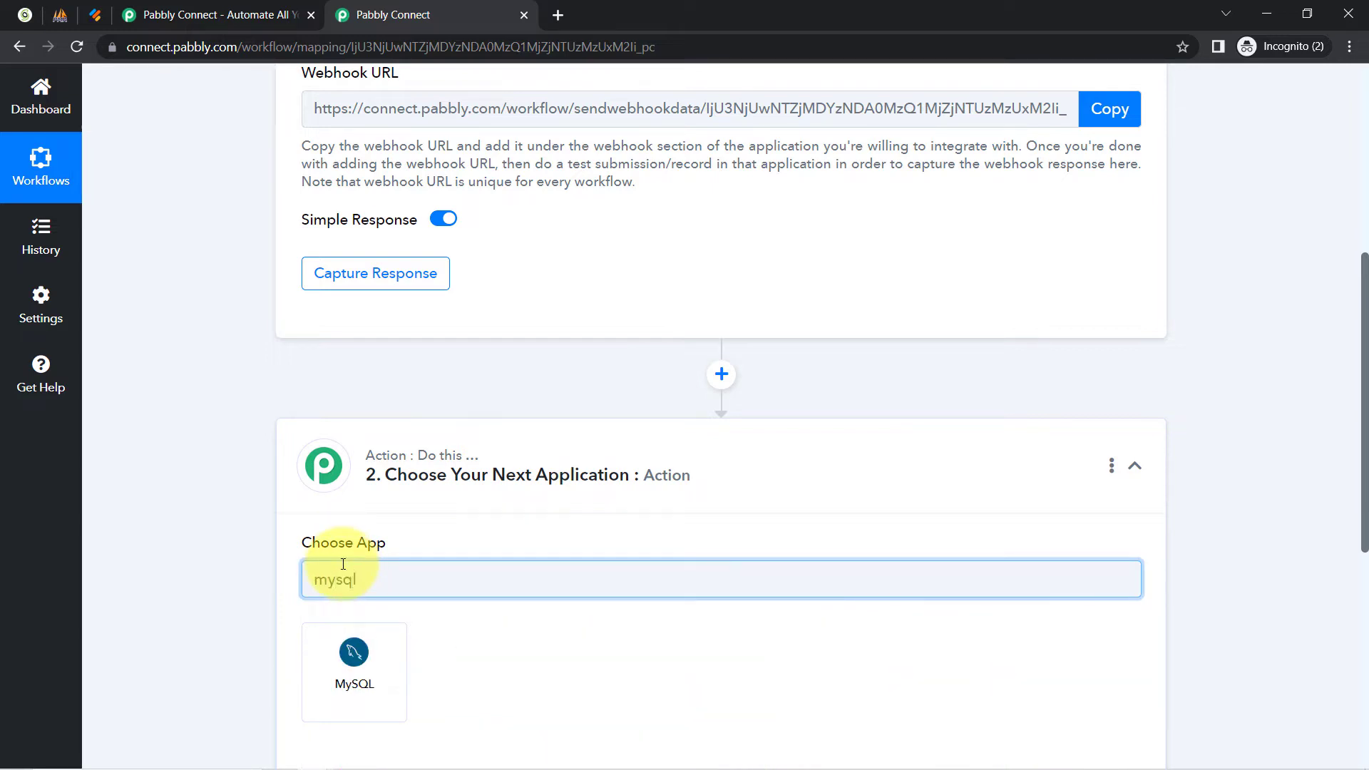
Choose MySQL as the action app and collapse the trigger and action steps.
click(354, 649)
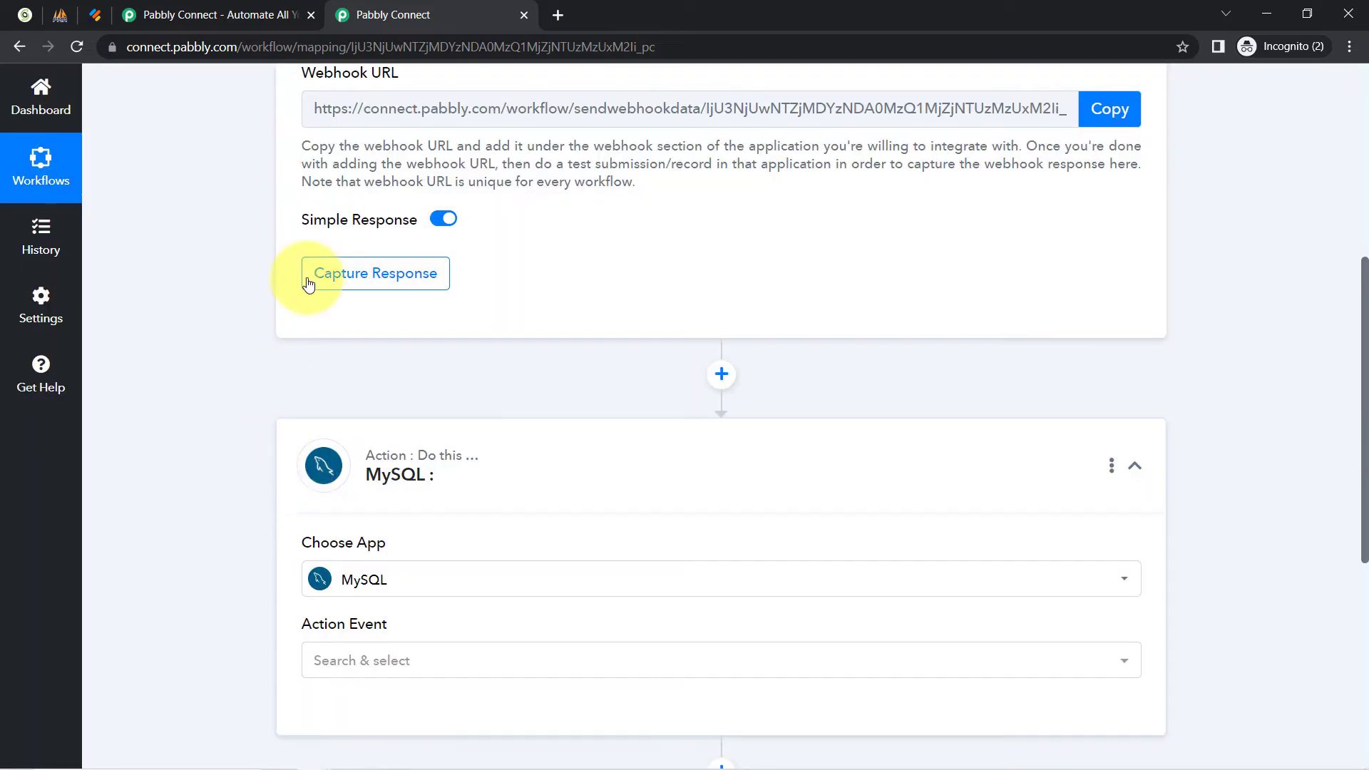
click(335, 279)
scroll(307, 289, up, 5)
scroll(284, 357, down, 2)
click(570, 146)
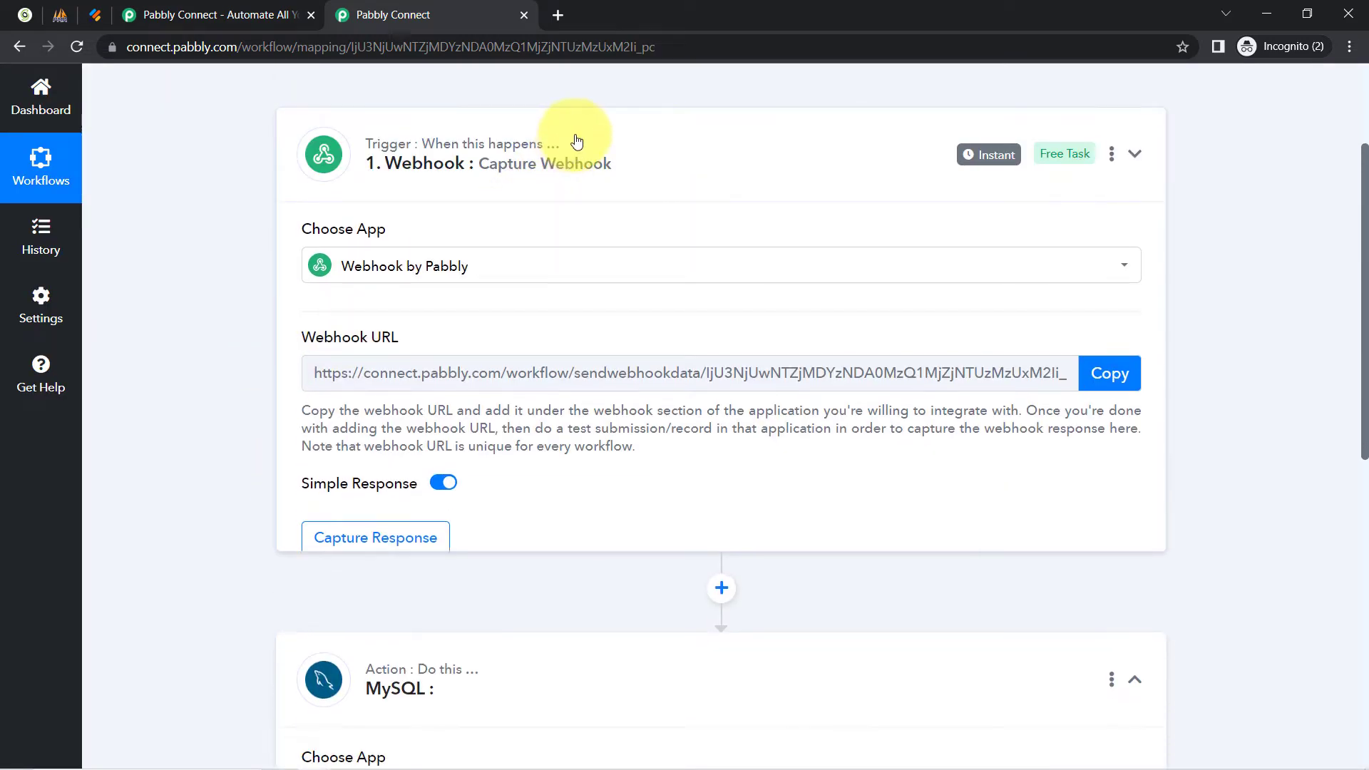
click(449, 355)
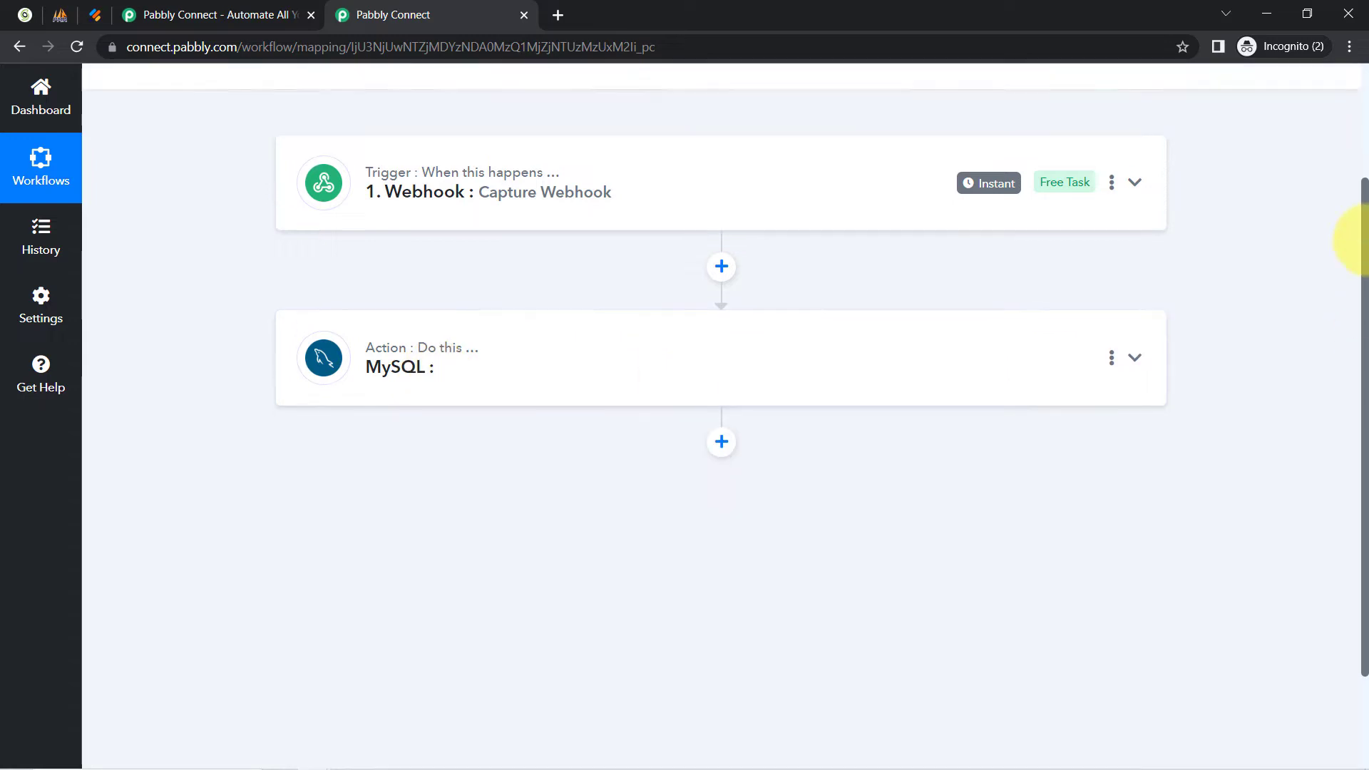
scroll(981, 288, up, 3)
Reopen the Webhook trigger and copy its webhook URL, briefly checking the Jotform tab.
click(447, 340)
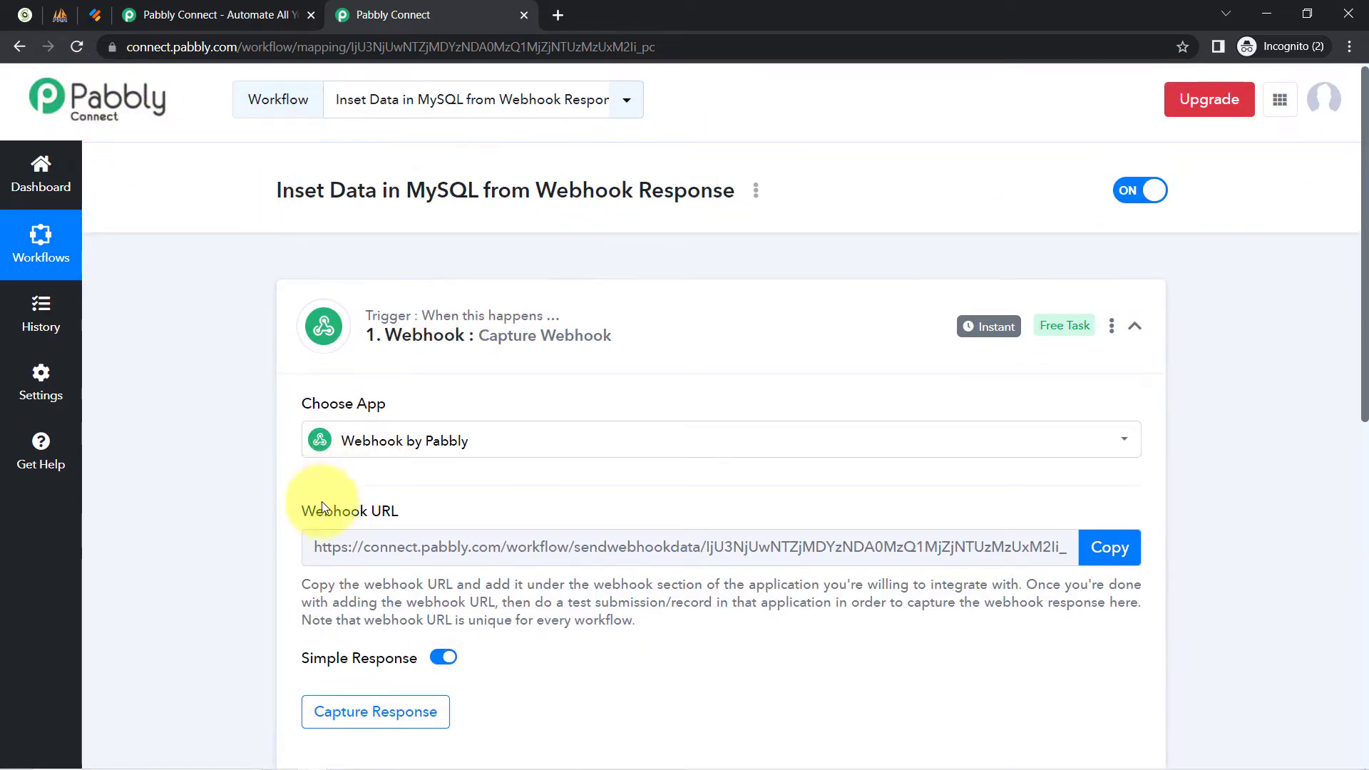
mouse_move(343, 513)
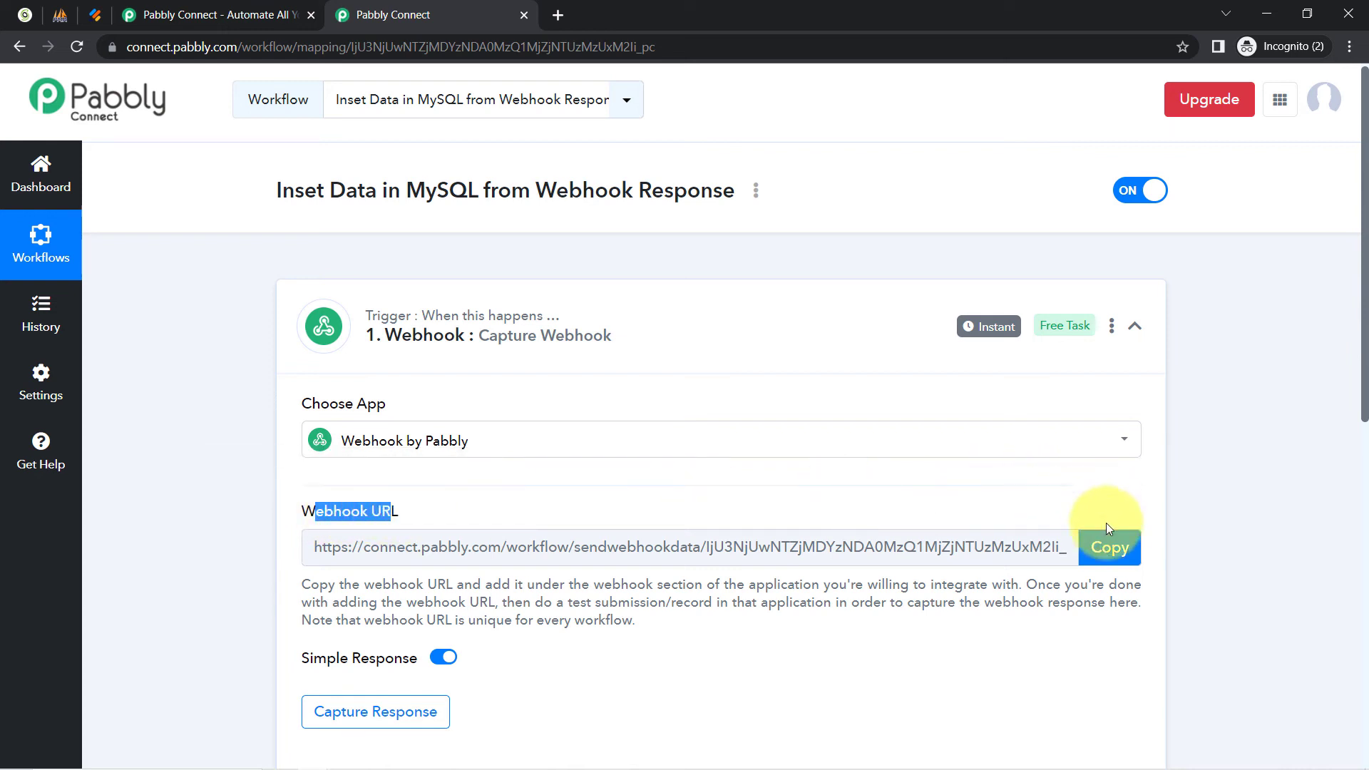
click(1104, 553)
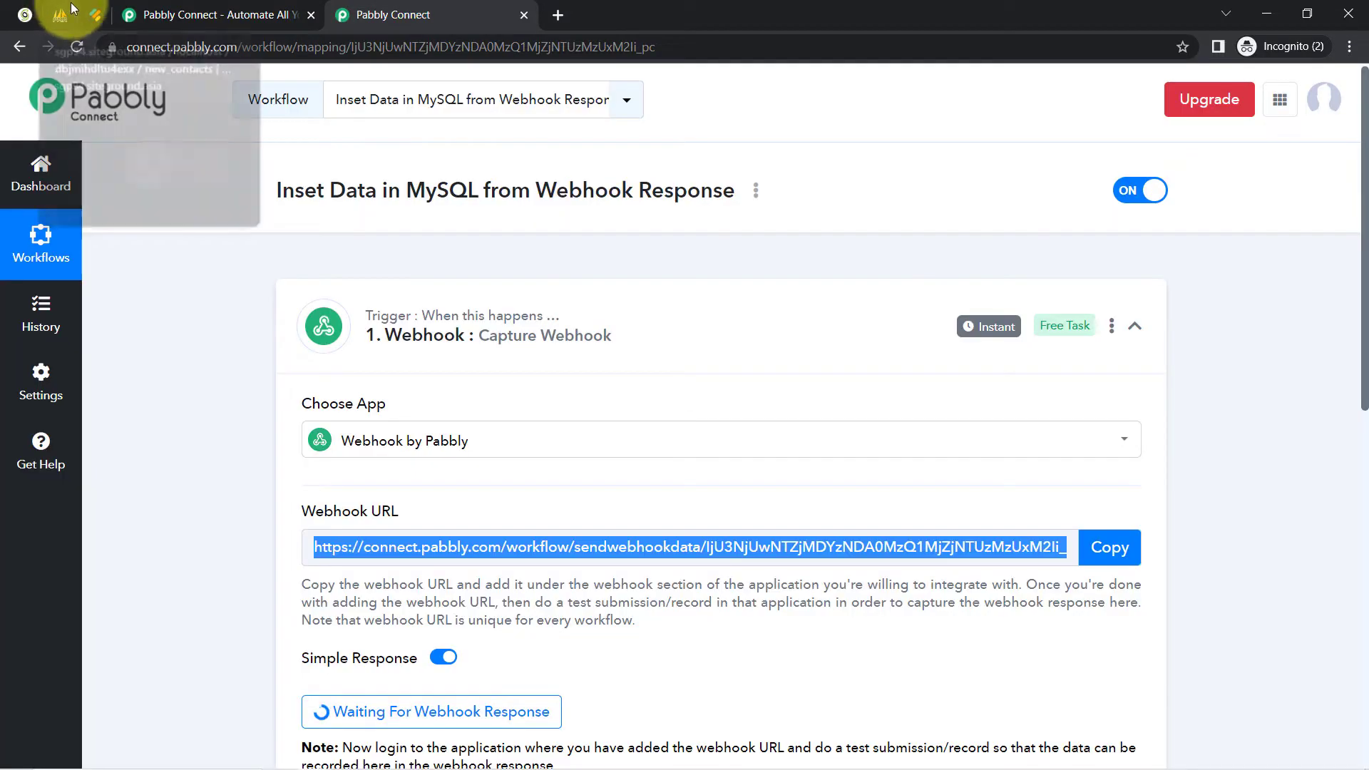
click(96, 13)
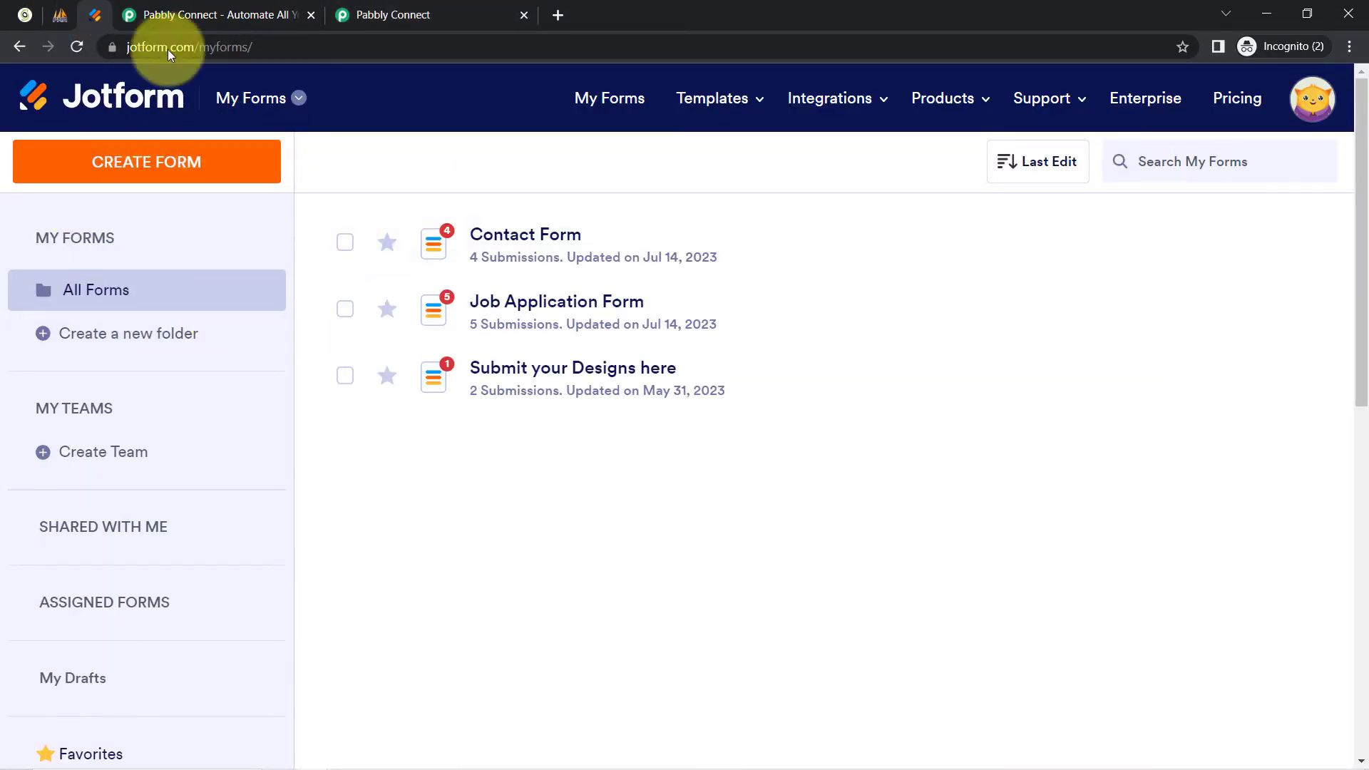
click(392, 12)
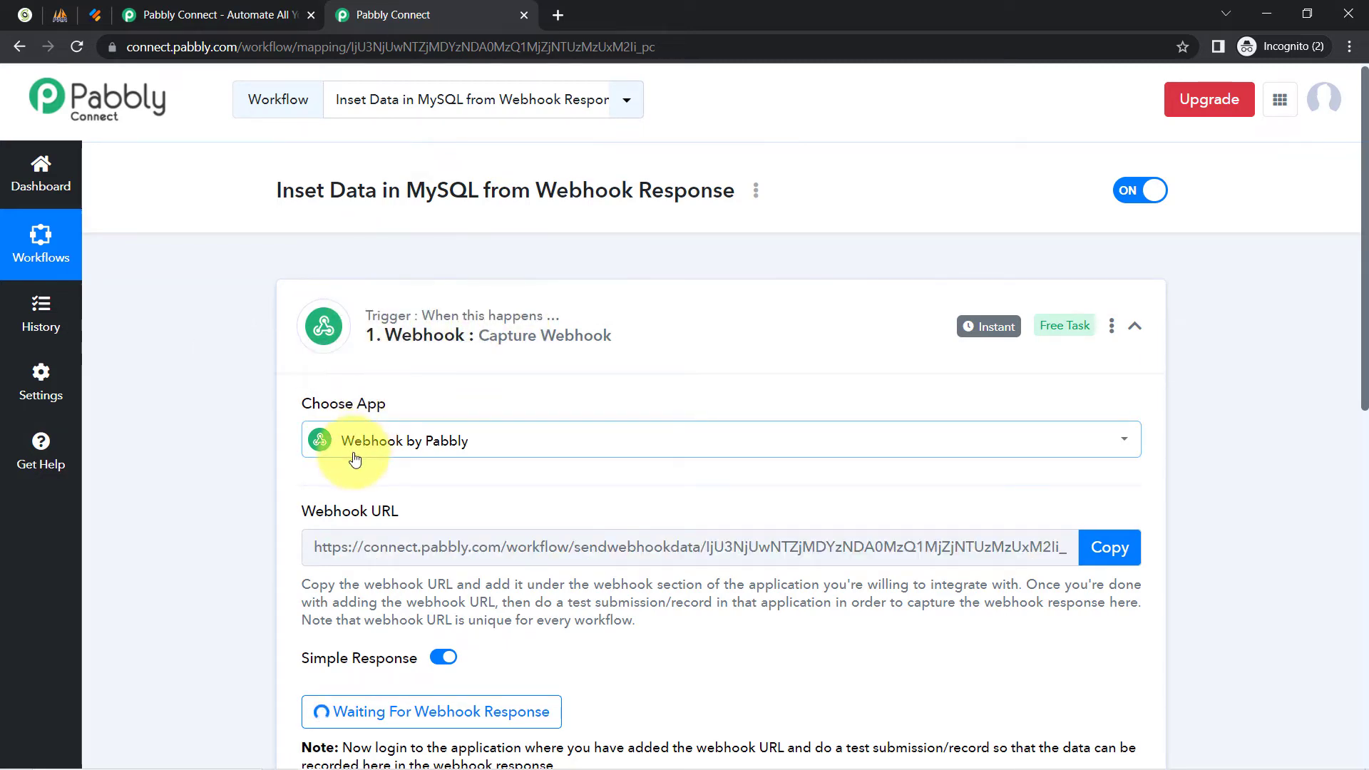
click(430, 450)
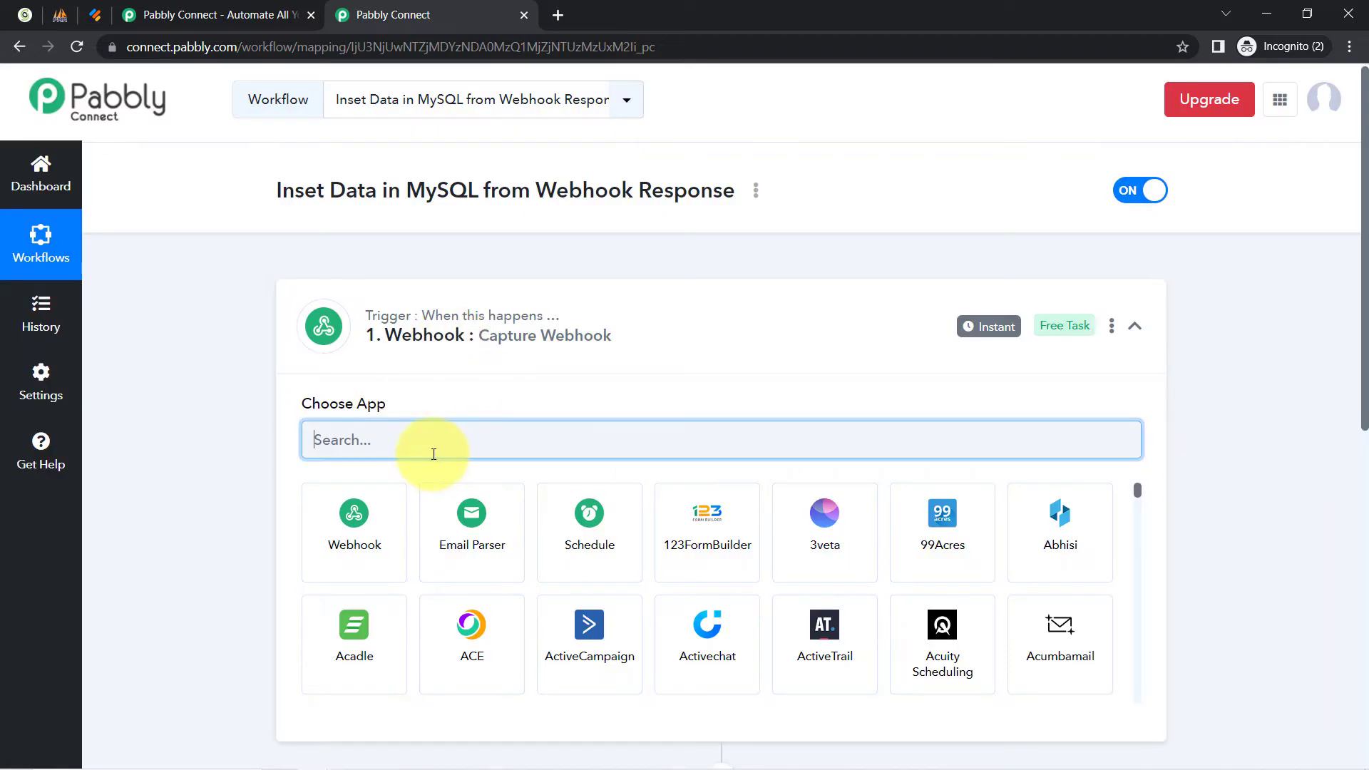
Search trigger apps ('jotf', then 'webh') and pick Webhook by Pabbly as the trigger.
text(jotf)
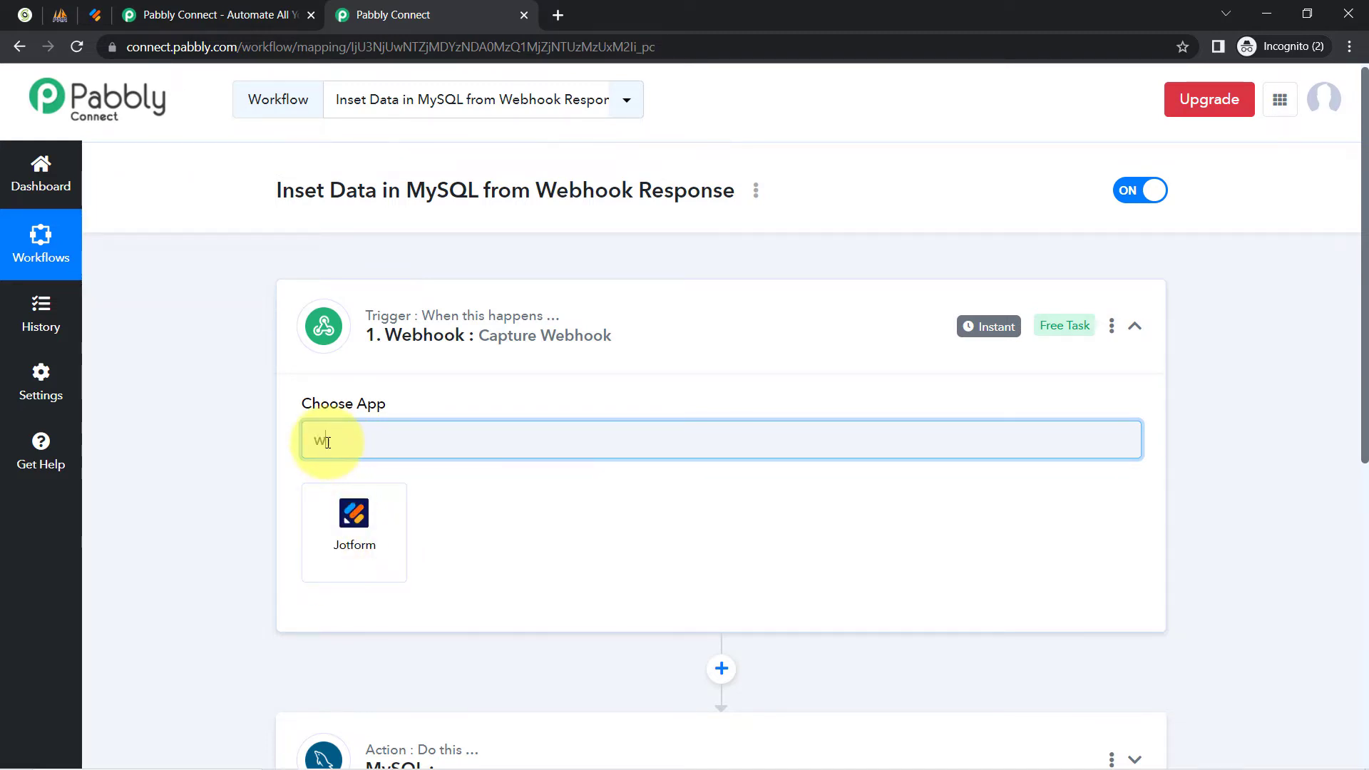
text(webh)
click(353, 507)
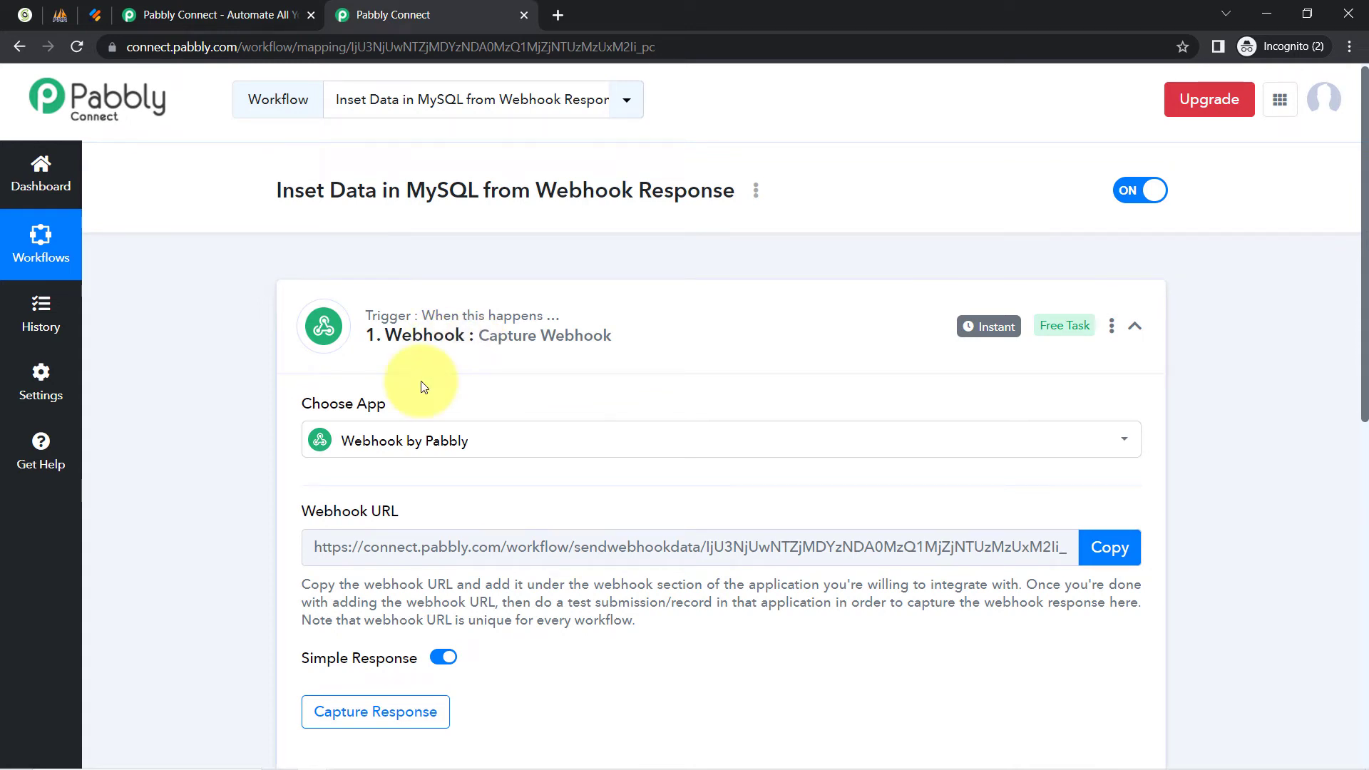
mouse_move(391, 334)
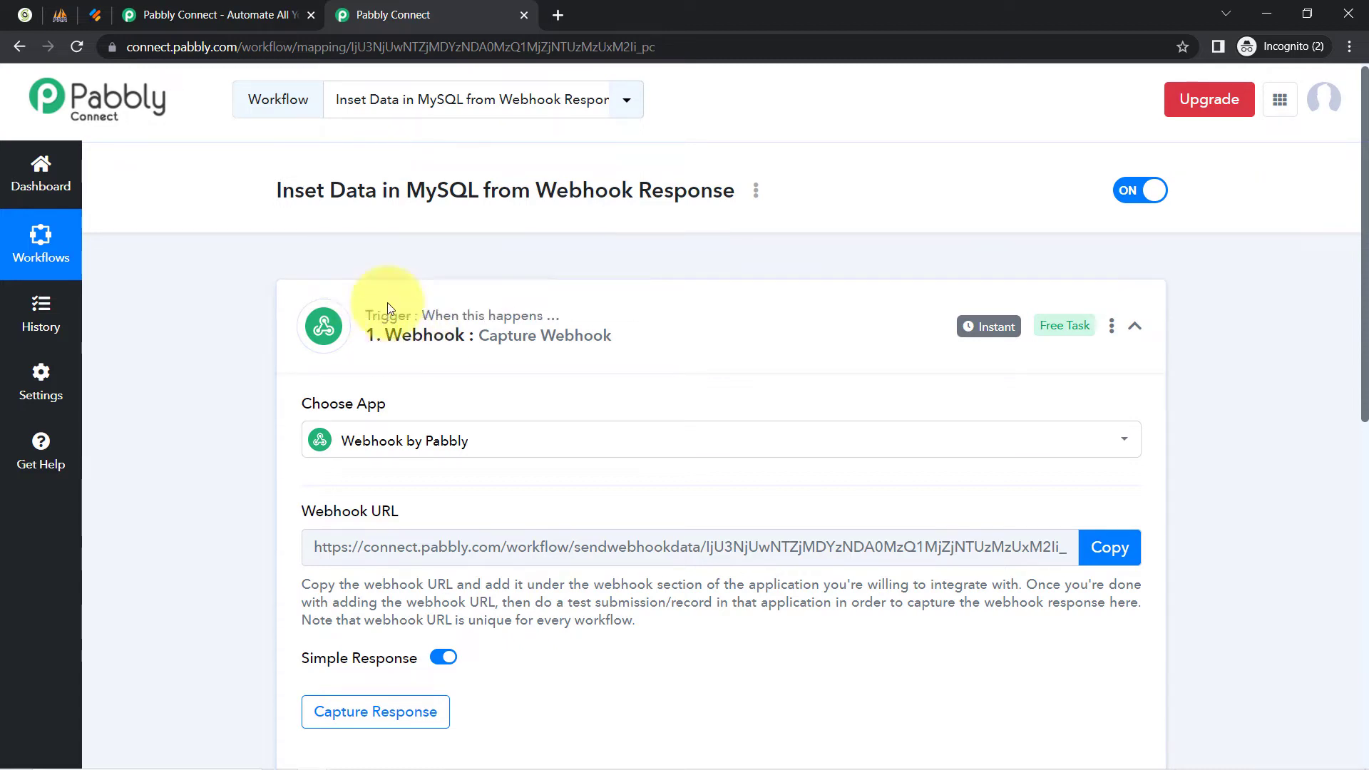
Copy the trigger's webhook URL and bring up the Jotform forms list.
click(1105, 547)
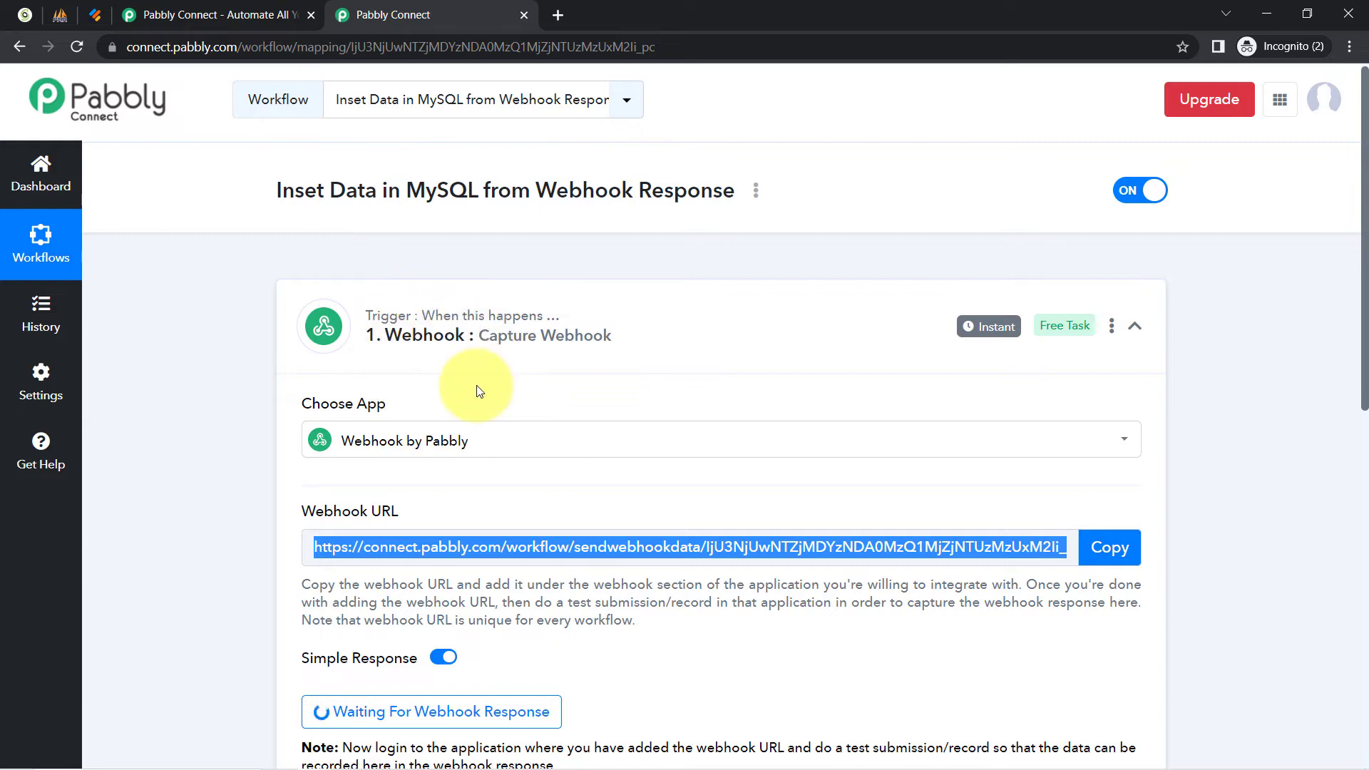
click(95, 15)
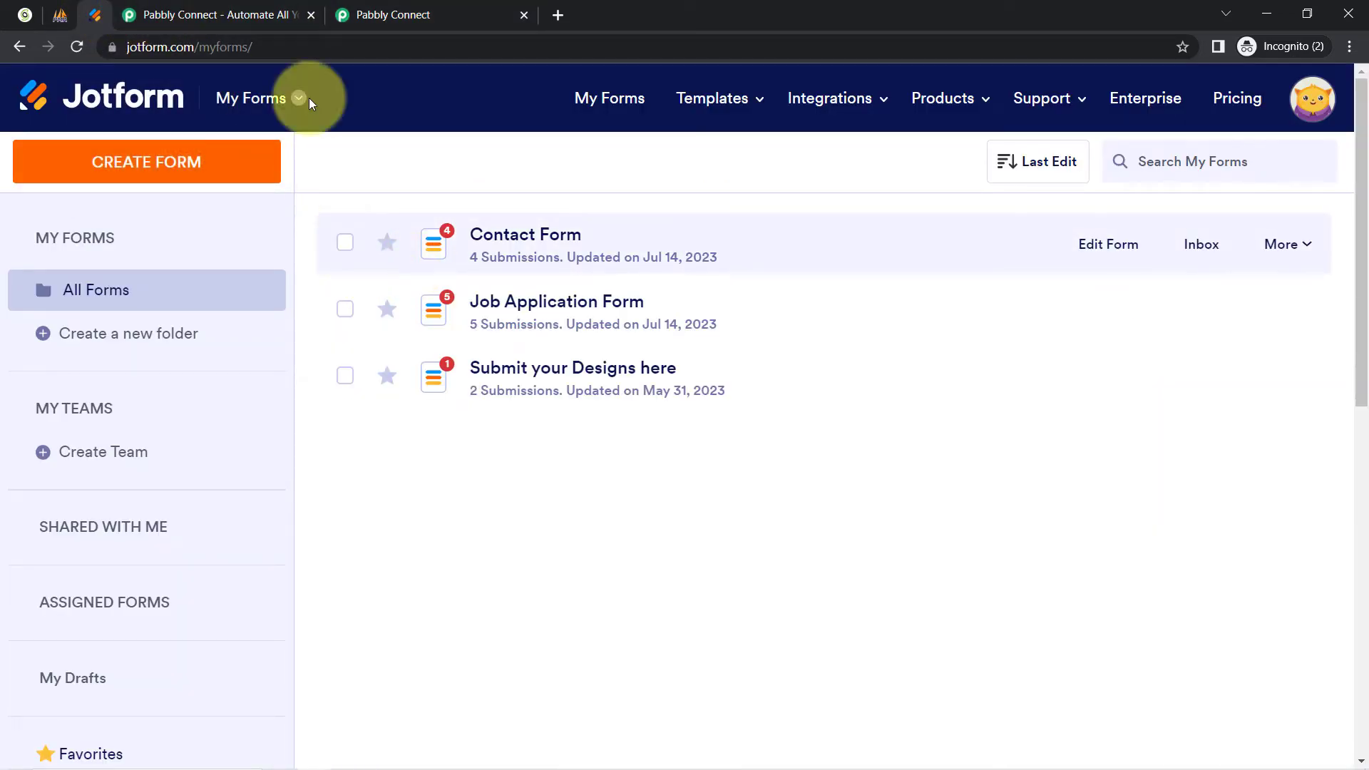
click(389, 14)
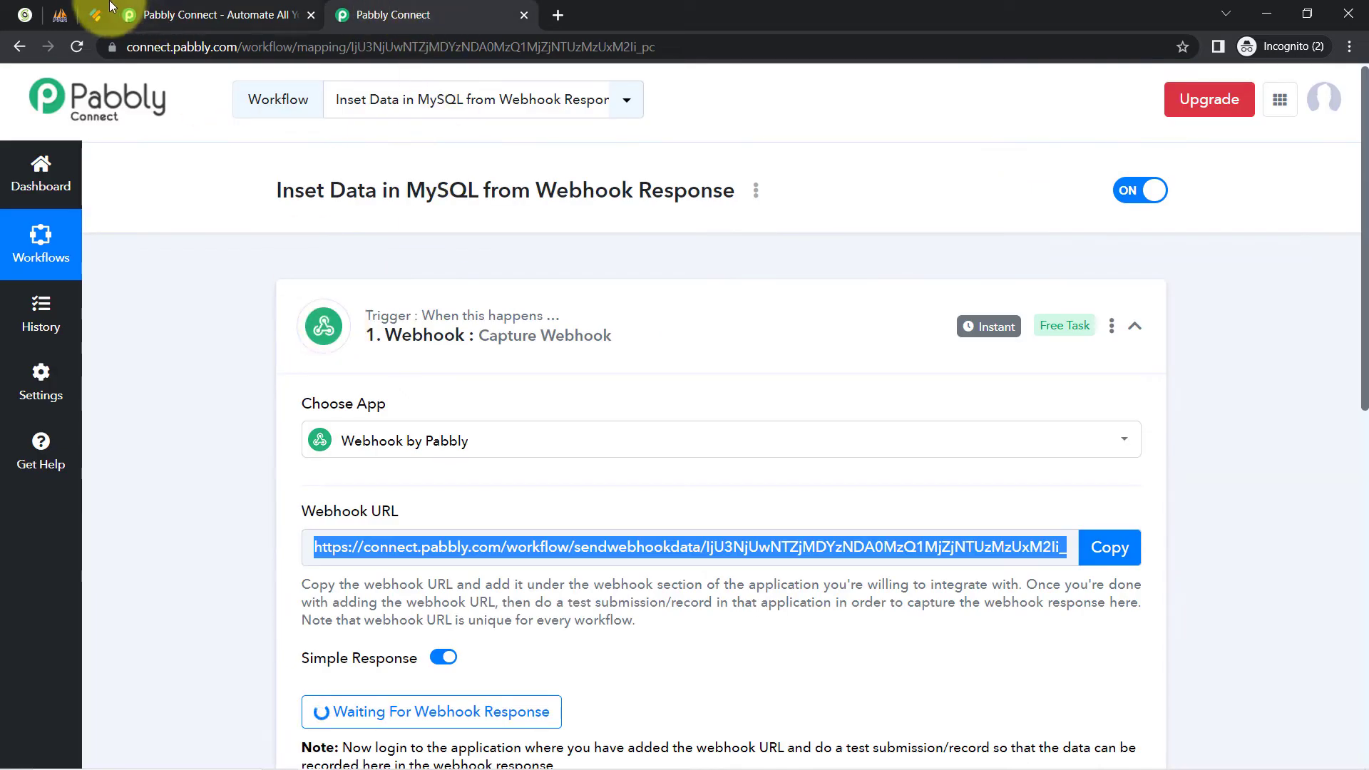
click(80, 8)
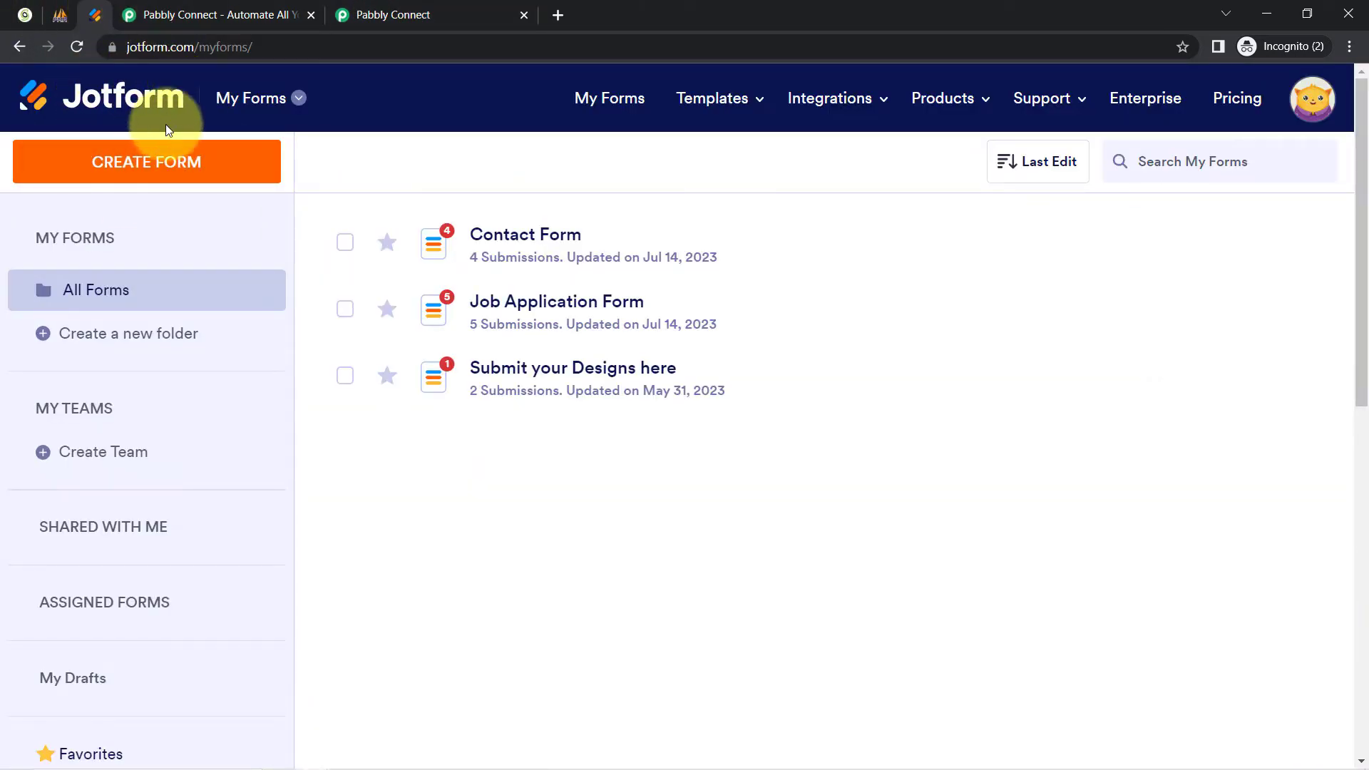
click(380, 8)
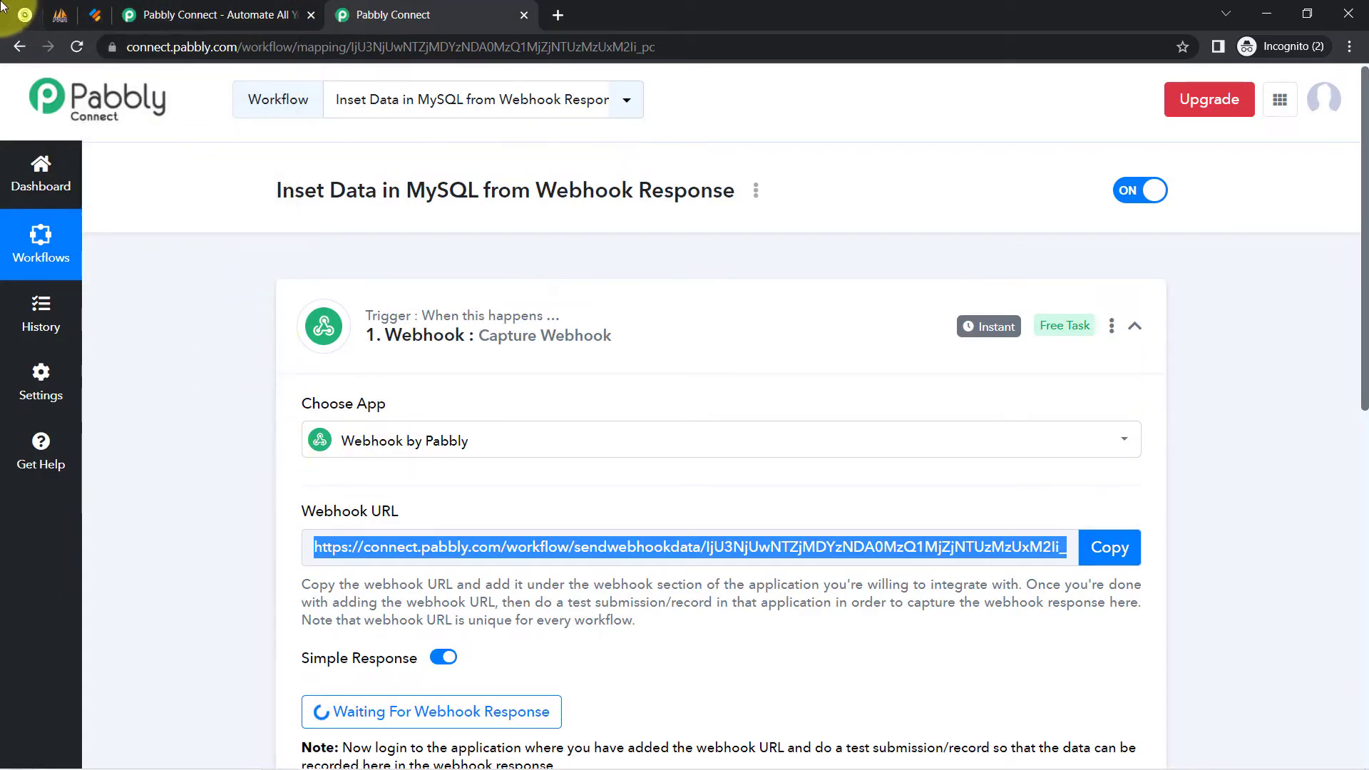
click(95, 14)
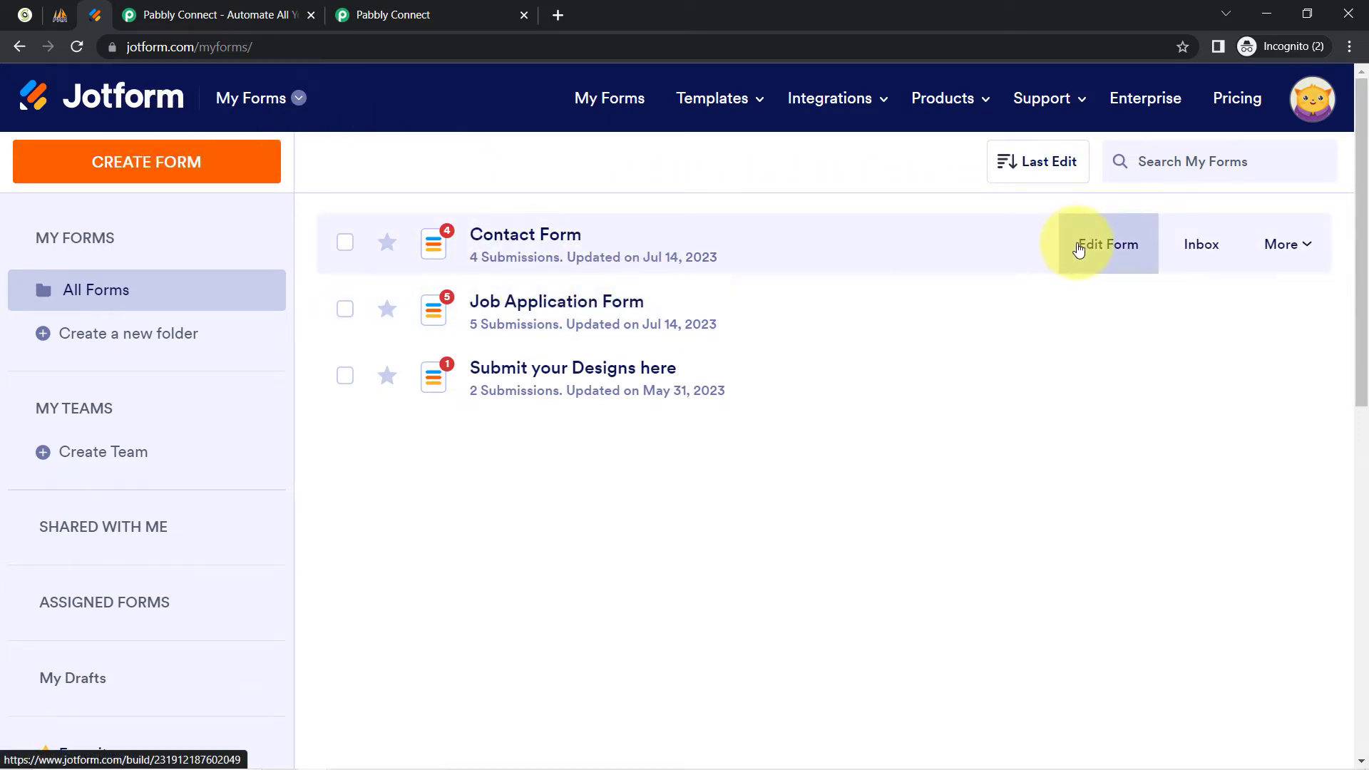
Open Contact Form in Jotform's Form Builder and go to its Settings tab.
click(1065, 265)
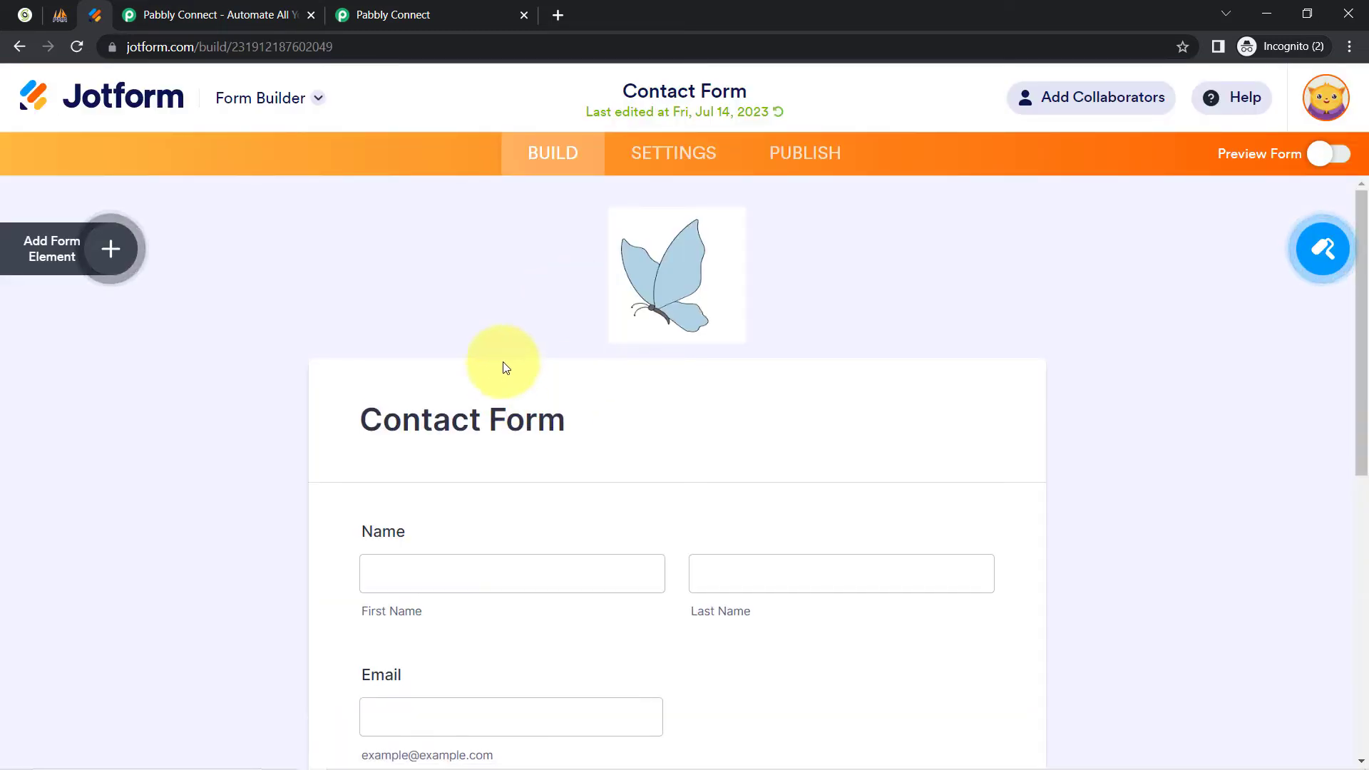
scroll(225, 510, down, 8)
scroll(256, 503, up, 7)
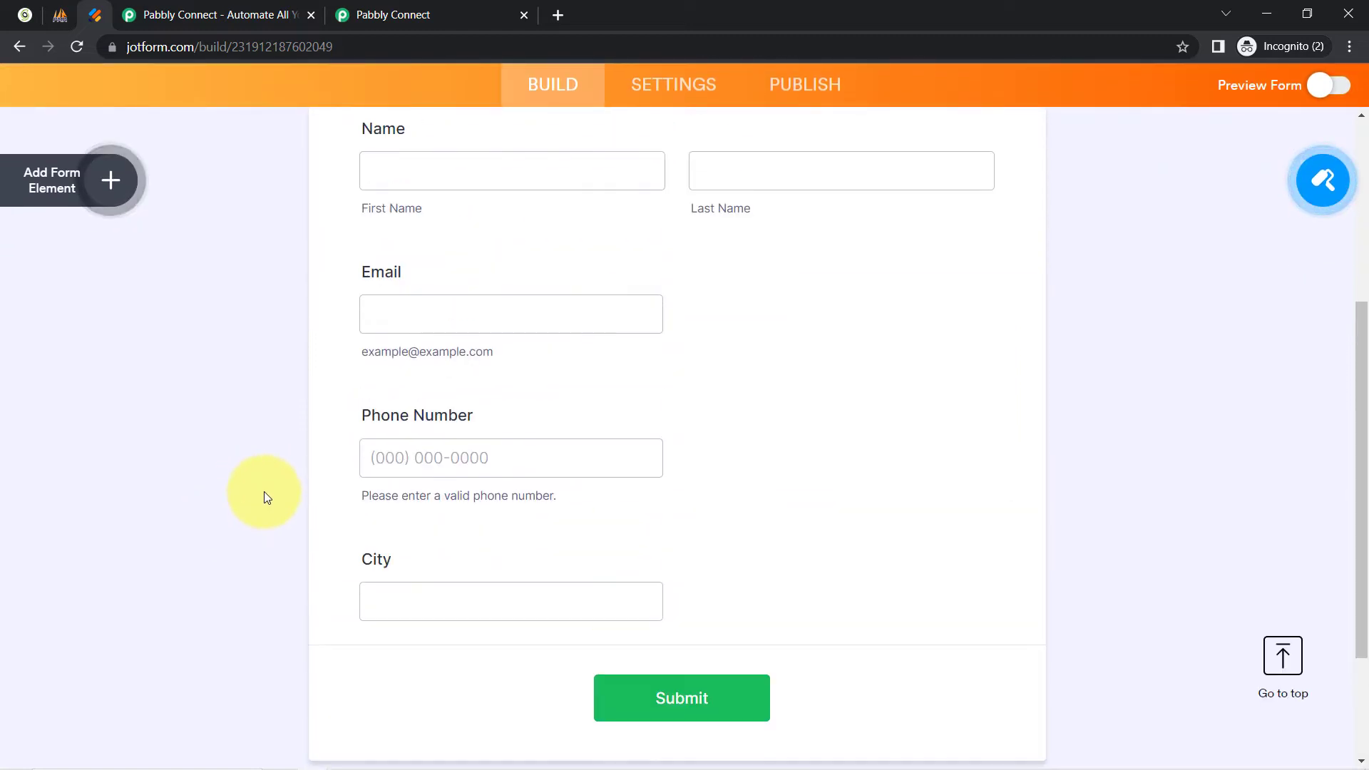
scroll(264, 497, up, 1)
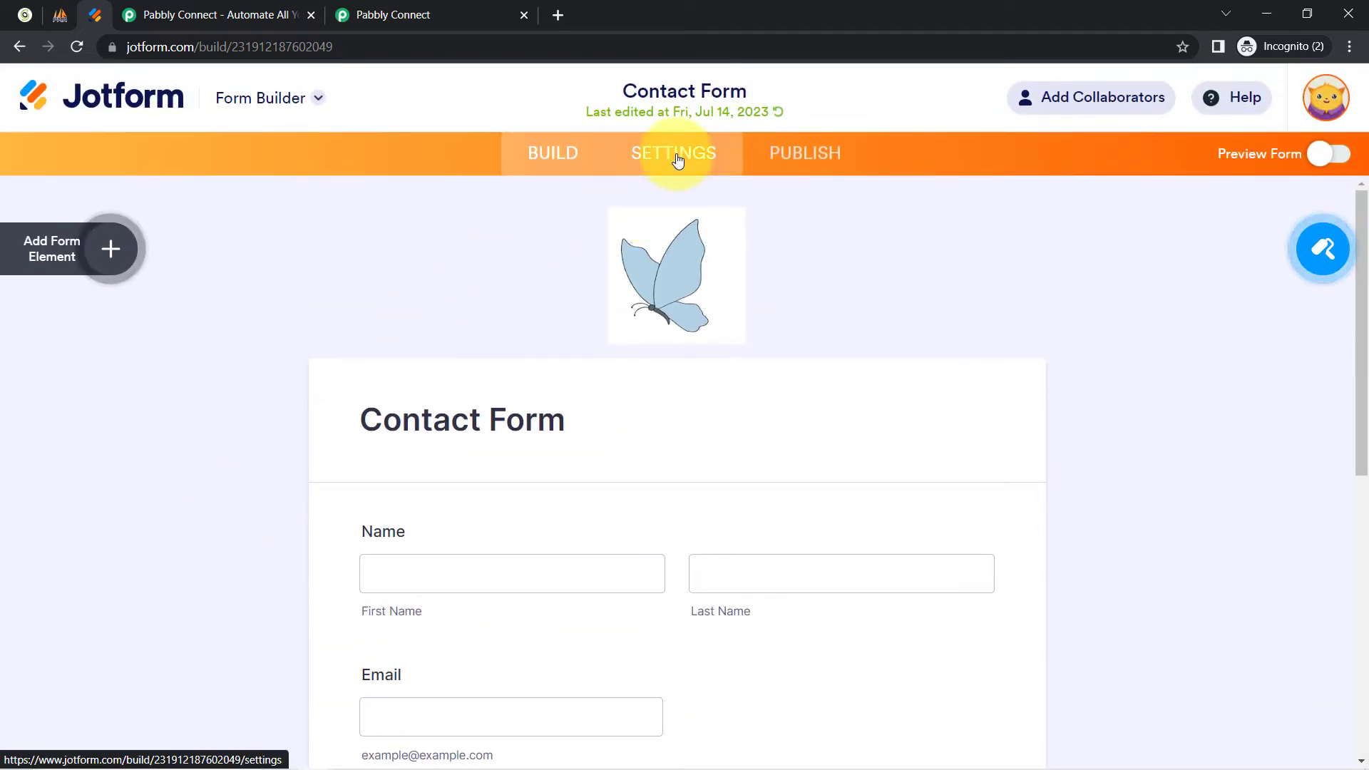
click(678, 158)
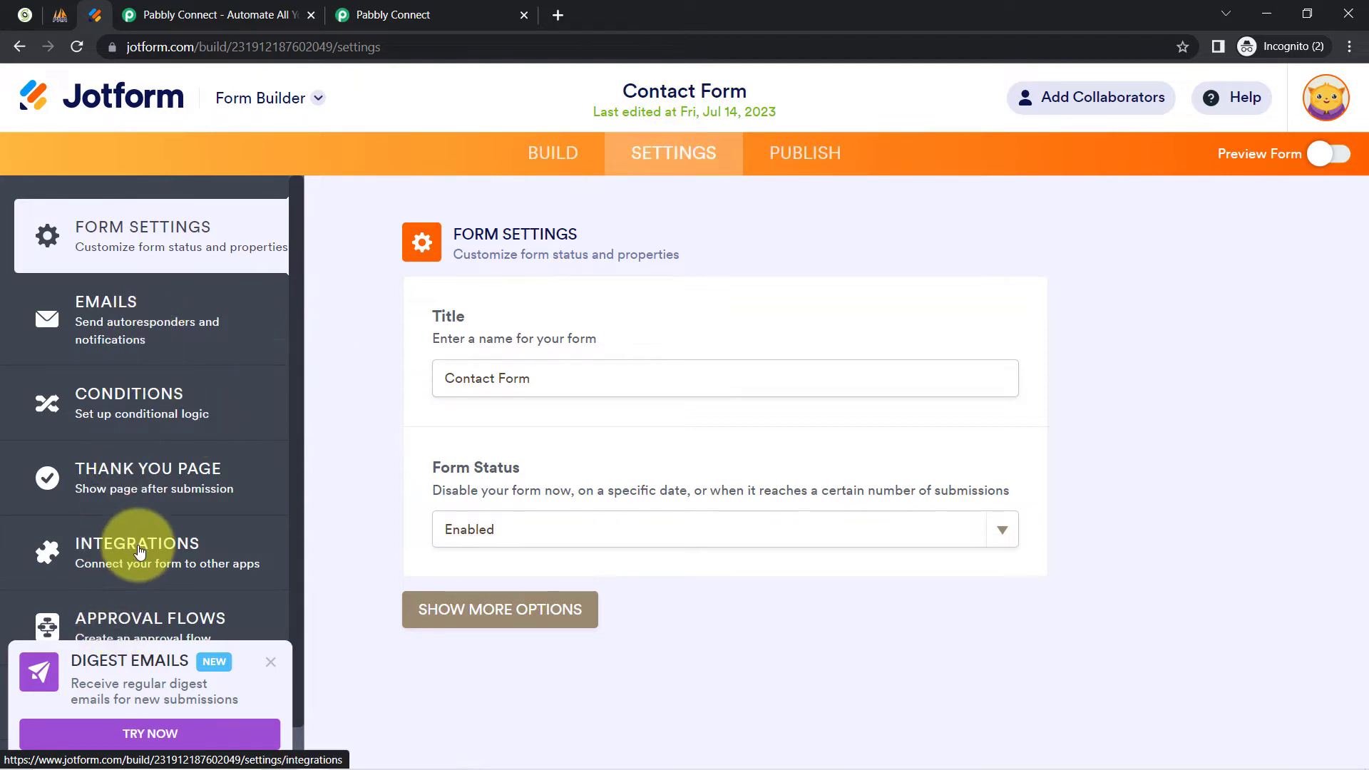
Find the WebHooks integration under 'web' and remove the existing webhook.
click(140, 551)
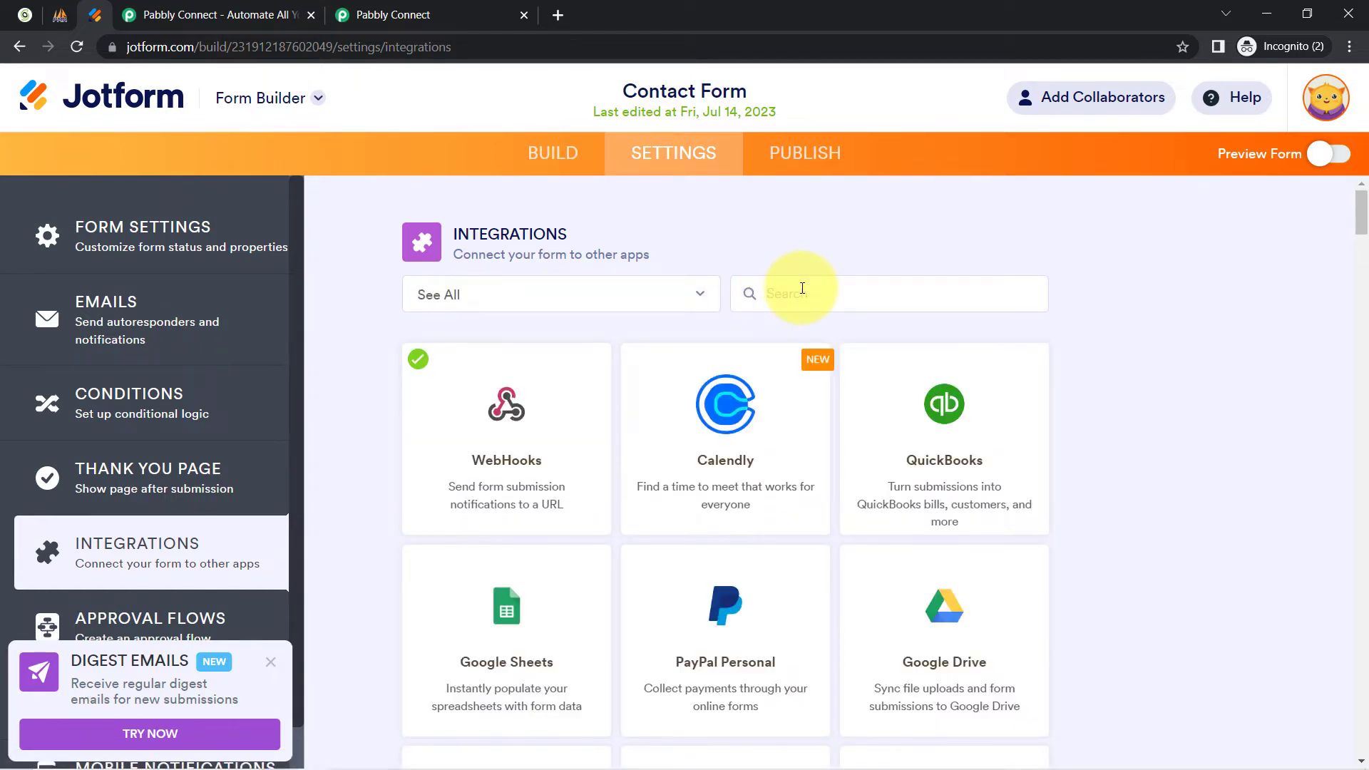
text(web)
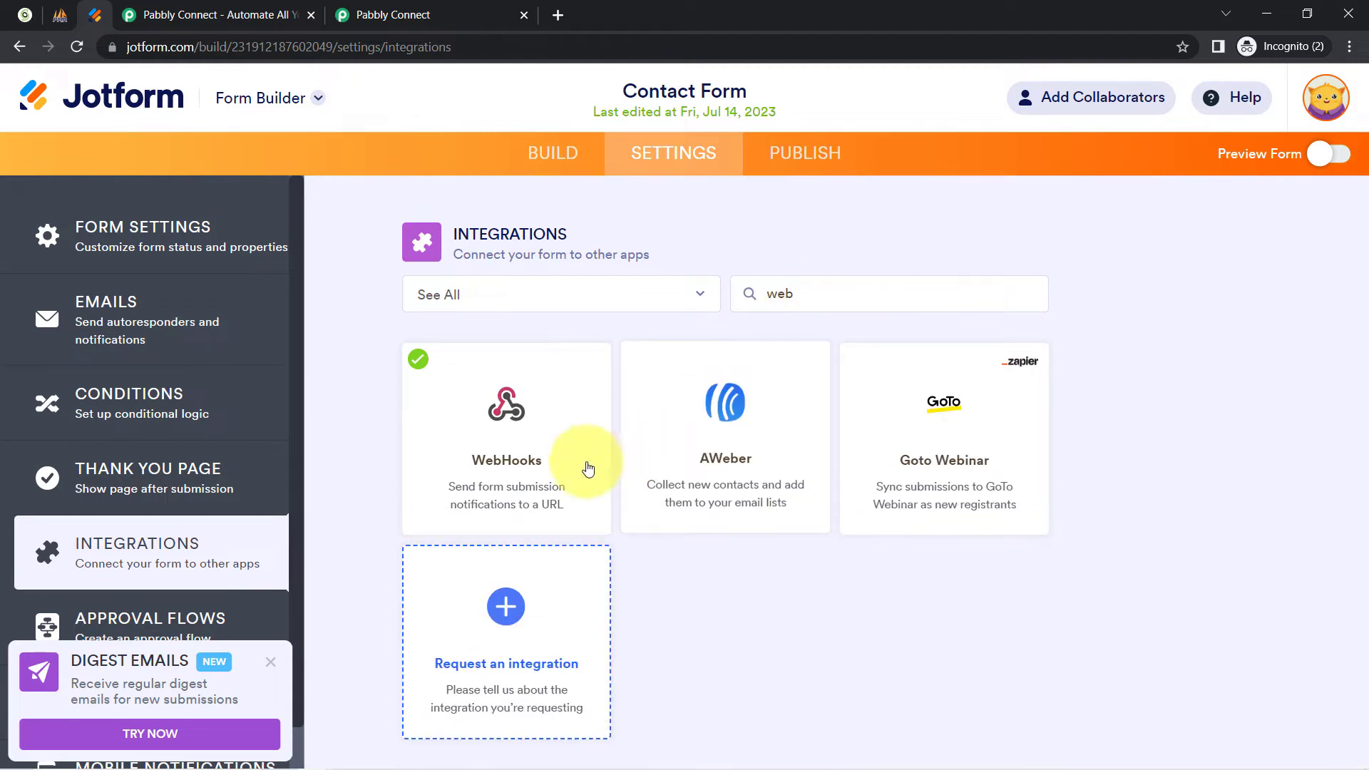
click(495, 472)
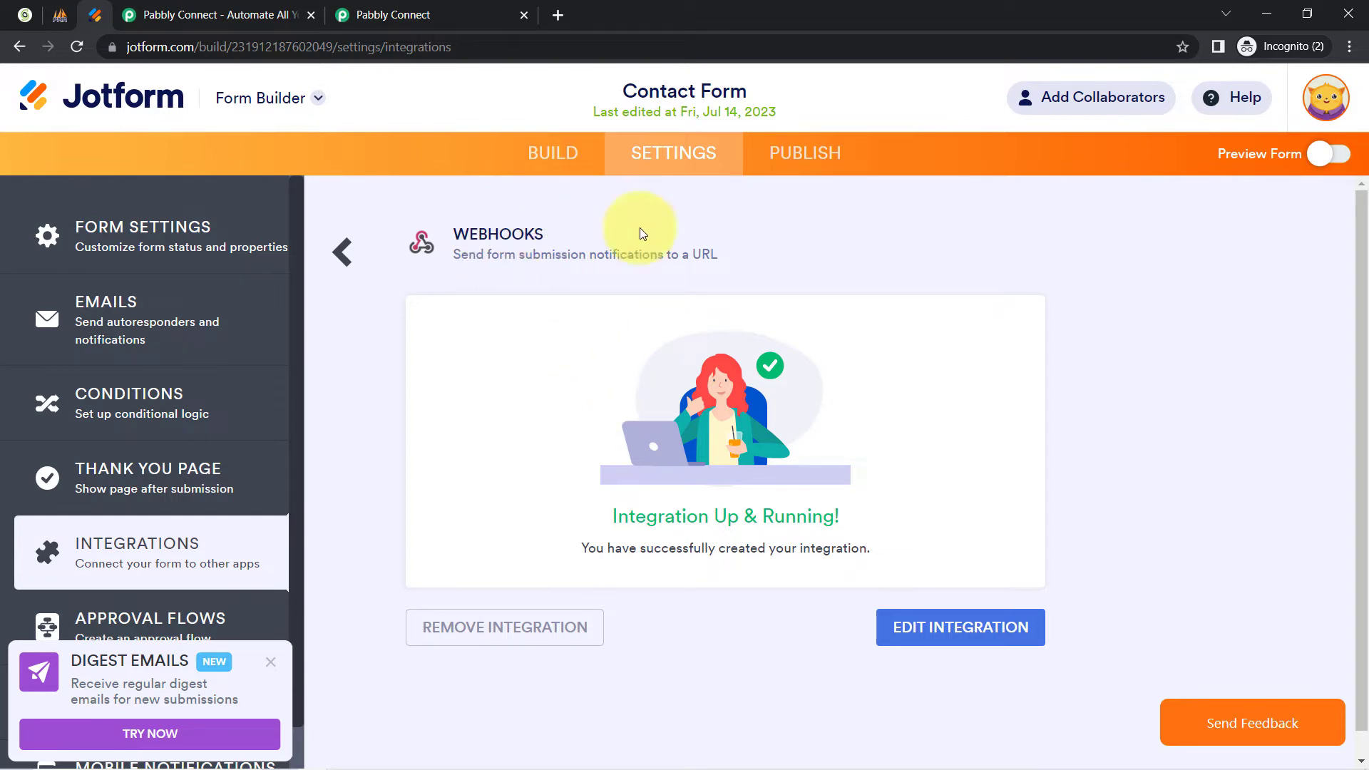
scroll(650, 361, down, 1)
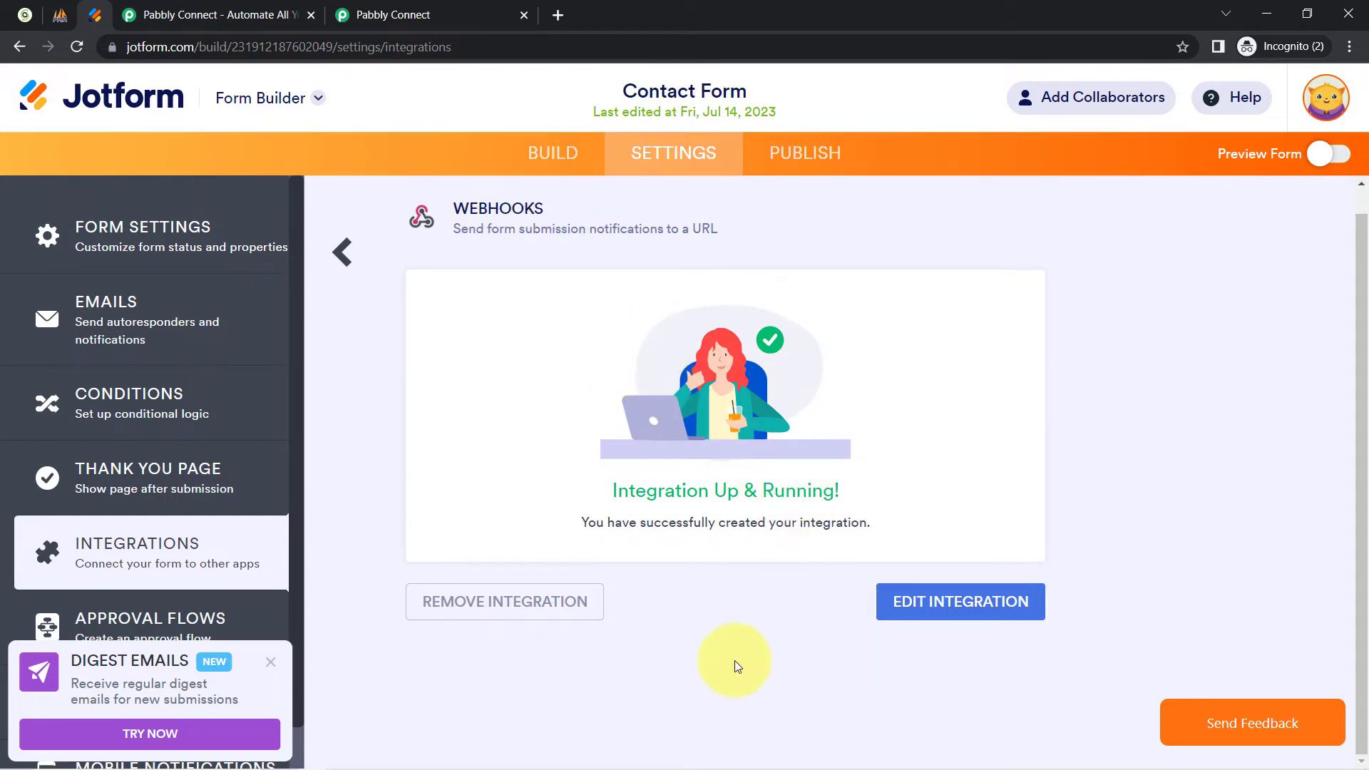
click(520, 622)
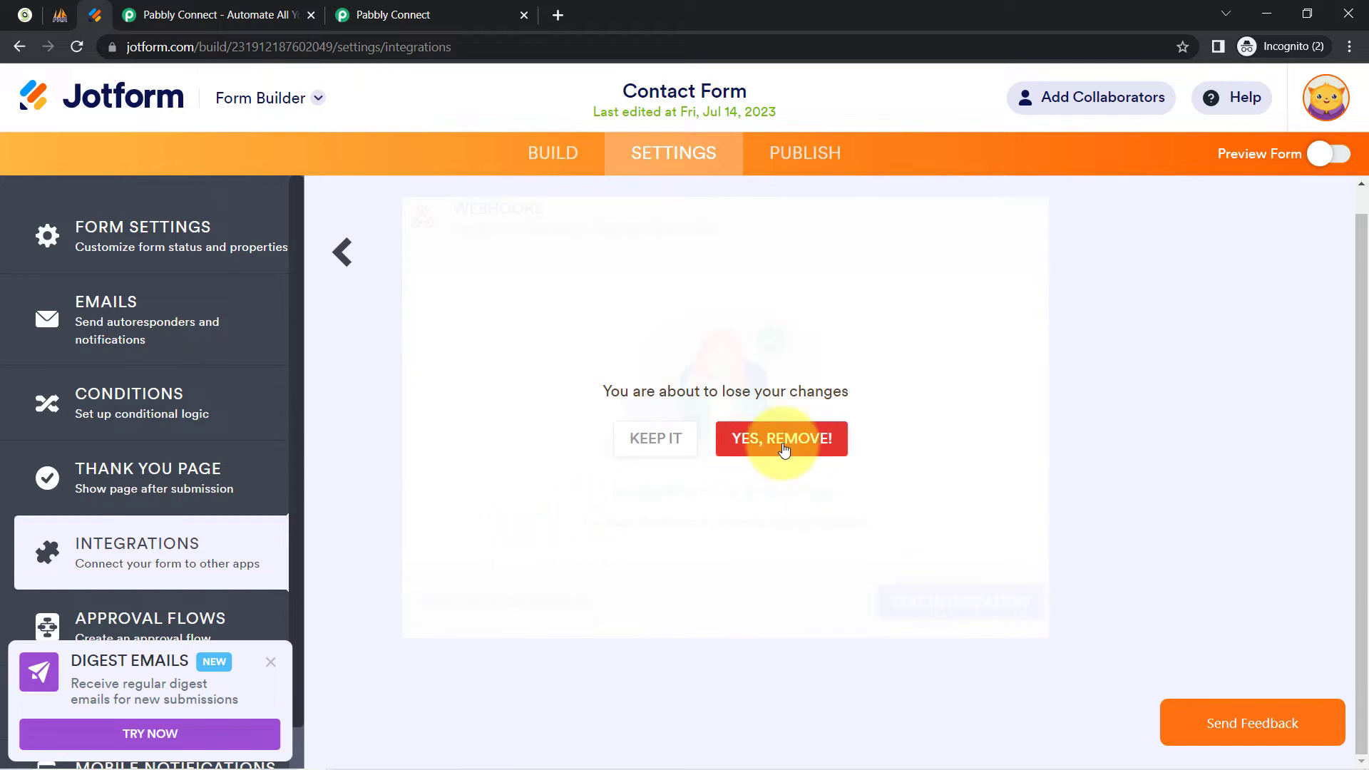
click(786, 451)
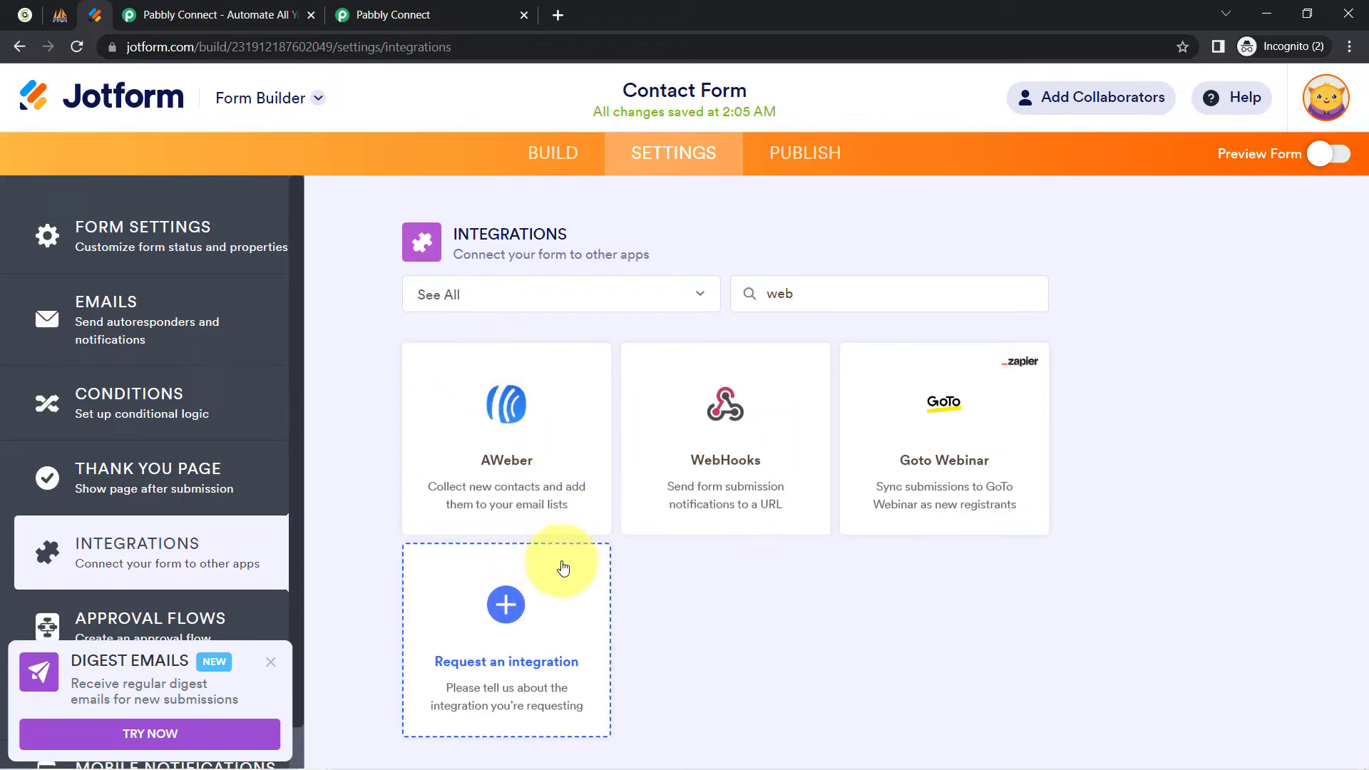
Add a fresh WebHooks integration using the pasted Pabbly webhook URL, then preview the form.
click(670, 427)
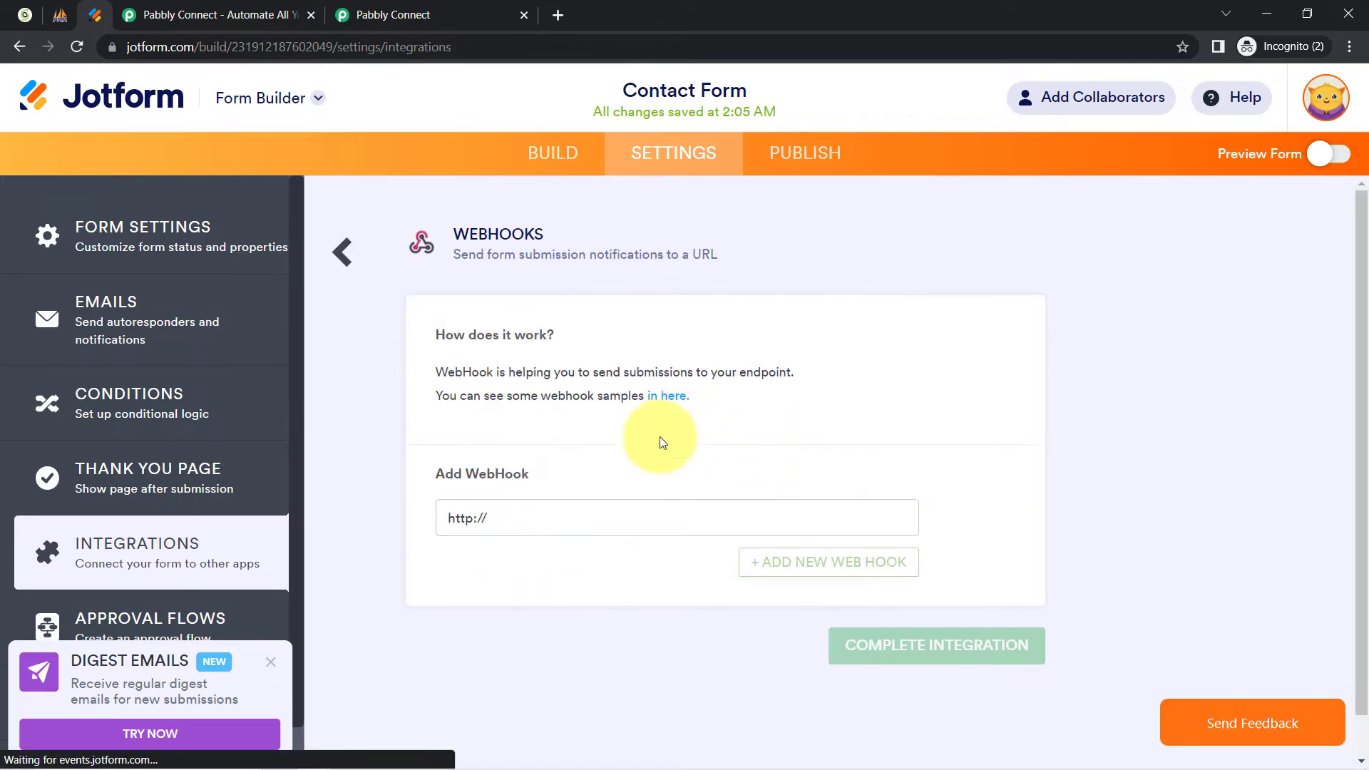
drag(511, 517, 420, 524)
key(BackSpace)
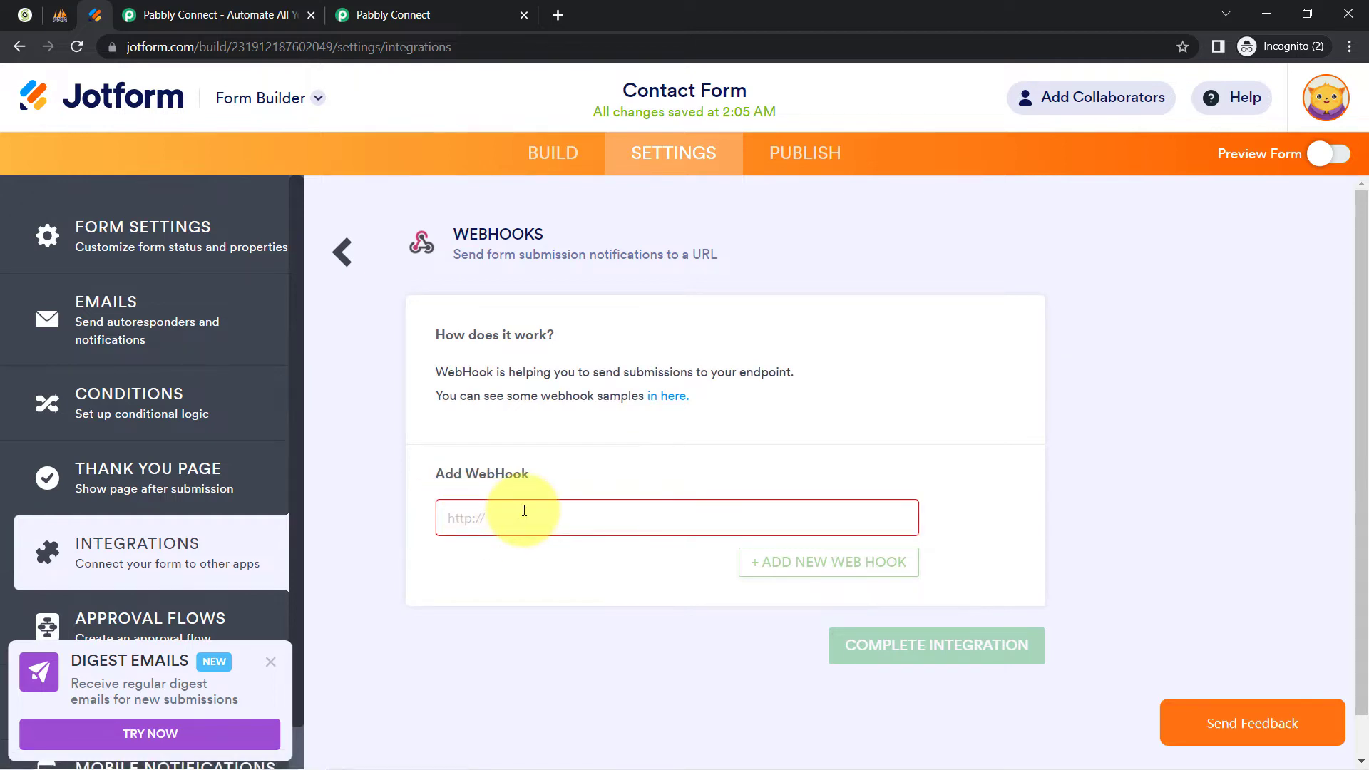
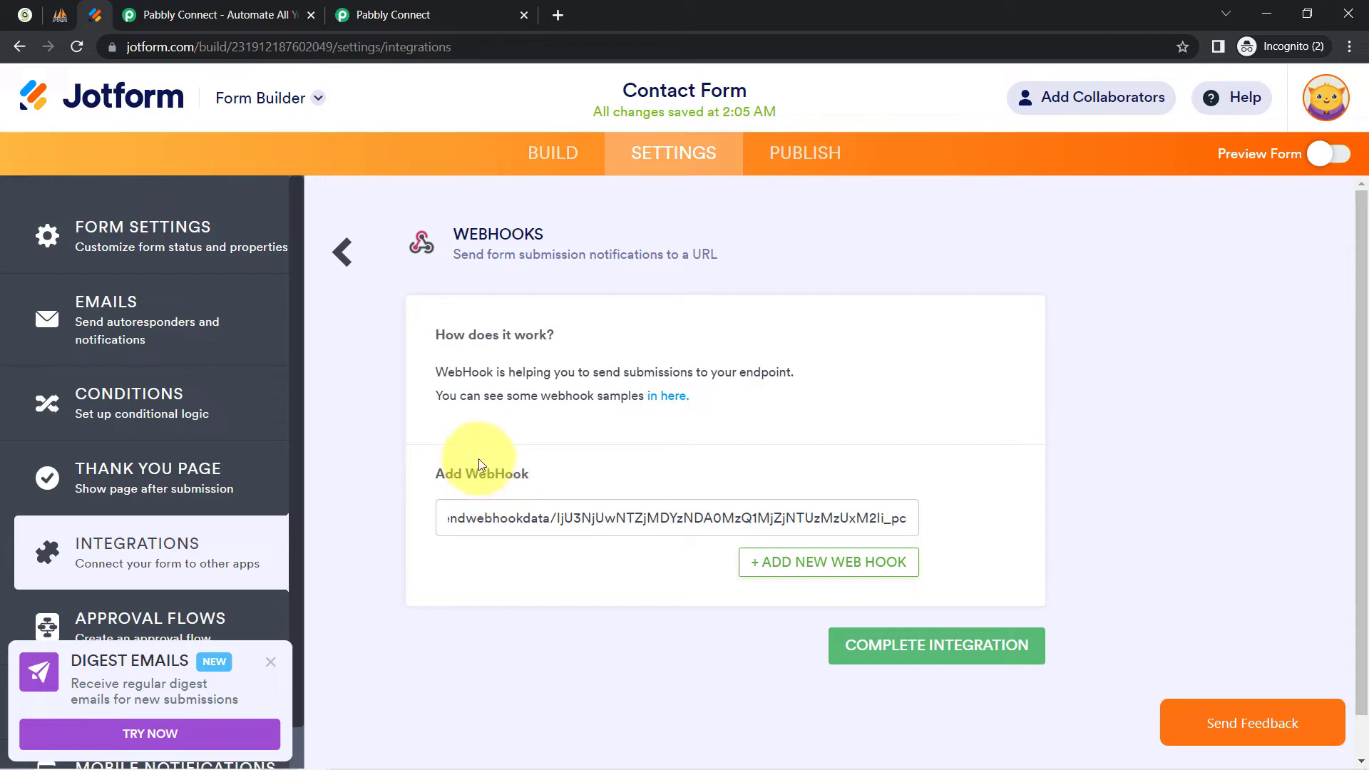
click(498, 13)
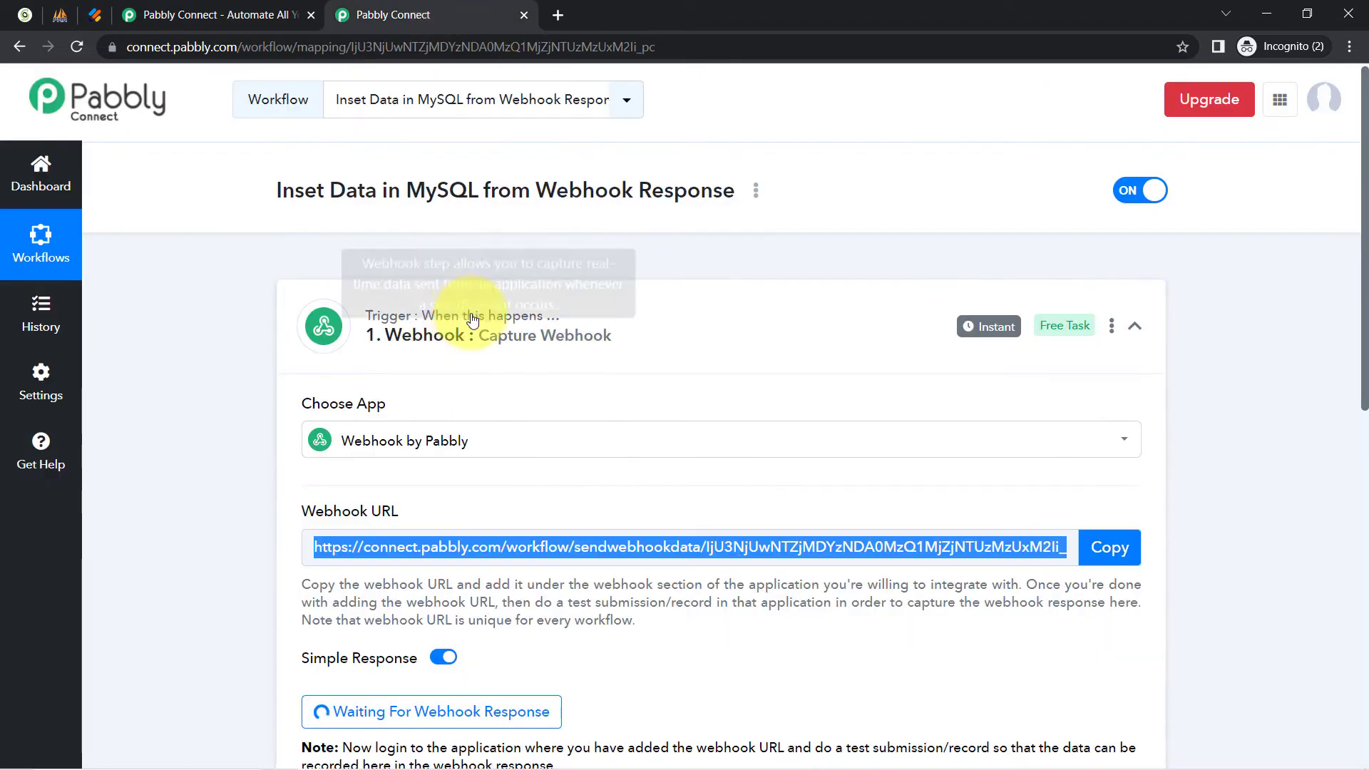
scroll(499, 357, down, 6)
click(95, 15)
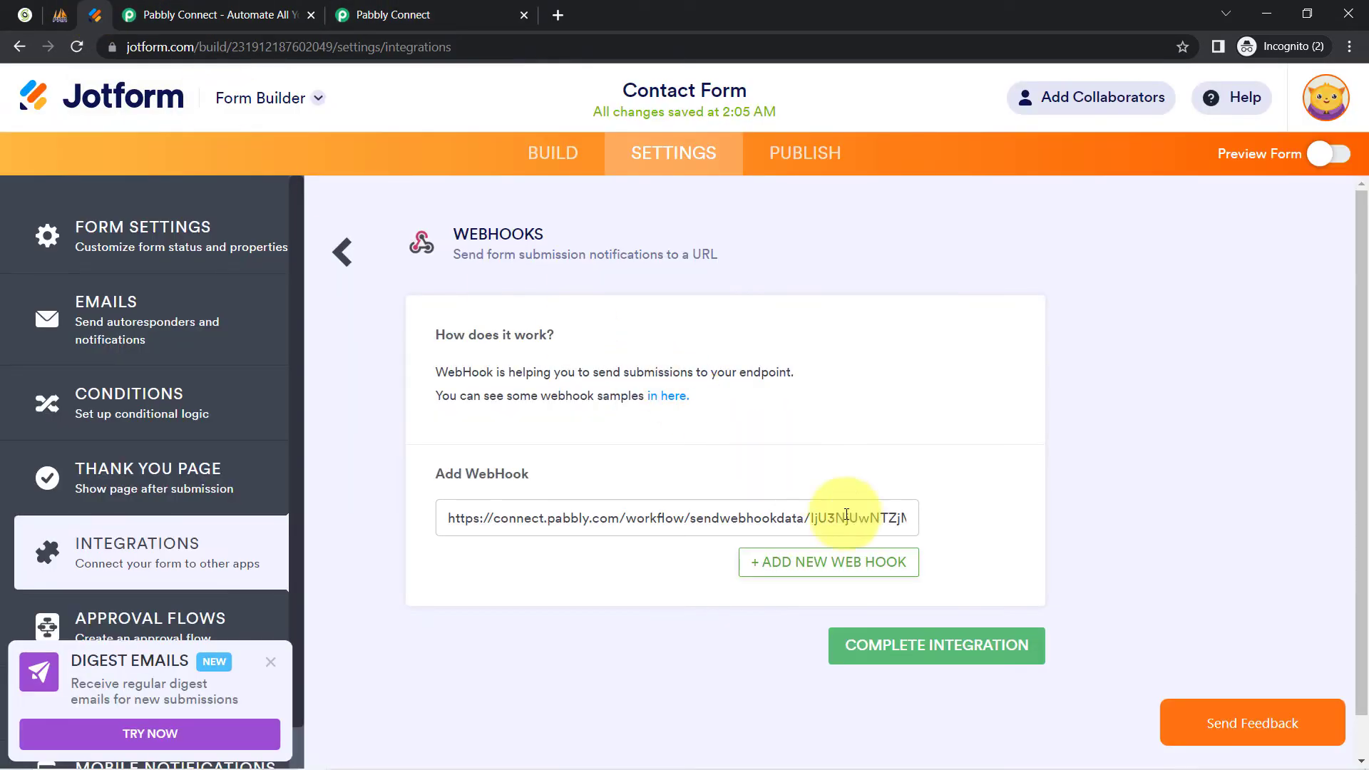
click(876, 654)
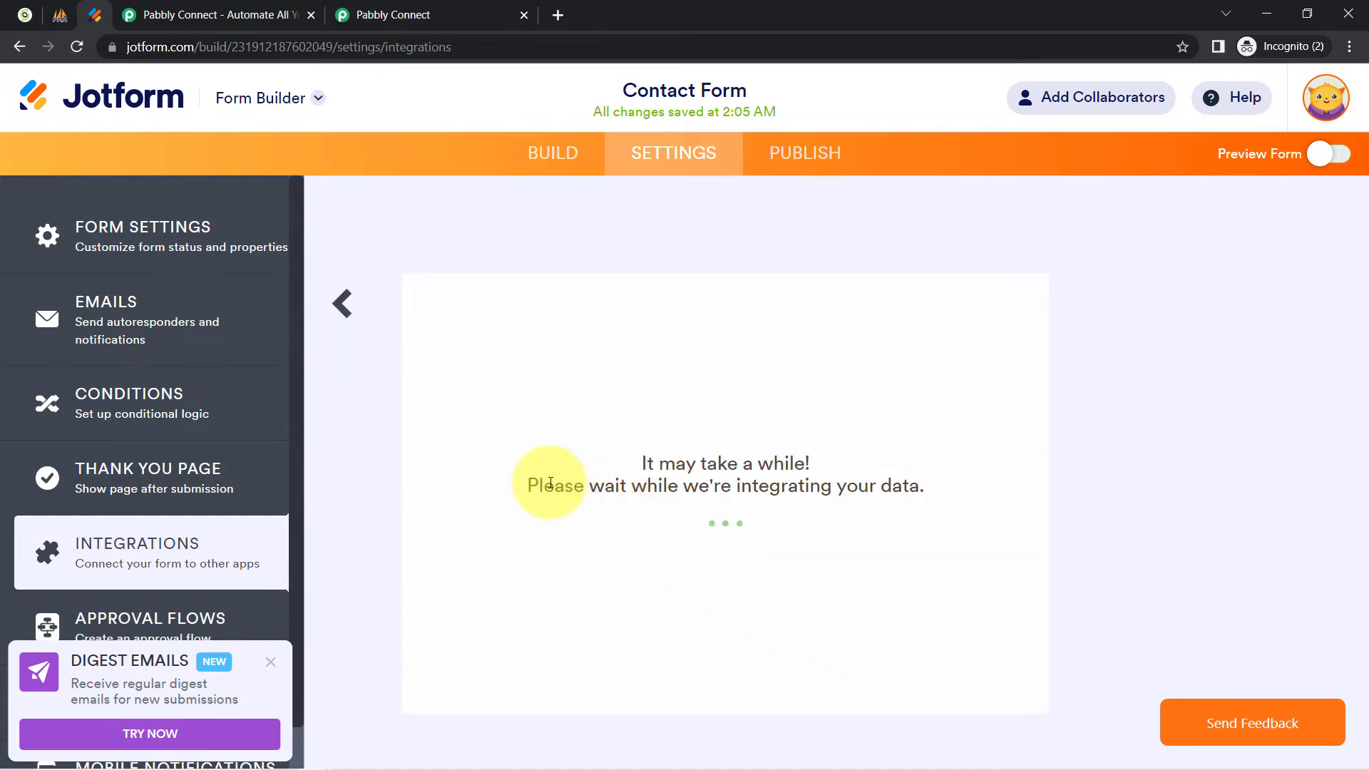
drag(660, 516, 800, 553)
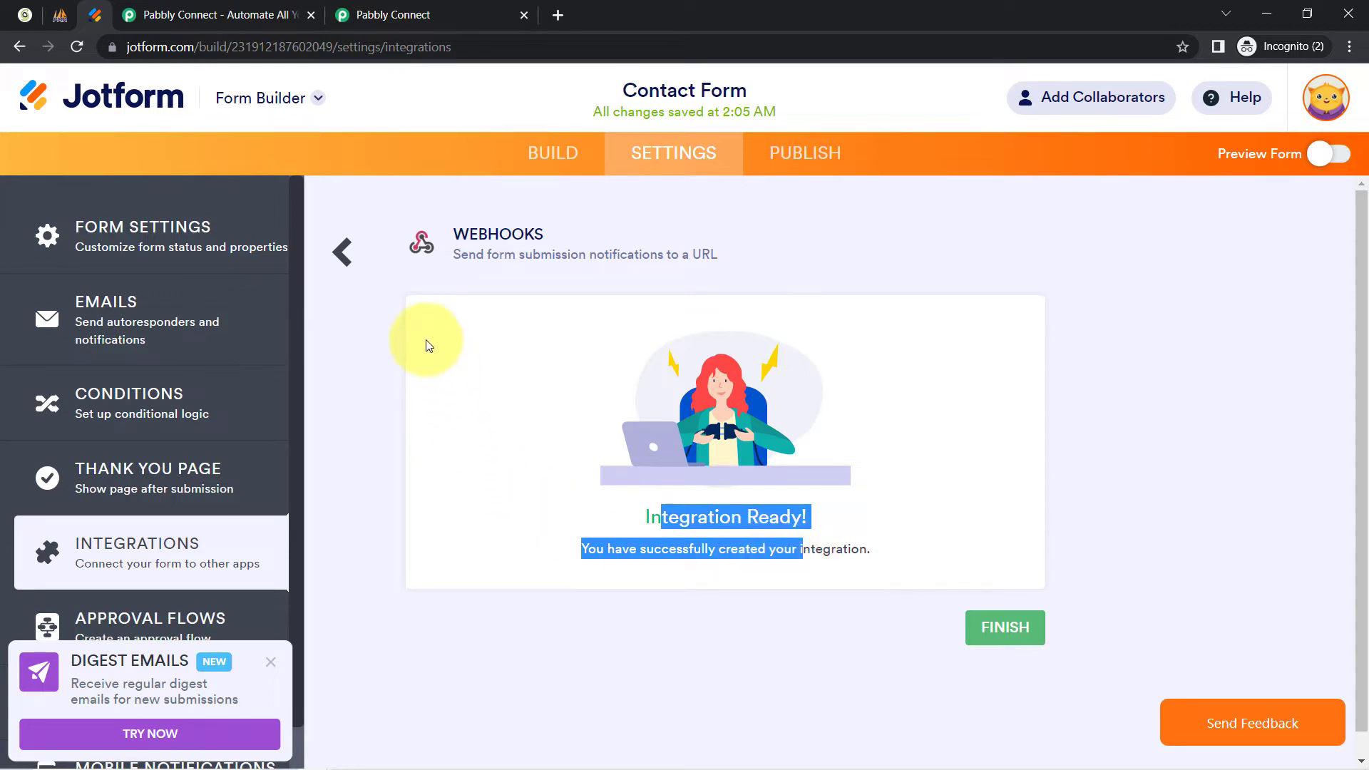
click(1333, 163)
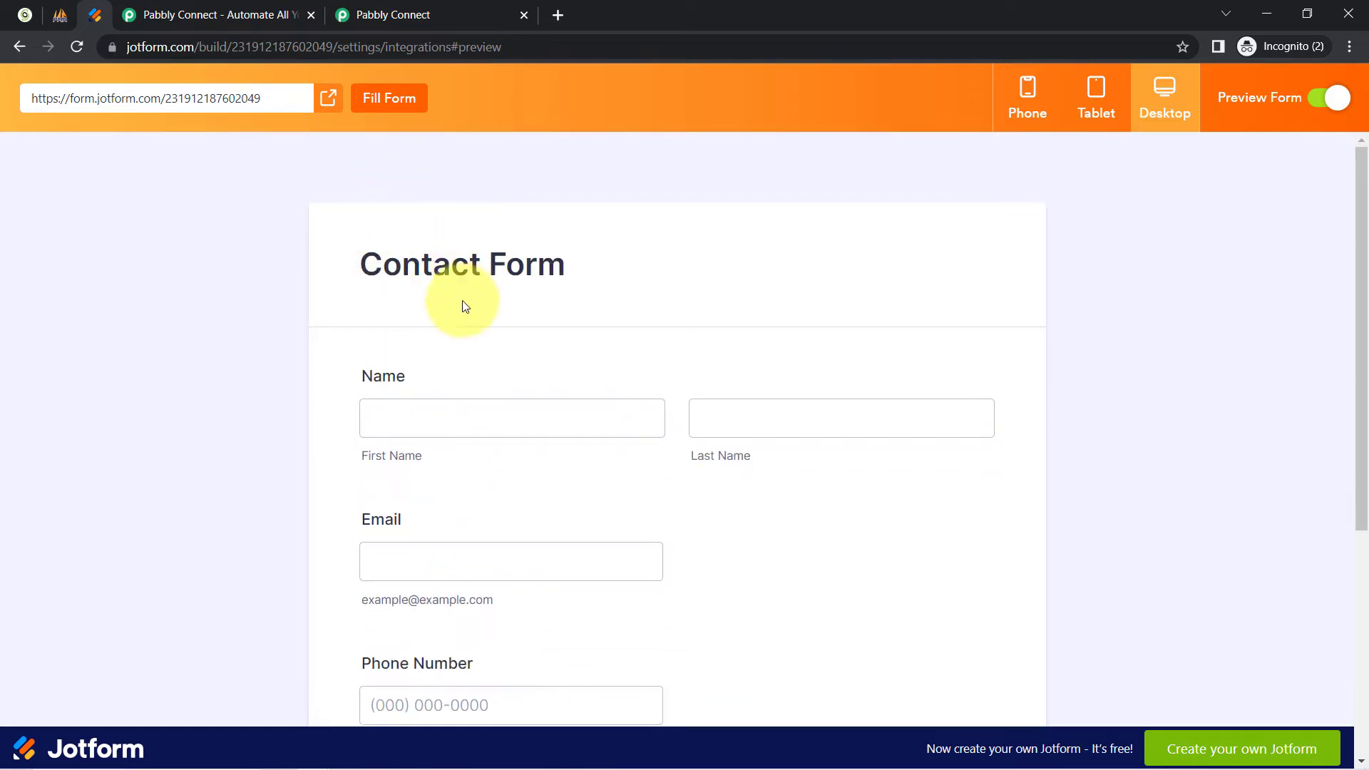
Check the Pabbly workflow's note asking for a test submission, then return to the form preview.
click(362, 6)
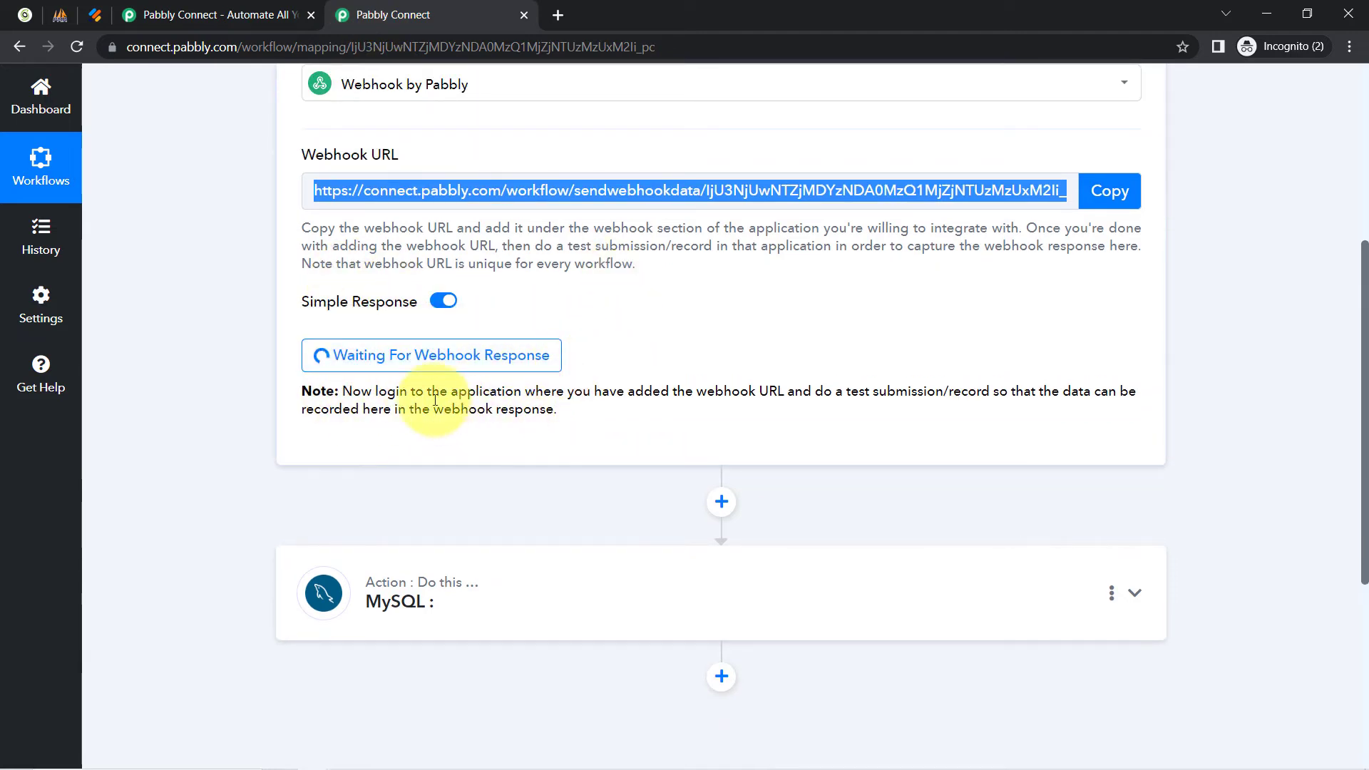
drag(393, 387, 550, 421)
scroll(549, 421, down, 1)
click(95, 15)
Enter 'Demo' as the first name in the Contact Form preview.
click(413, 423)
scroll(240, 335, down, 1)
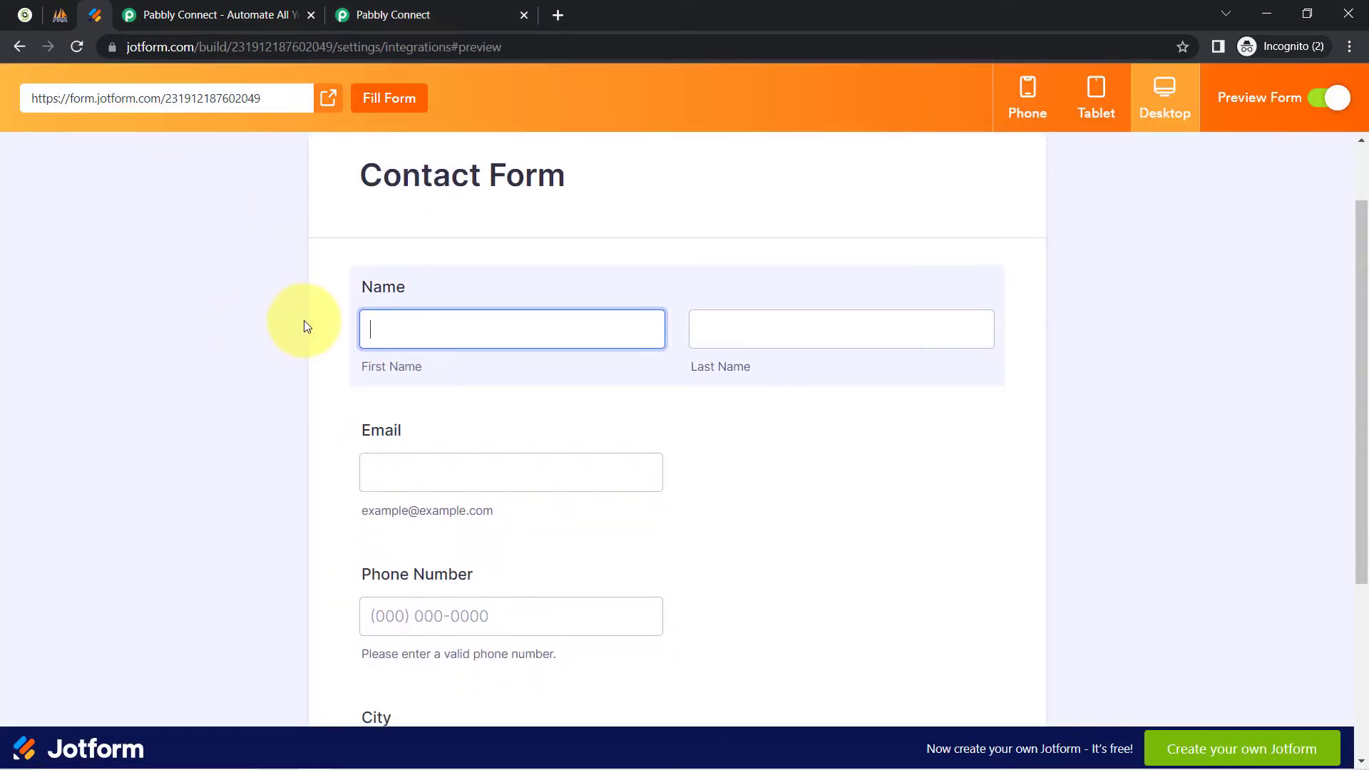
text(Demo)
key(Tab)
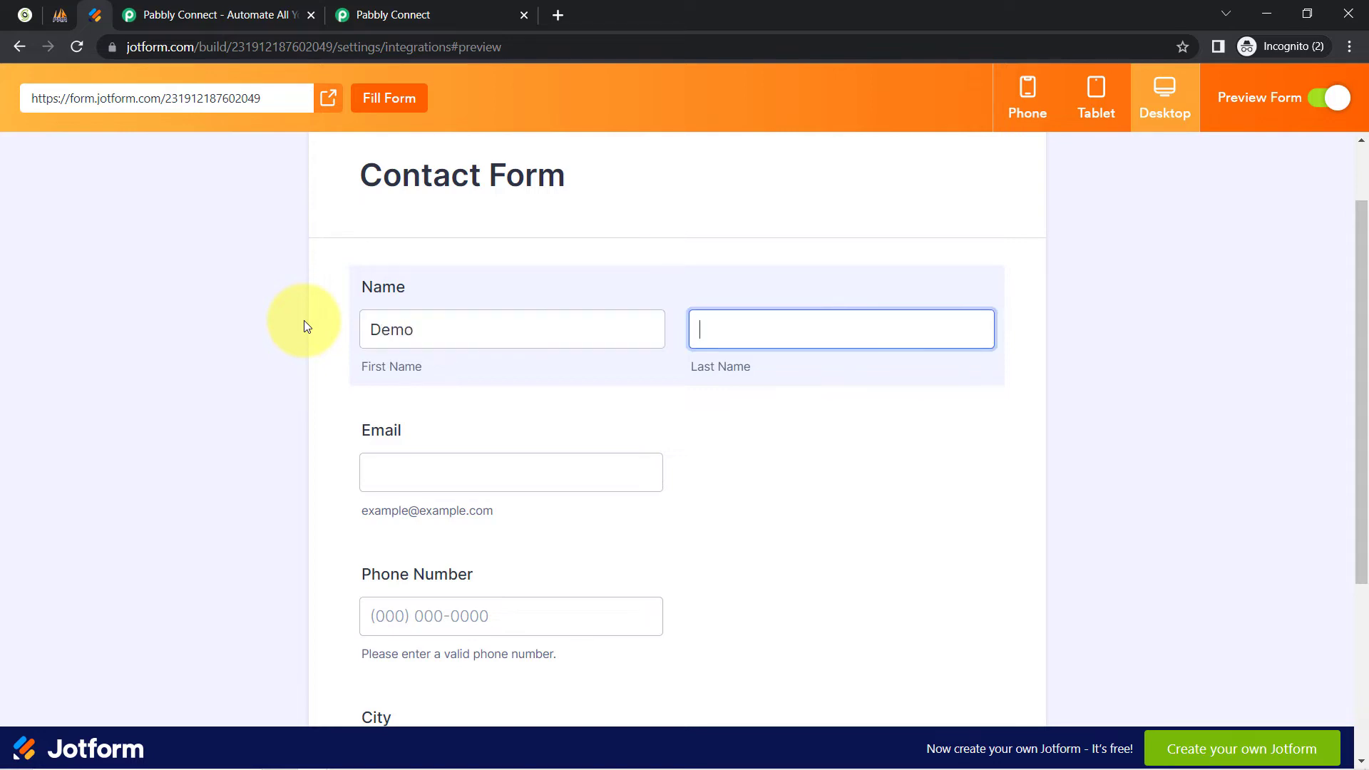
double_click(506, 340)
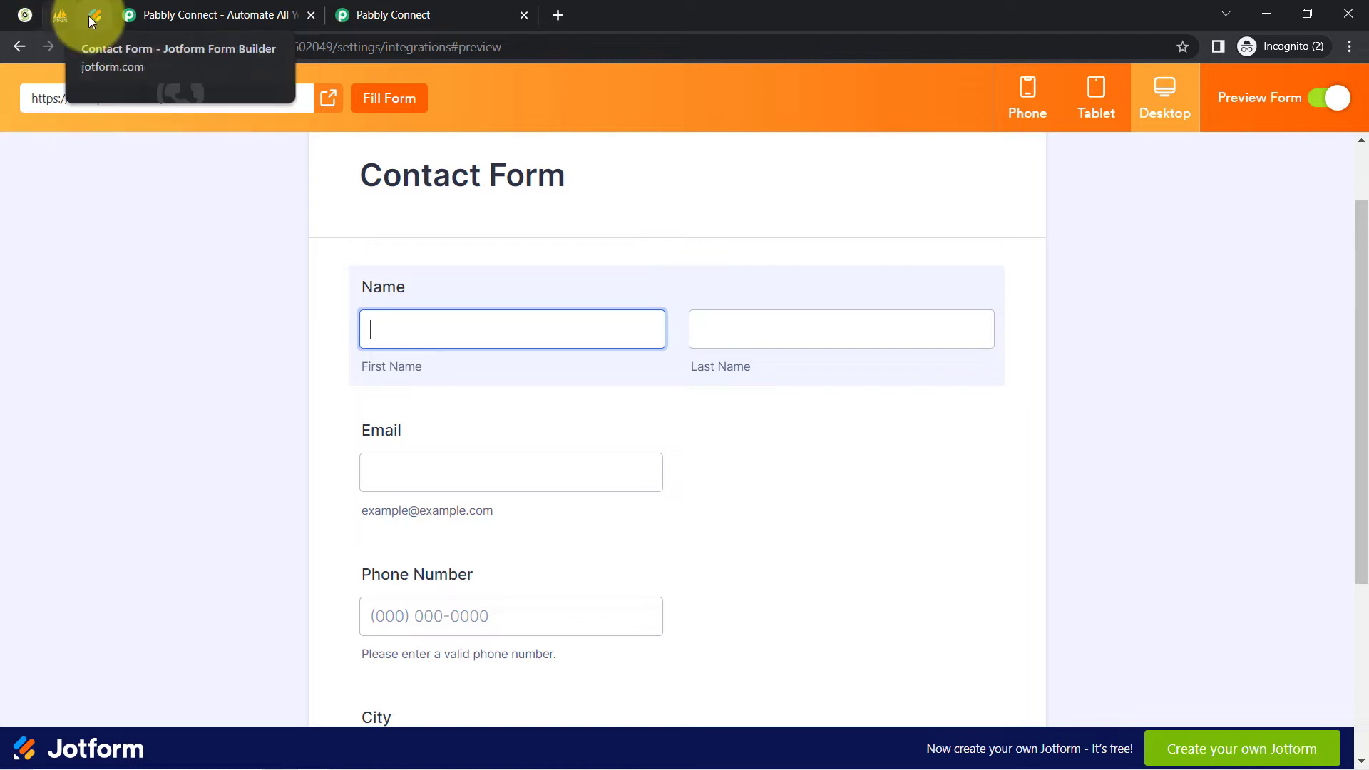
click(58, 19)
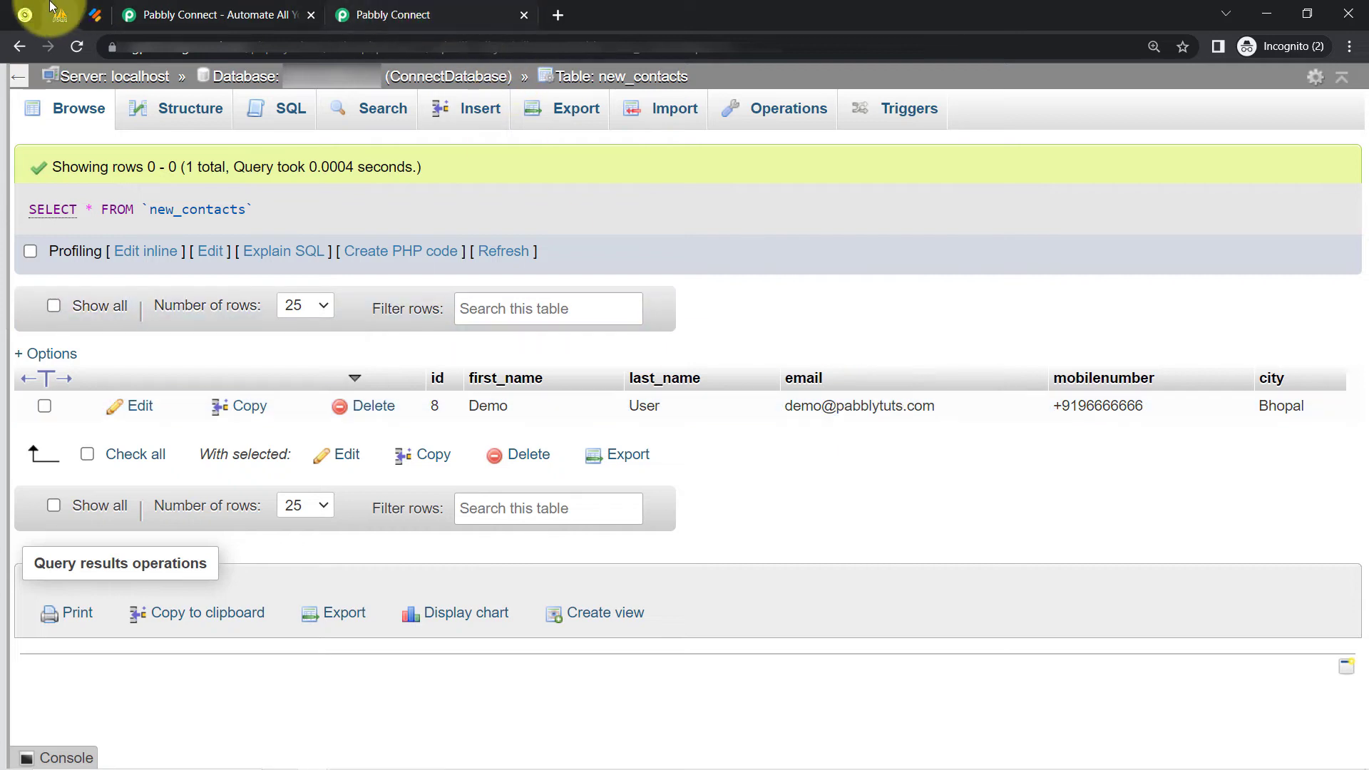
click(93, 12)
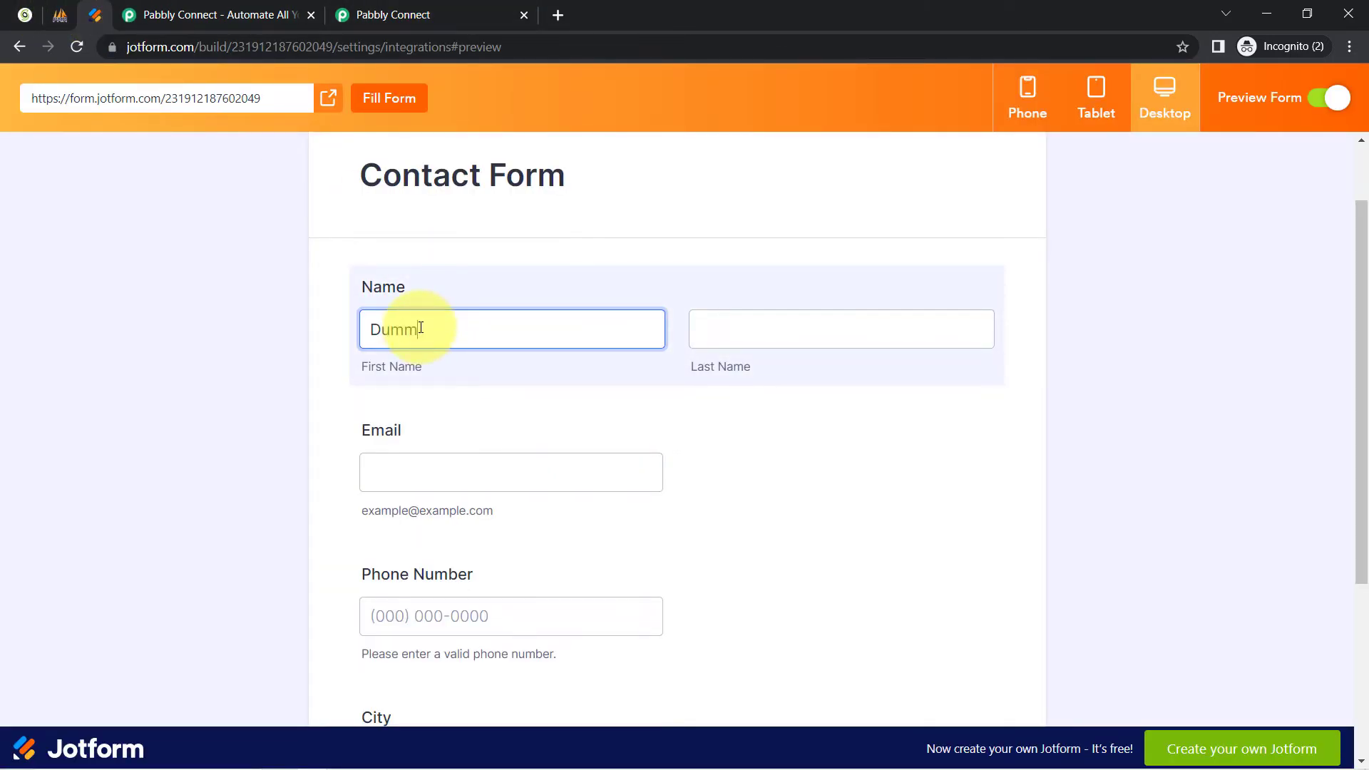
Fill in last name, email, phone and city Indore, then submit the test entry.
key(Tab)
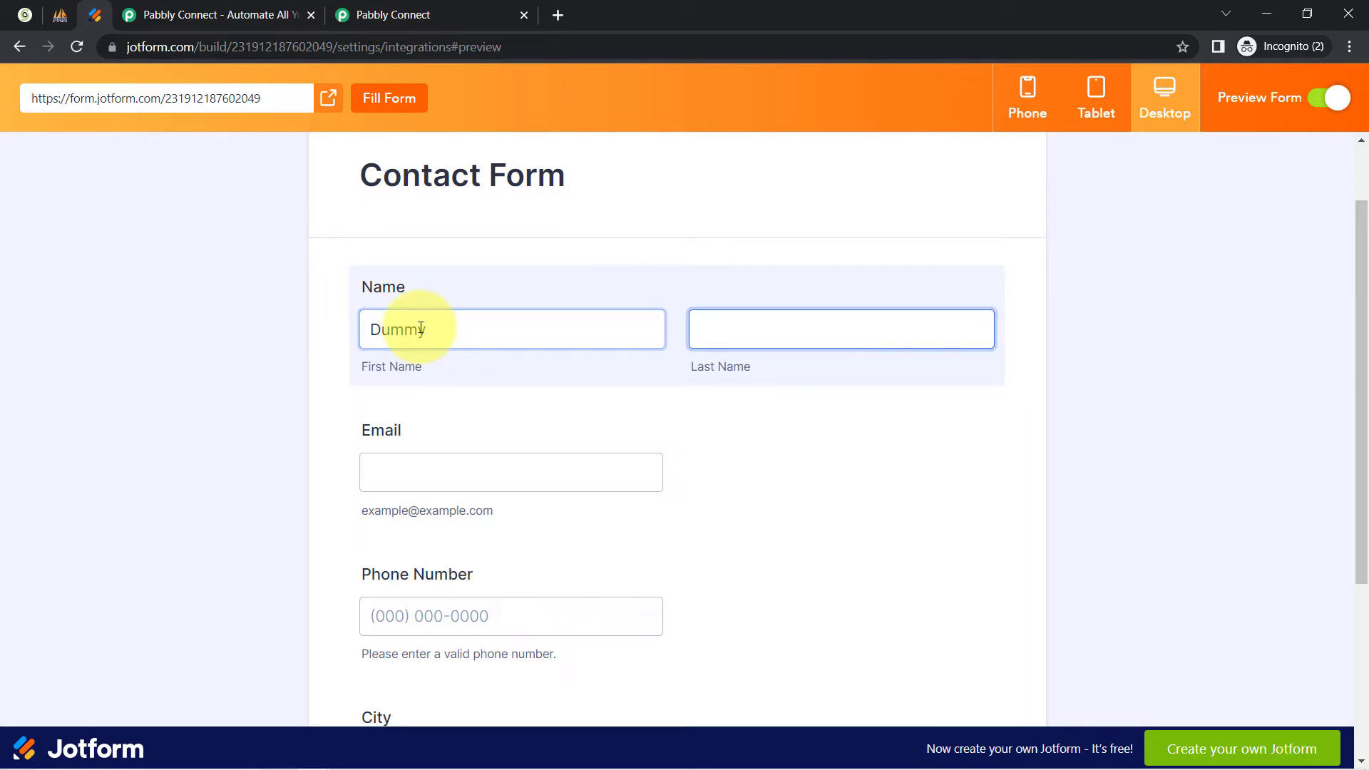
key(Tab)
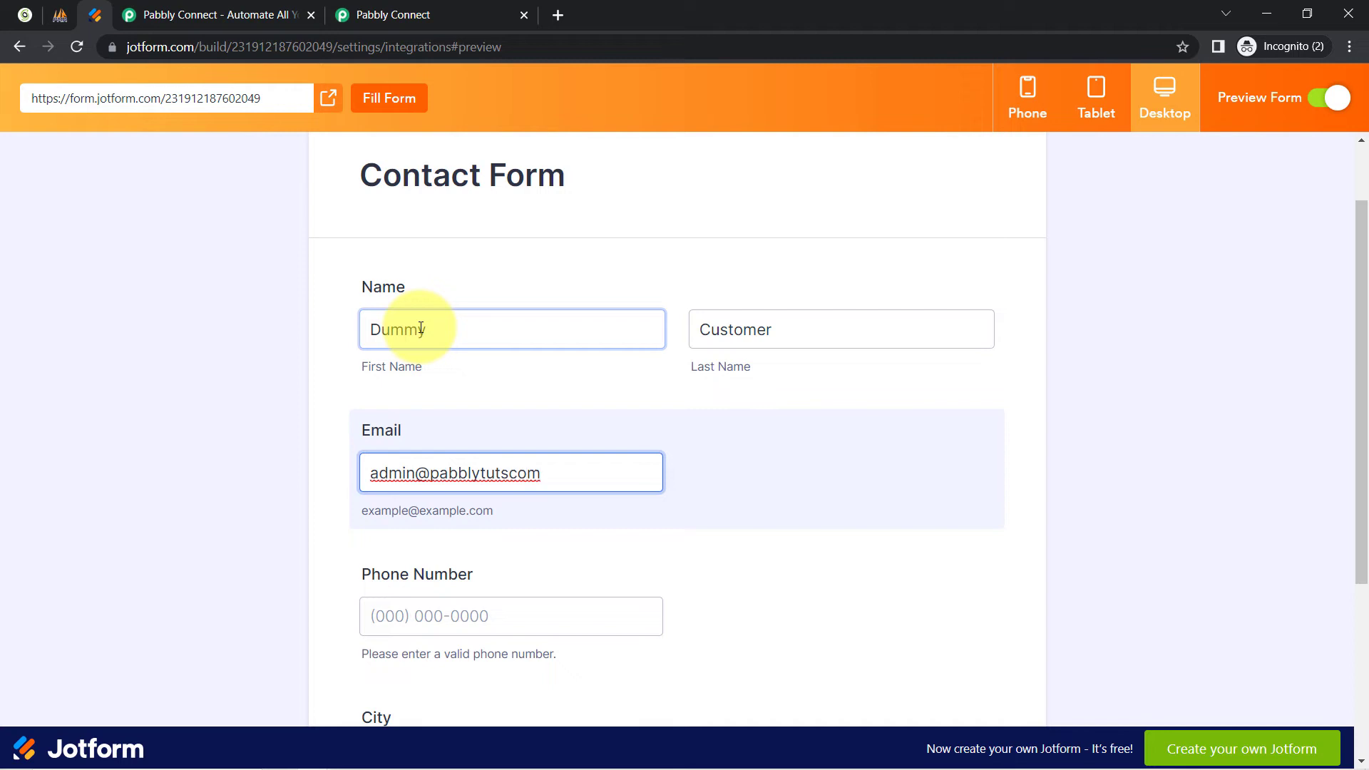
key(Tab)
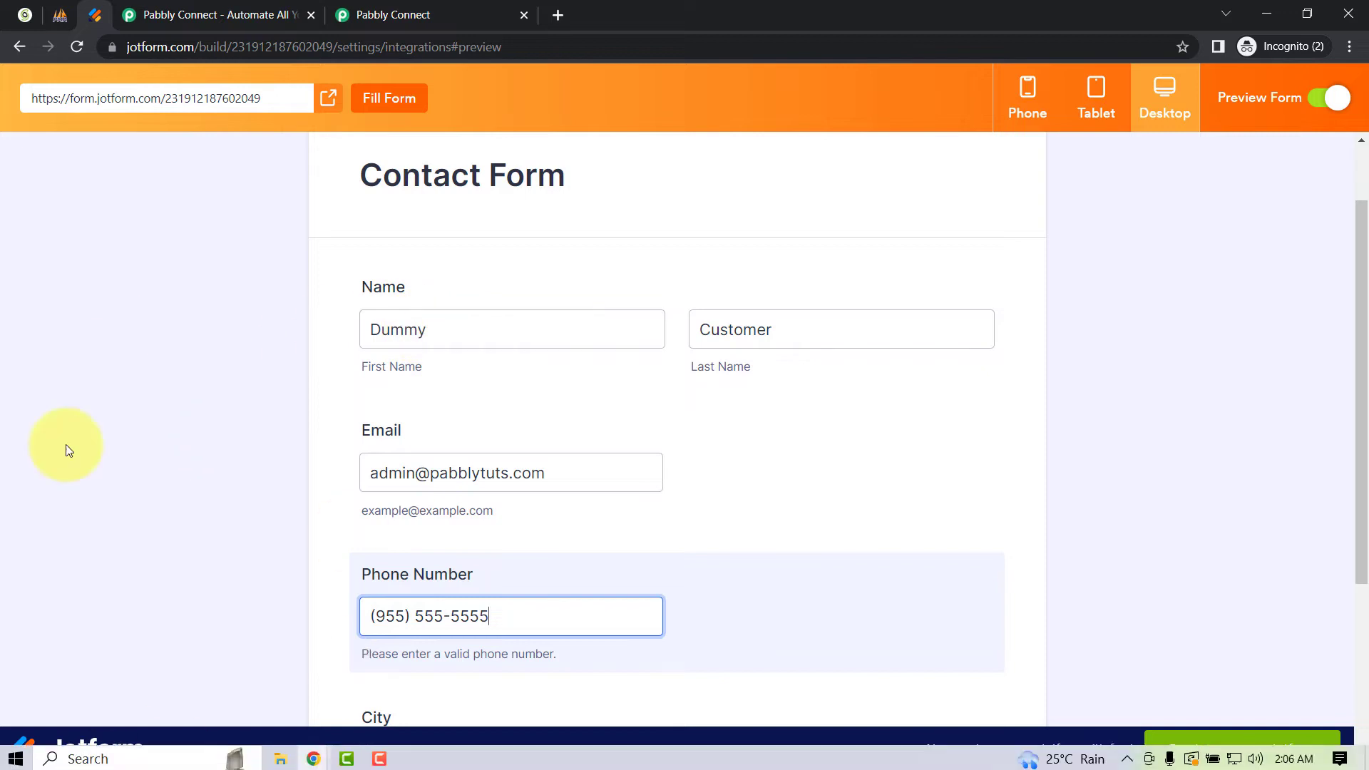
scroll(259, 480, down, 4)
click(435, 488)
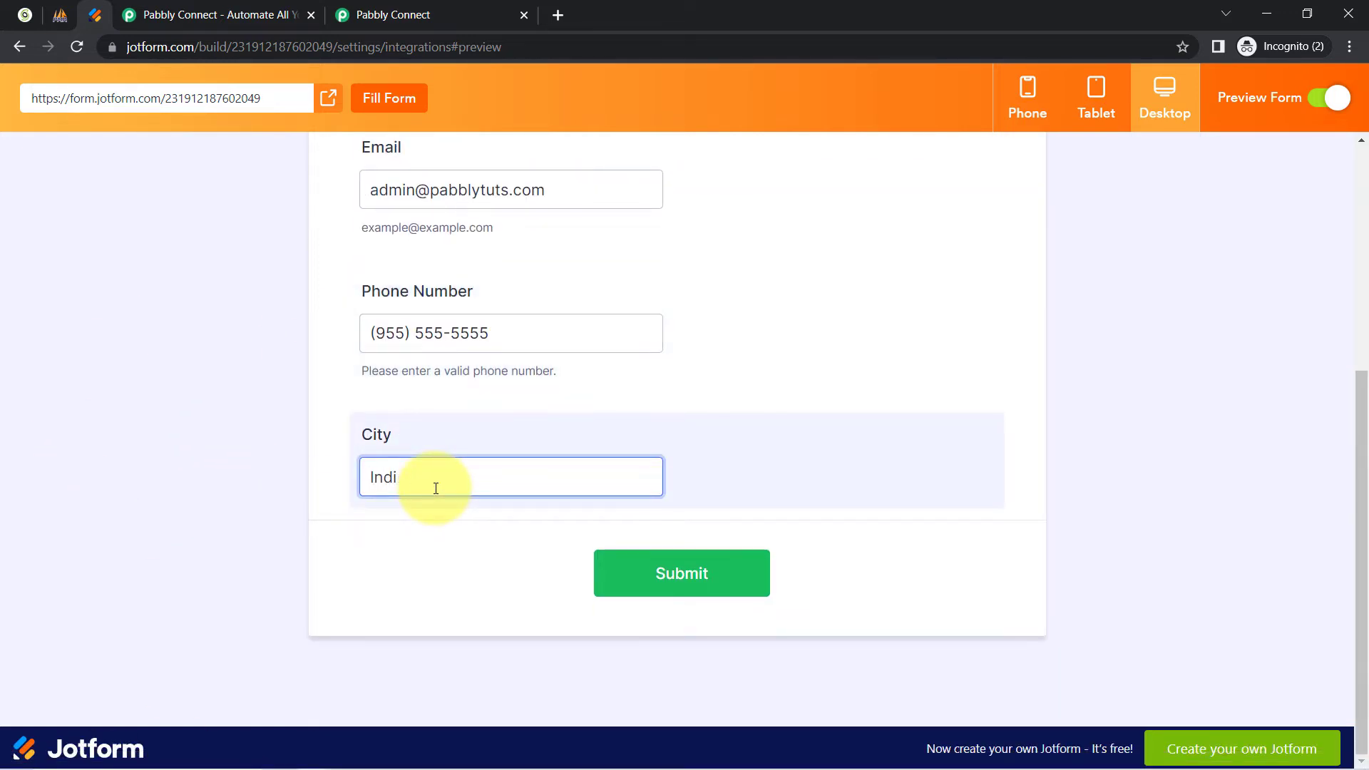
click(680, 590)
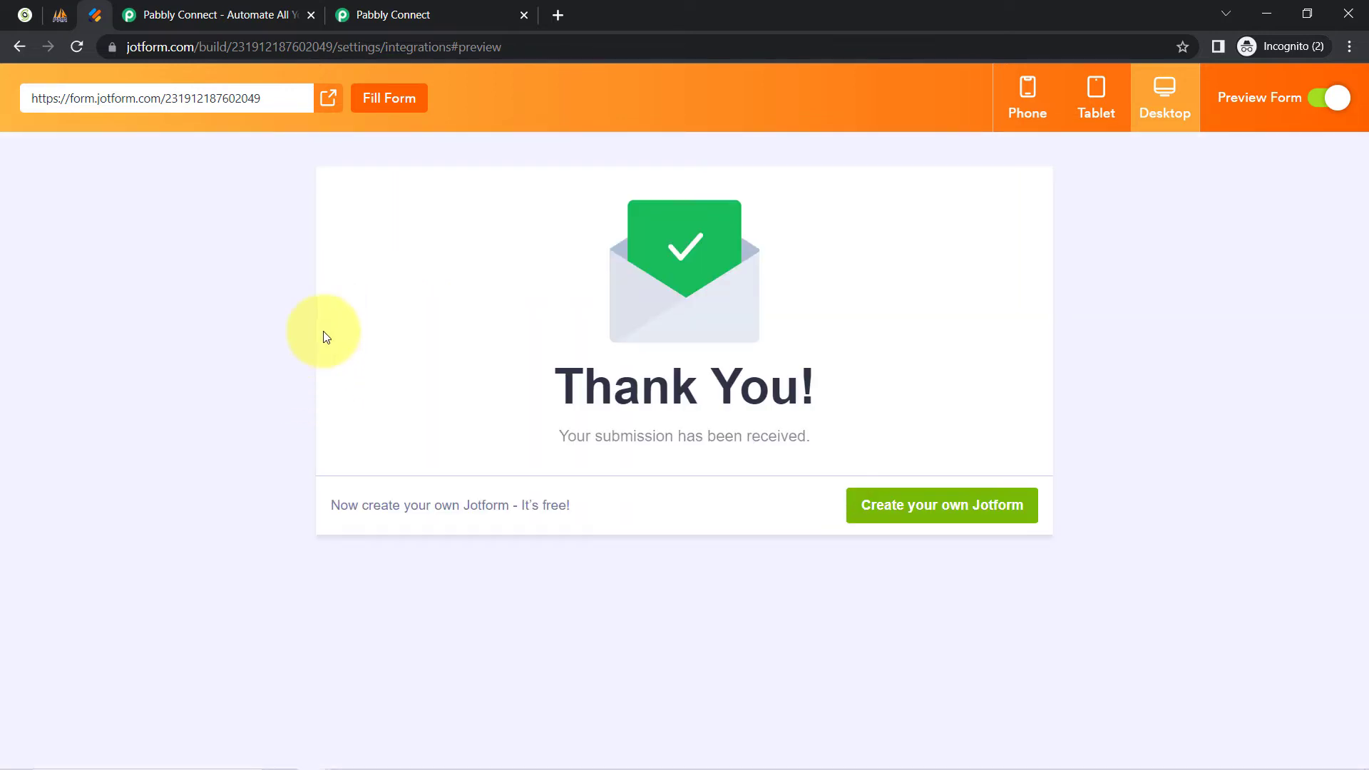
click(447, 10)
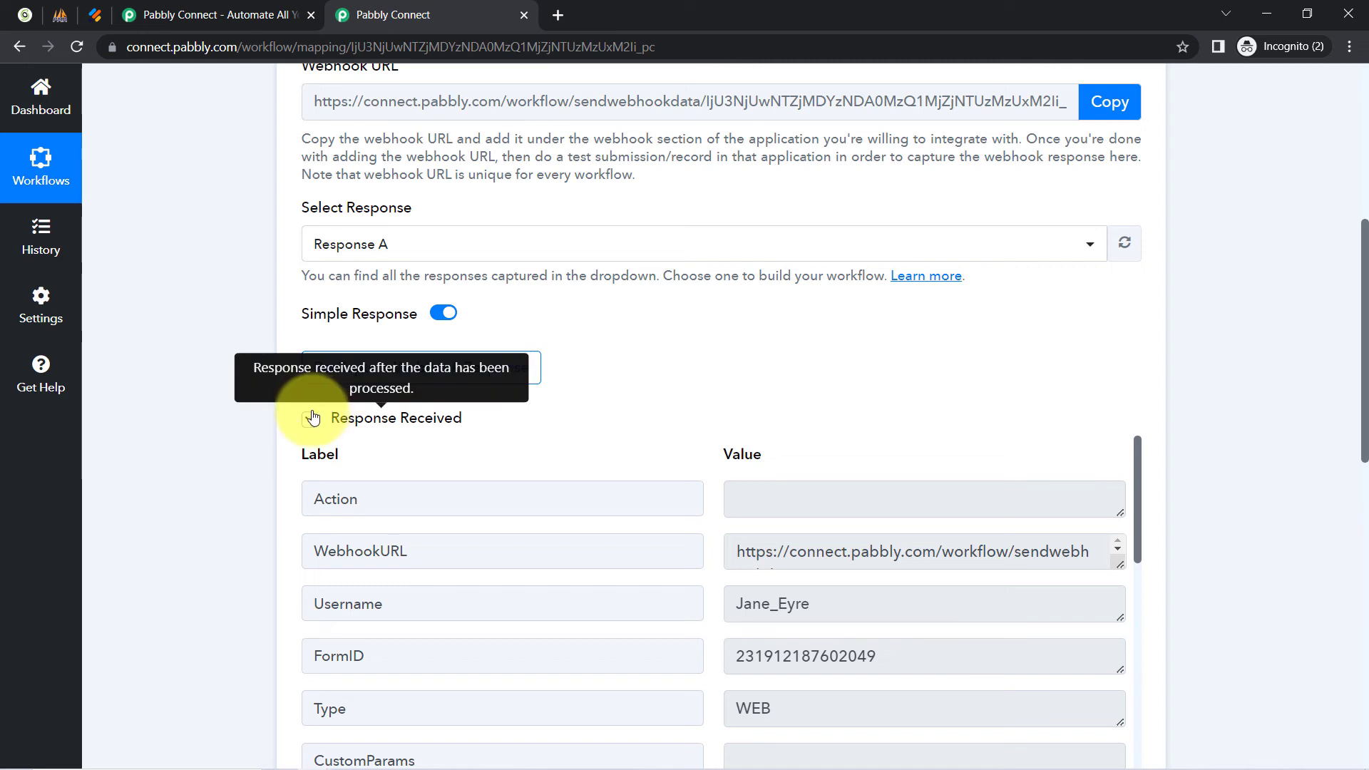
Expand the captured Response A and point out the form title 'Contact Form'.
click(310, 420)
click(310, 420)
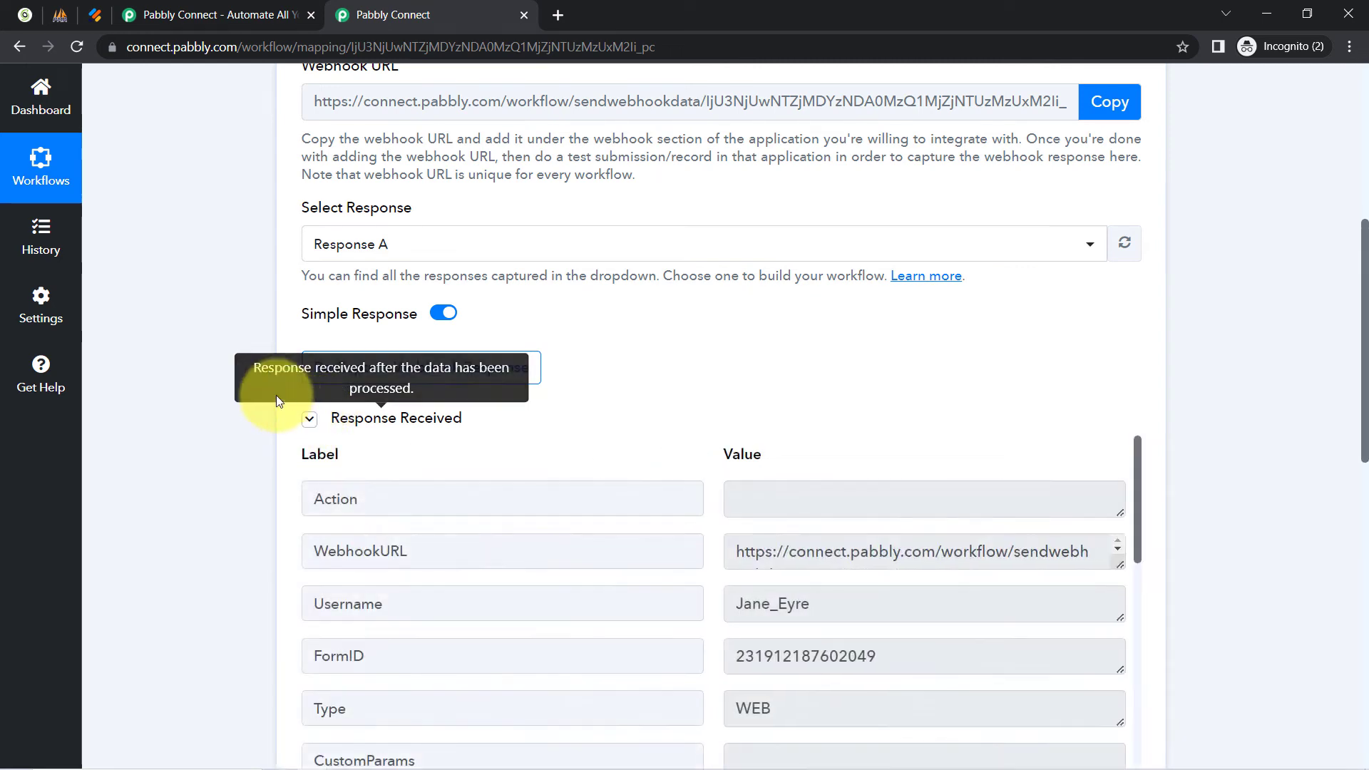
scroll(276, 397, down, 6)
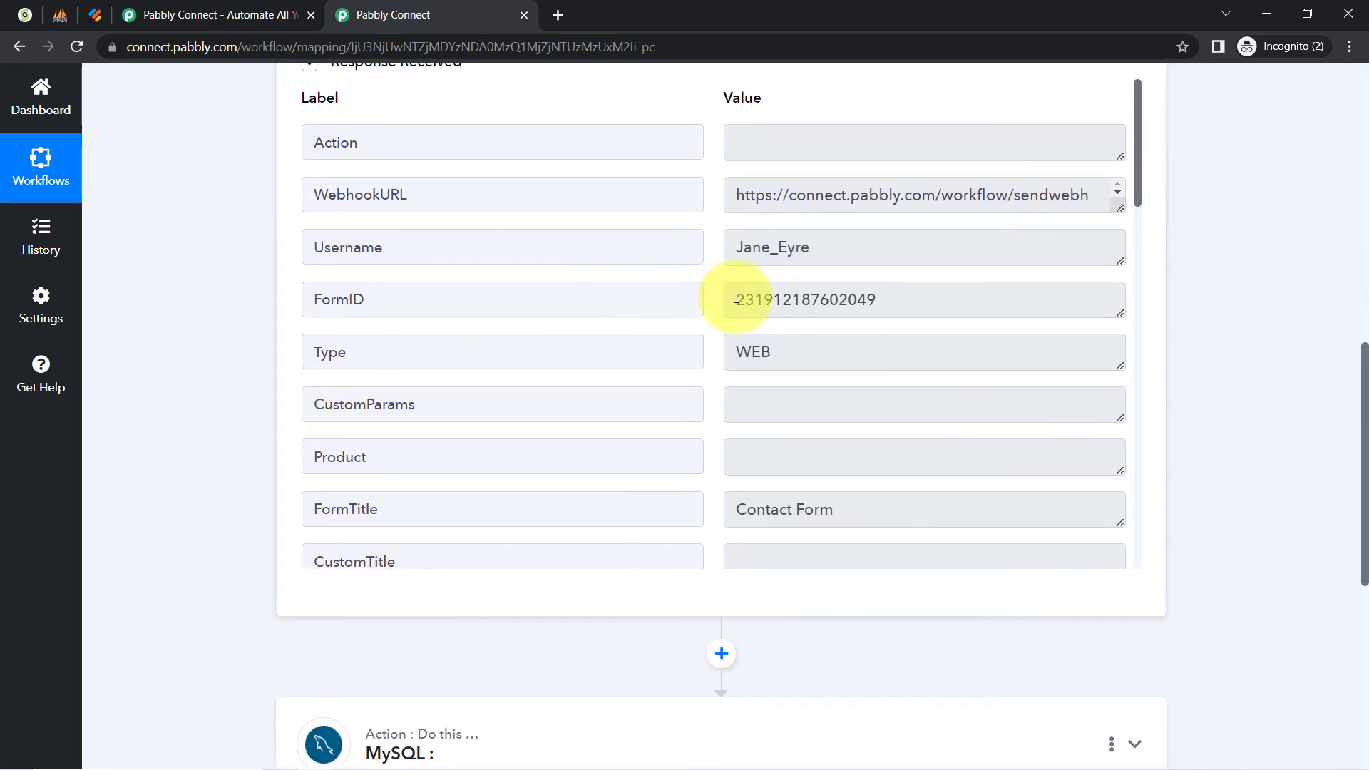
drag(1138, 188, 1137, 242)
drag(853, 275, 697, 272)
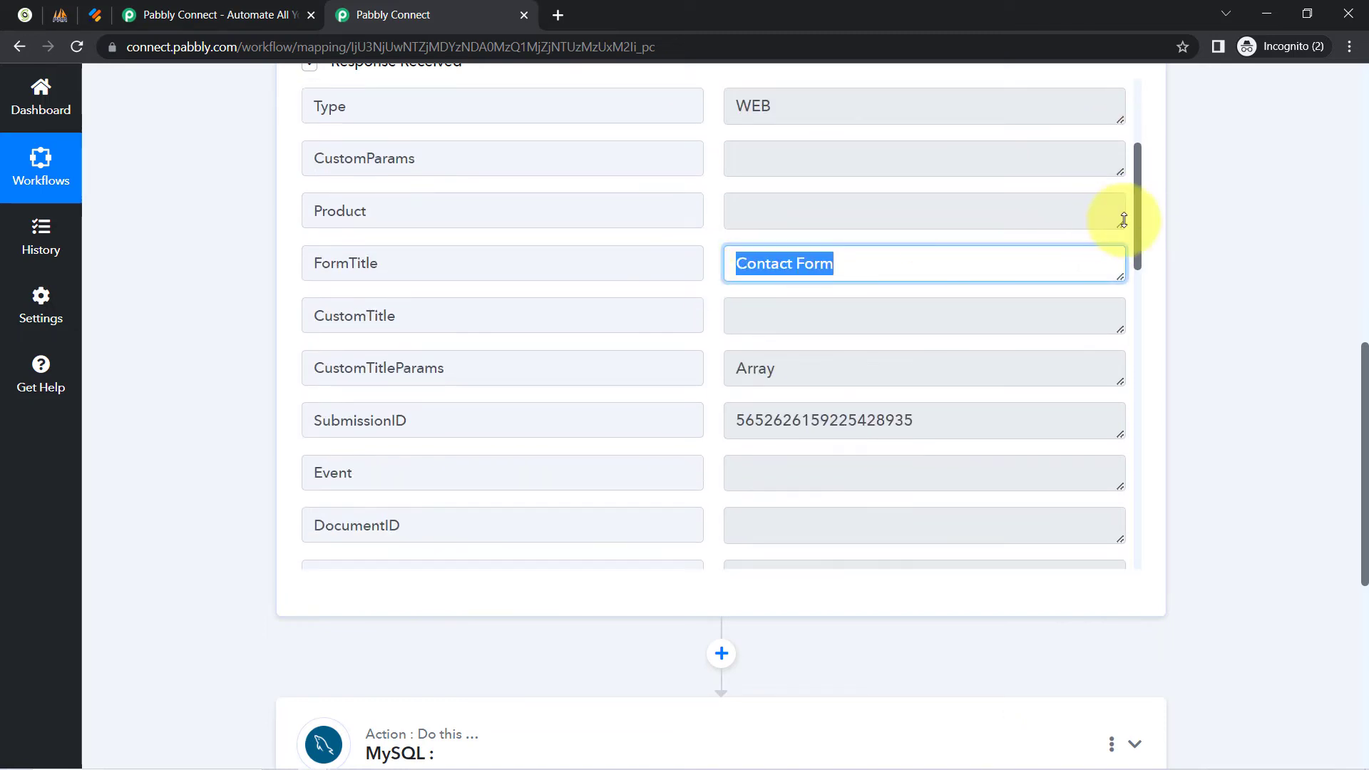
drag(1138, 213, 1136, 428)
Highlight the captured first name, last name, email, phone number and city Indore.
double_click(777, 179)
drag(756, 220, 803, 223)
click(827, 269)
drag(827, 270, 746, 271)
drag(828, 326, 763, 332)
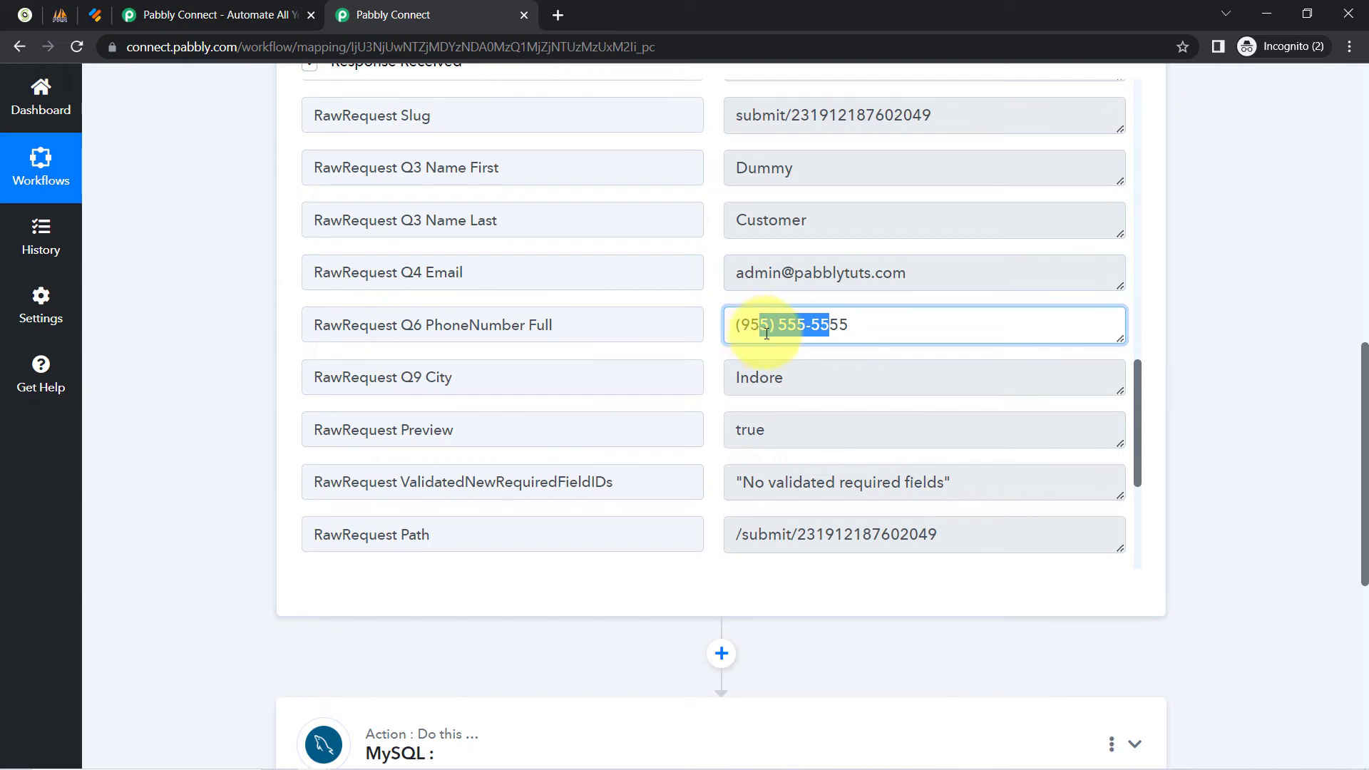
drag(787, 385, 752, 385)
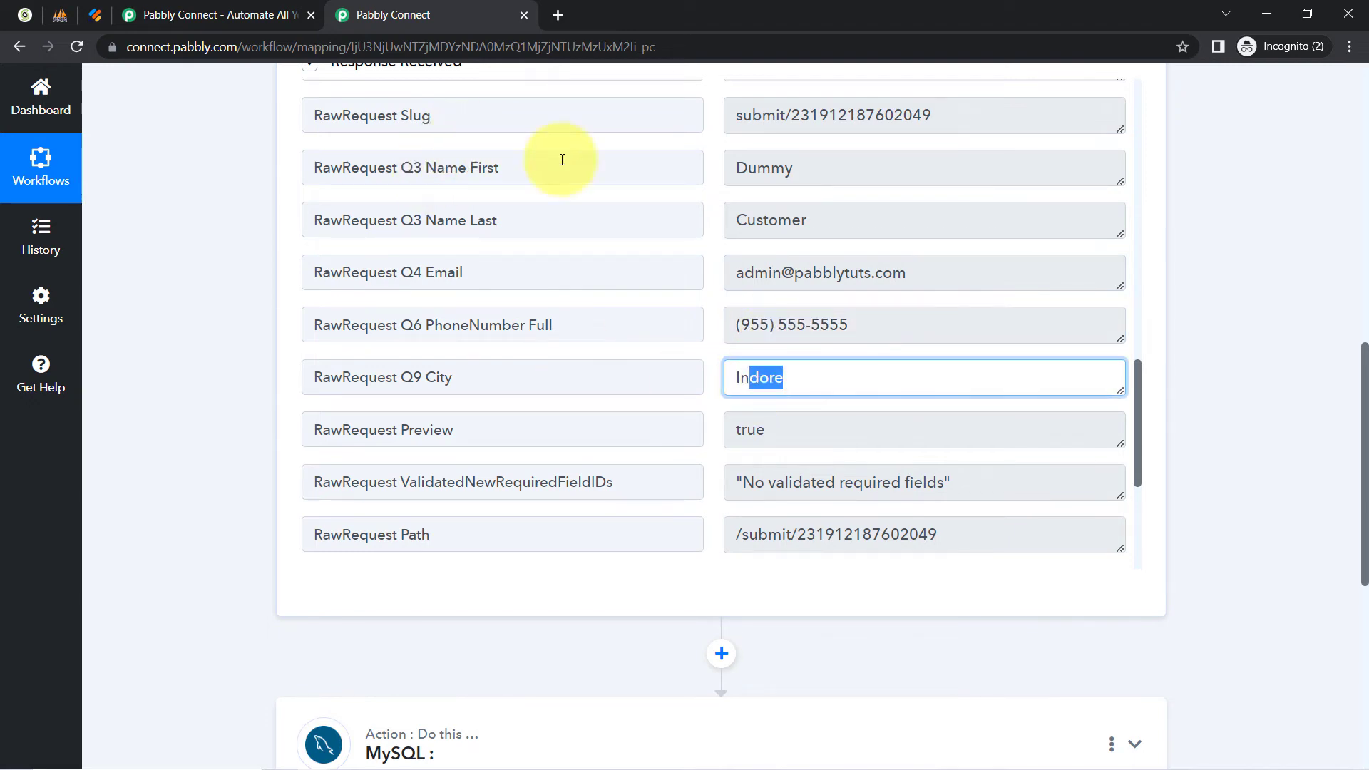
scroll(1363, 349, up, 9)
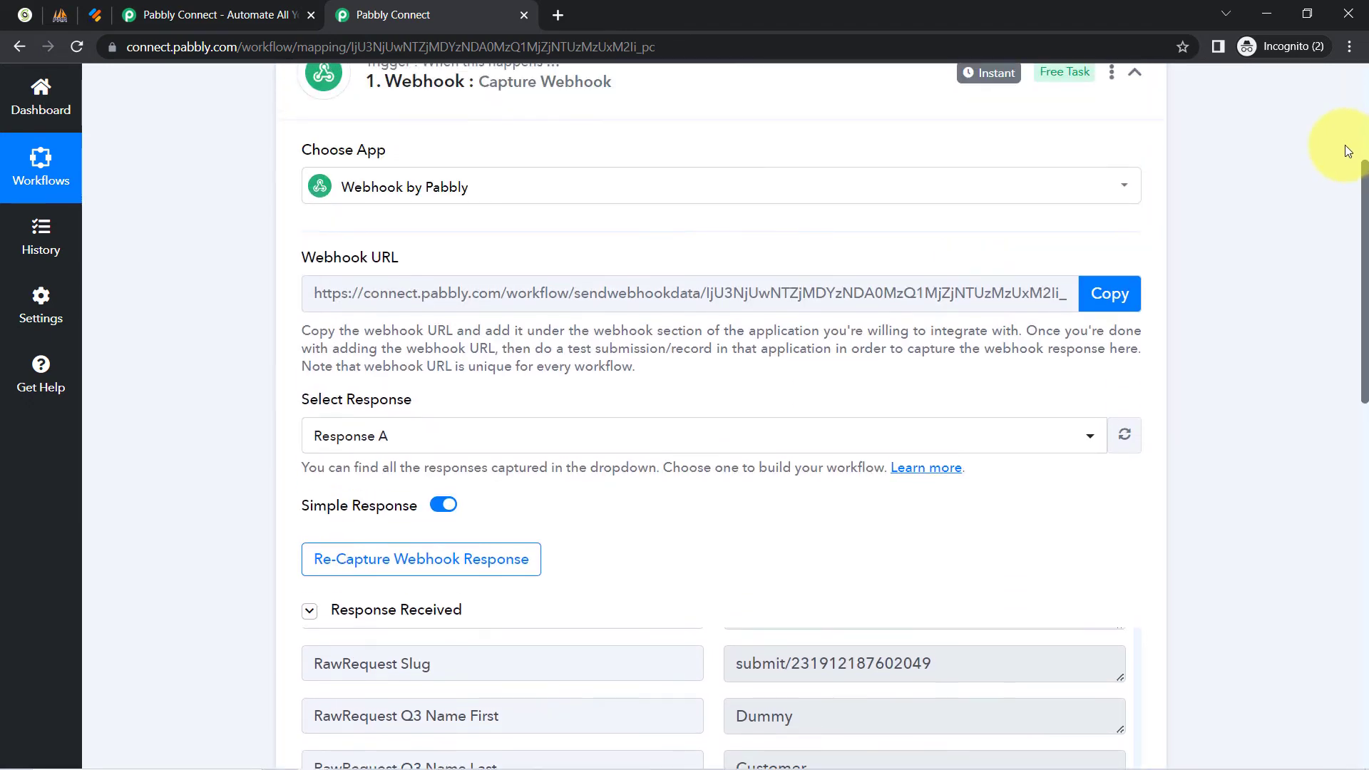
Glance back at the Jotform thank-you page, then return to the workflow setup.
scroll(1330, 131, up, 3)
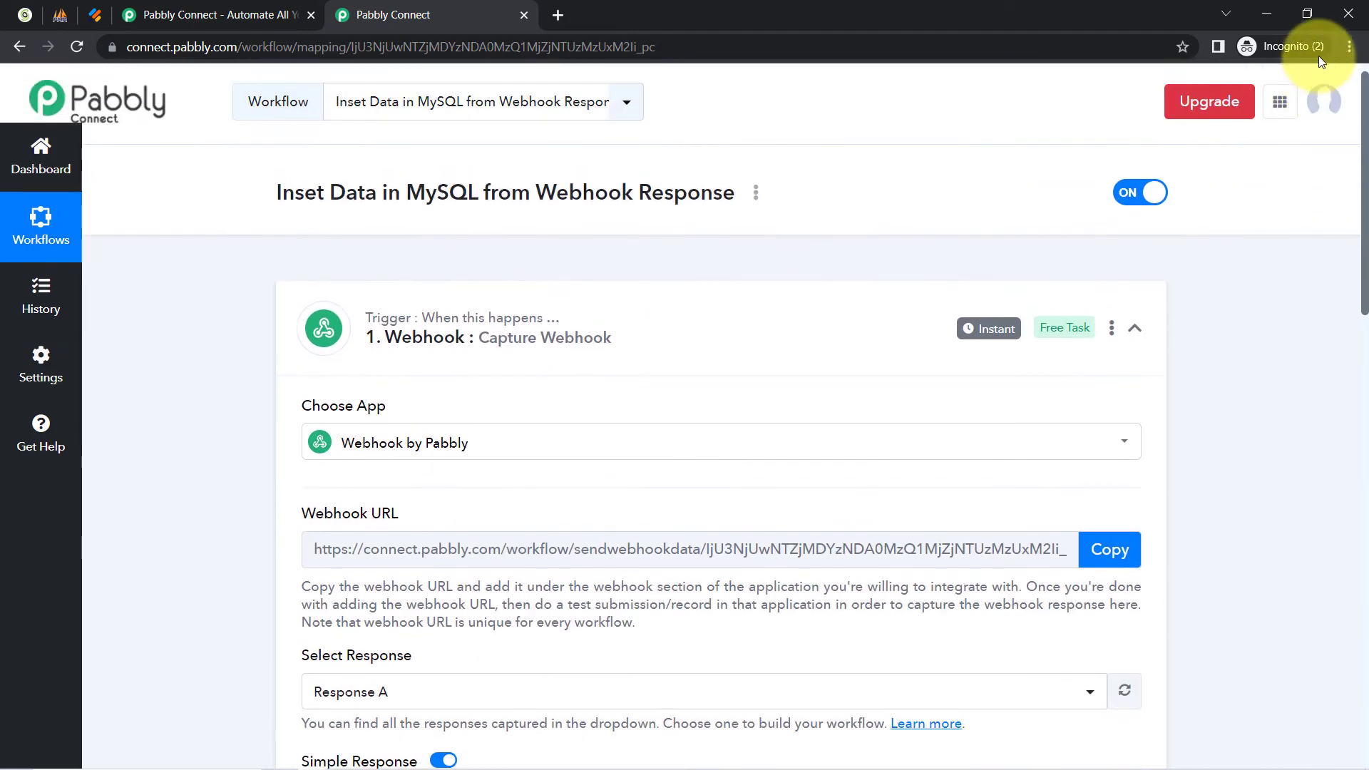
click(90, 21)
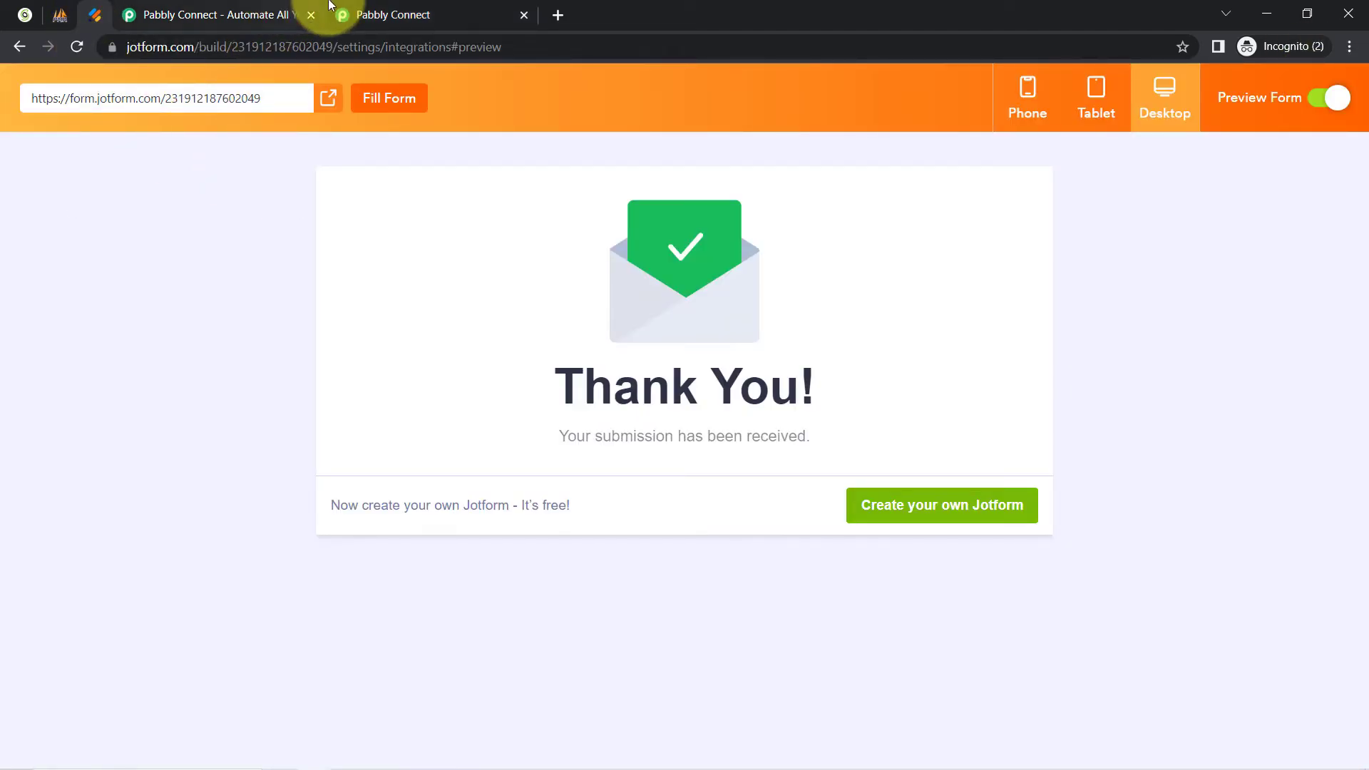
click(377, 8)
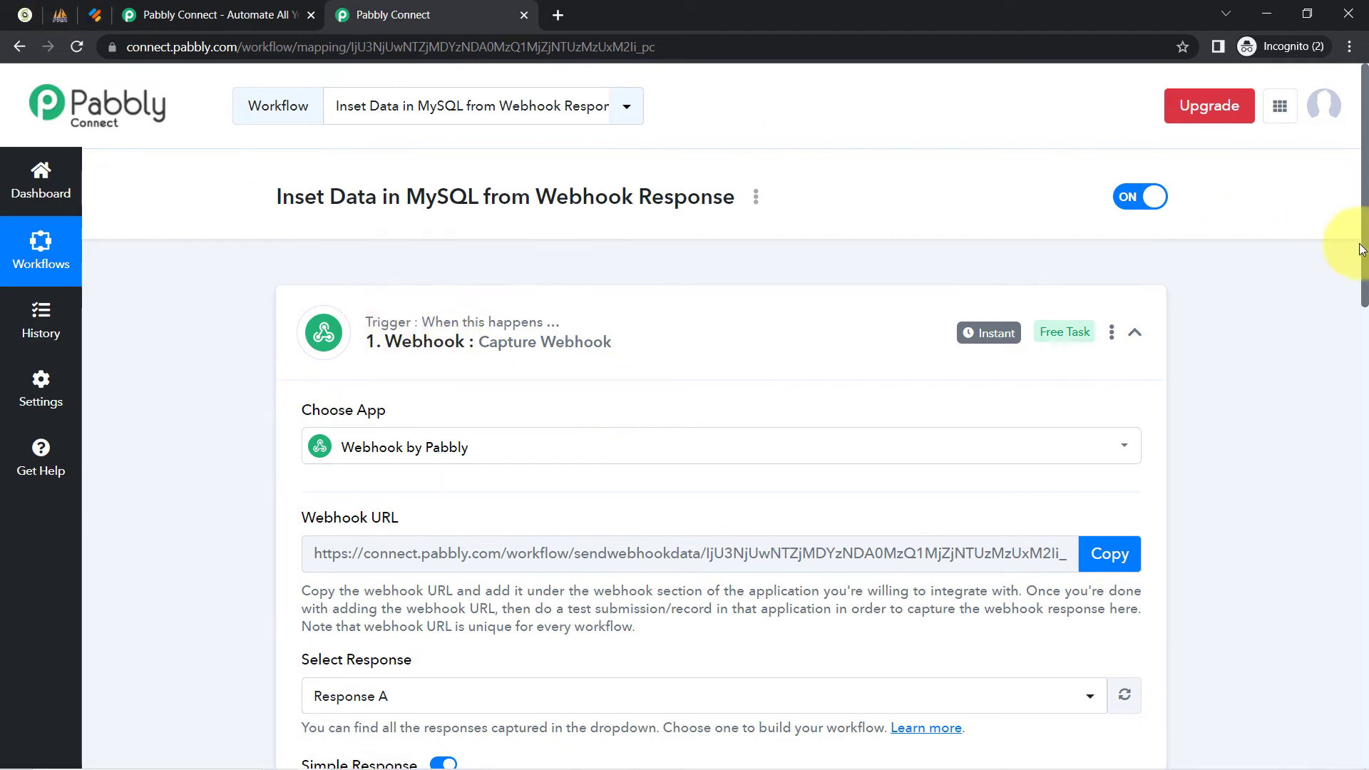
drag(1363, 247, 1329, 696)
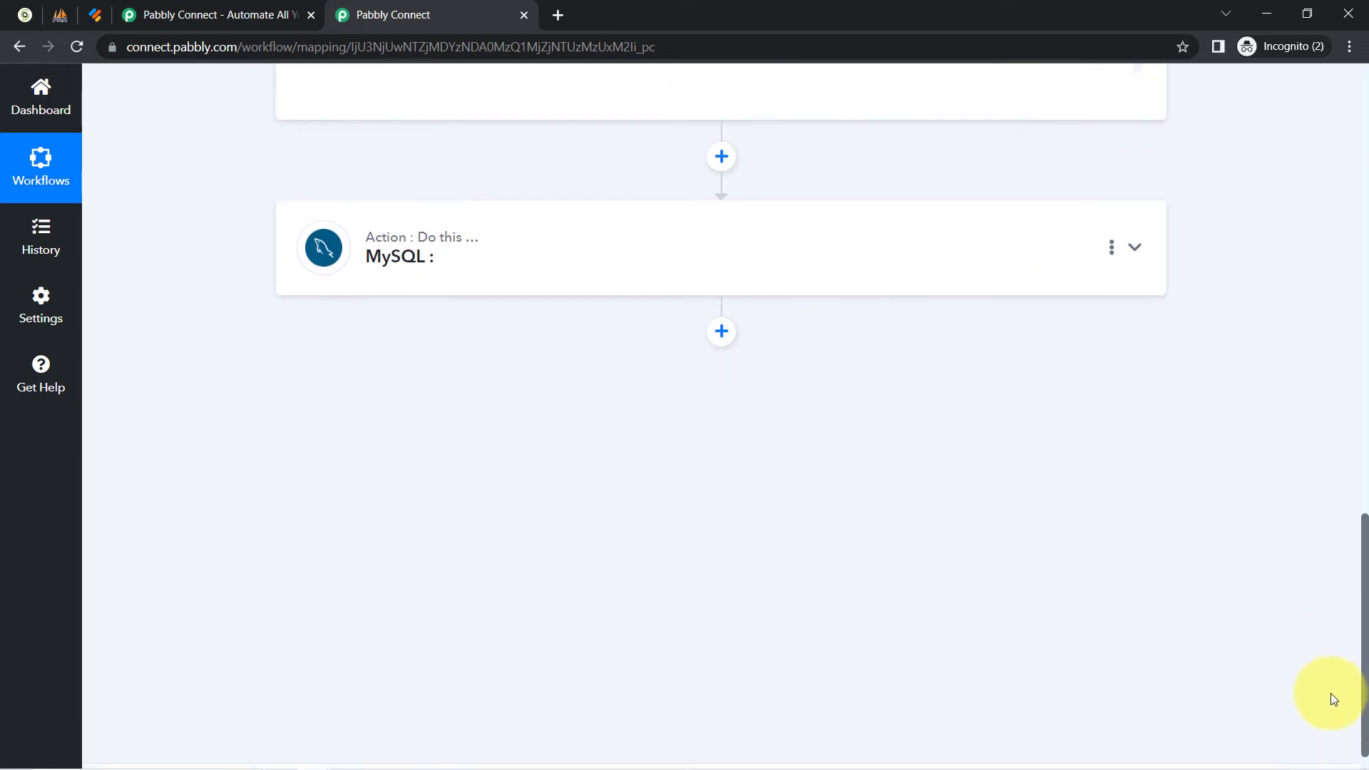
Set the MySQL action event to Insert Row and start a new MySQL connection.
click(410, 250)
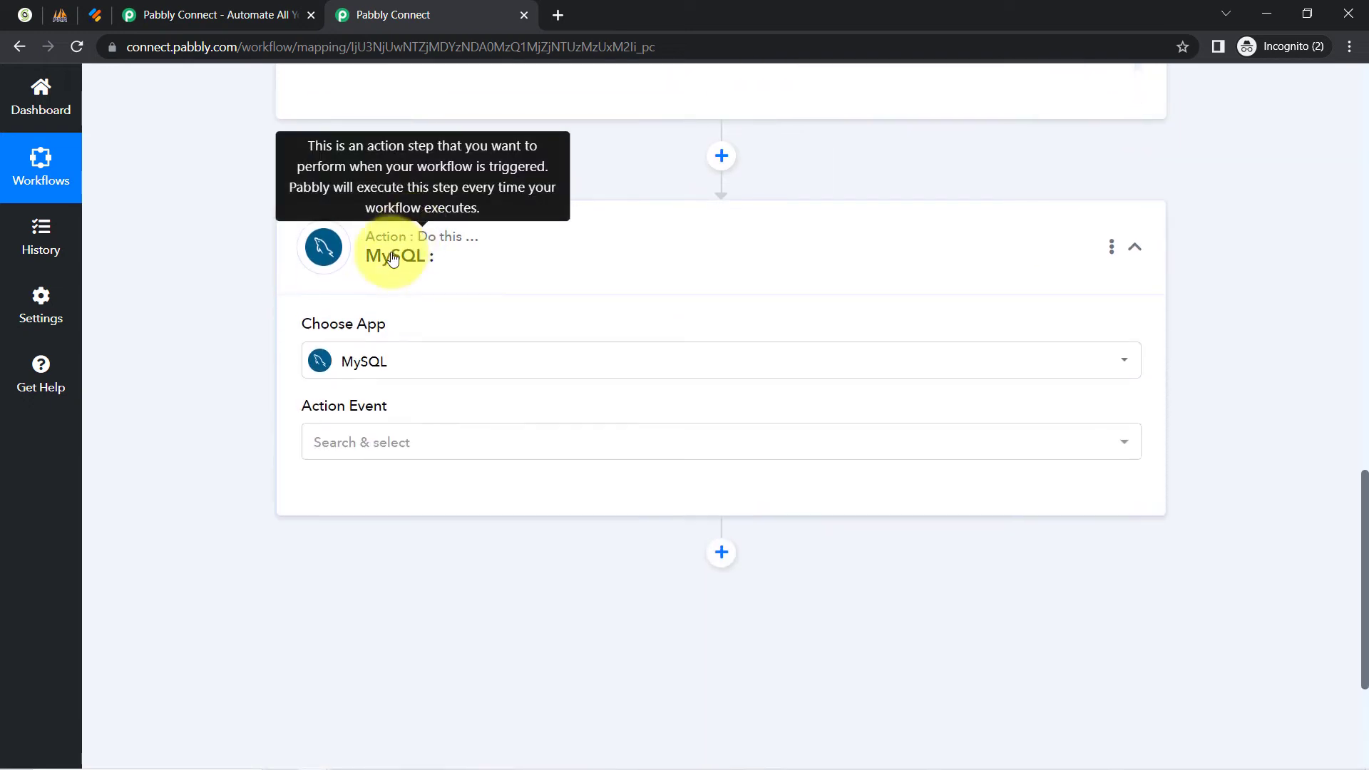
click(340, 442)
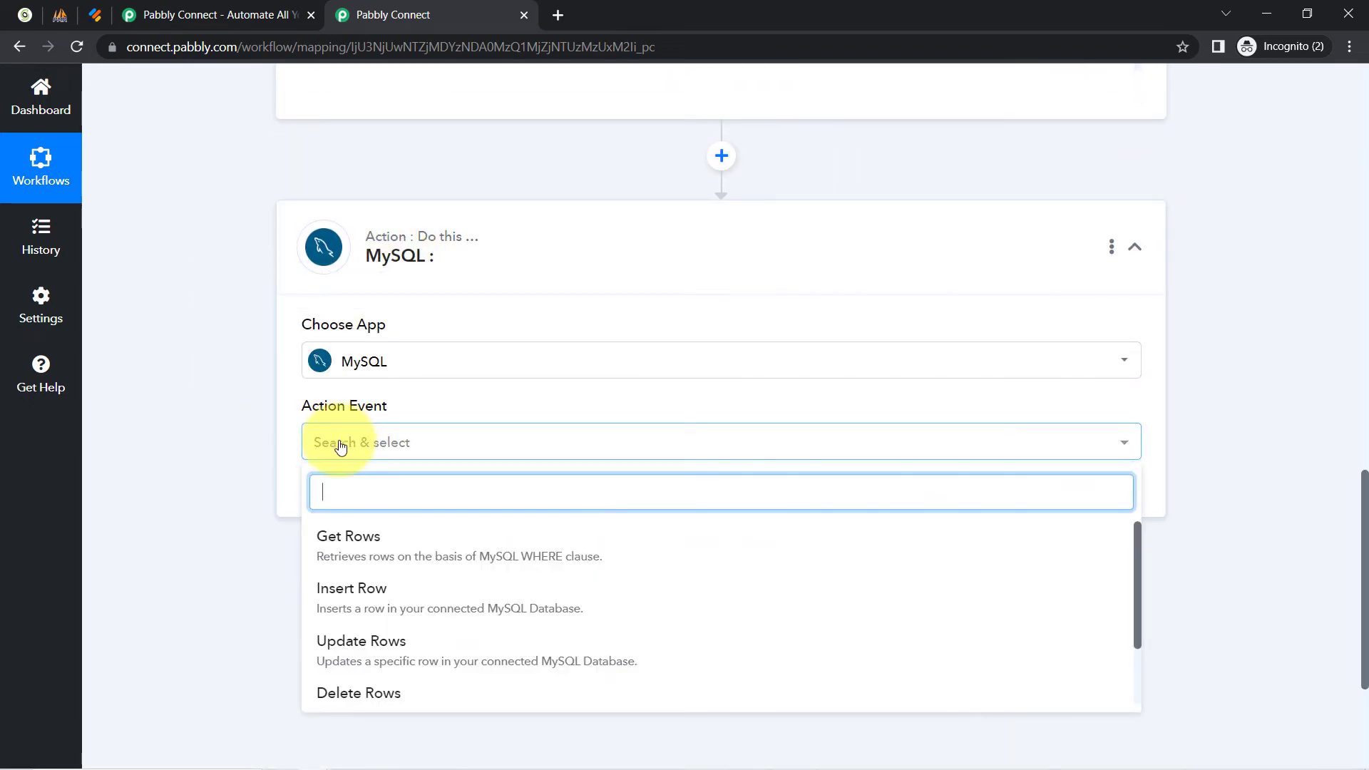
click(341, 588)
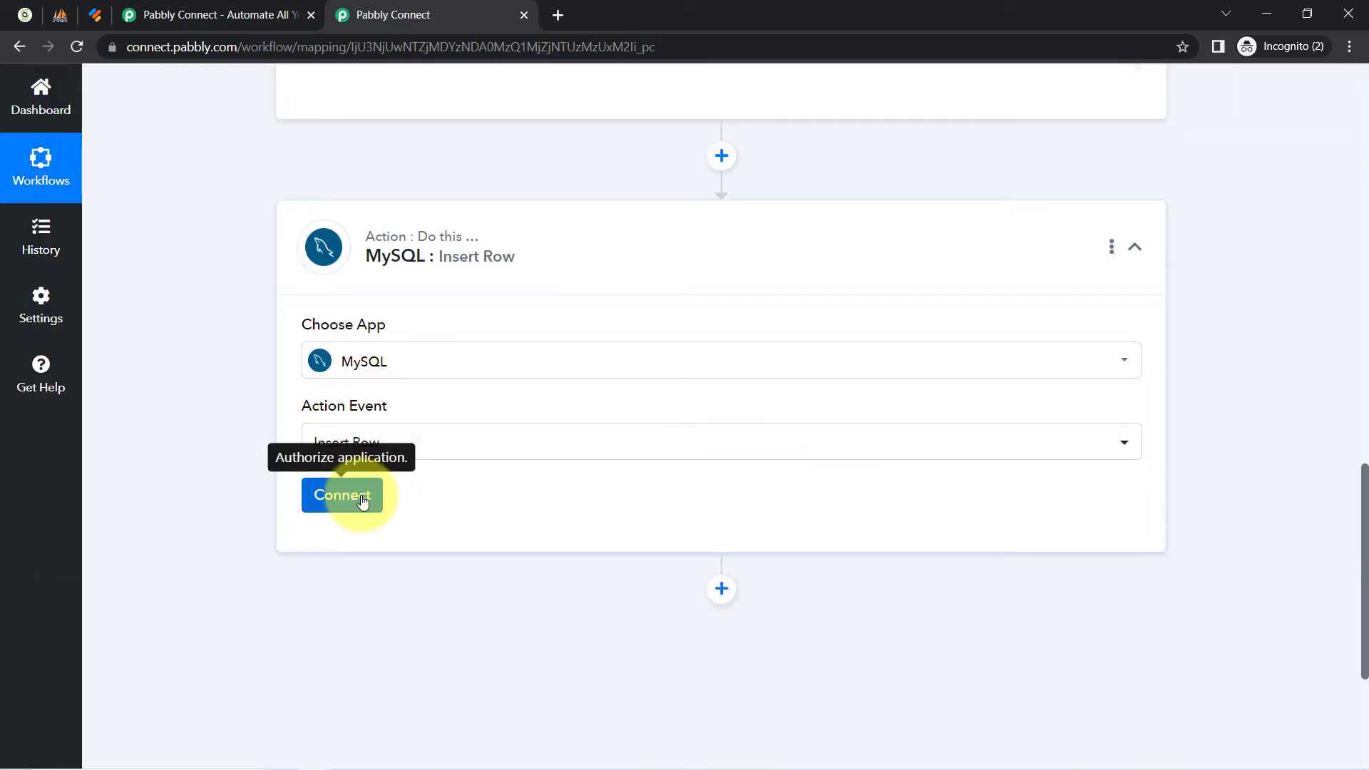
click(361, 499)
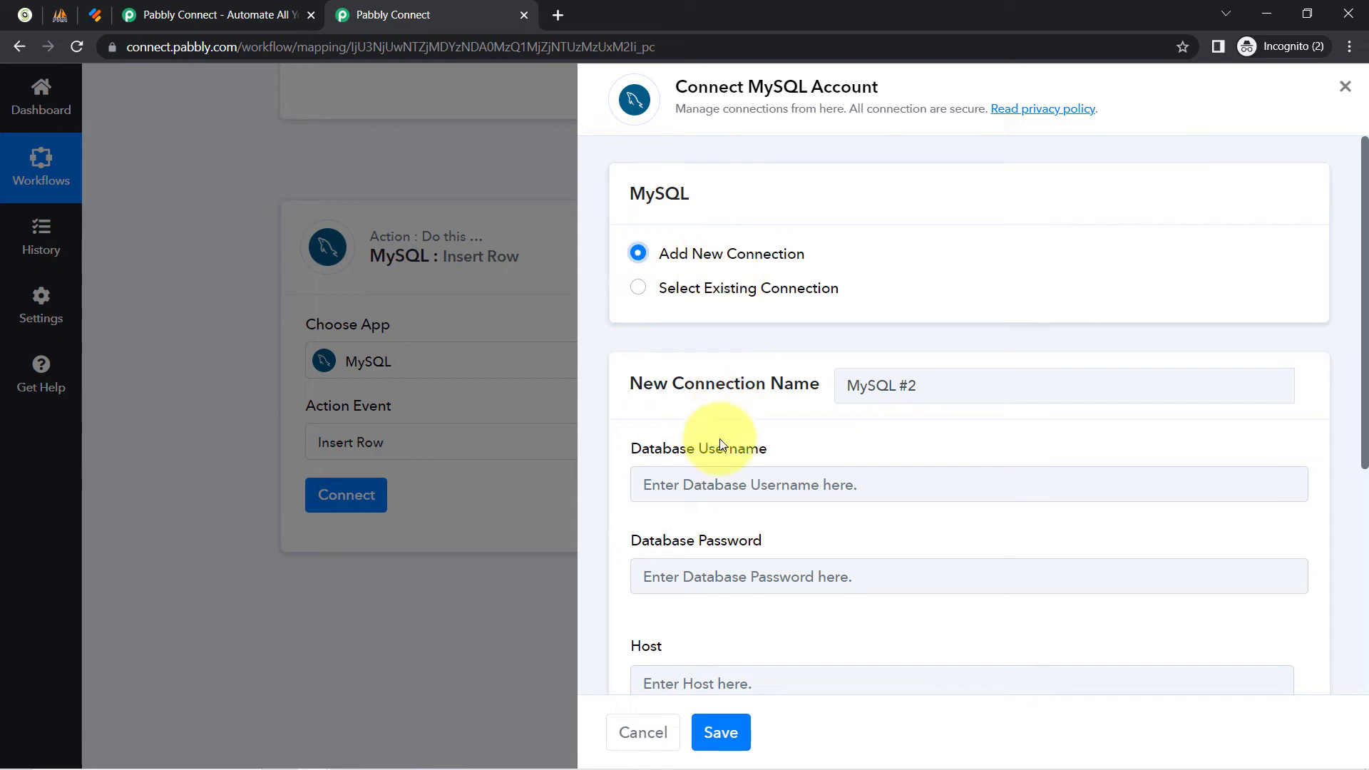
Save the MySQL #2 connection with its username, password, host, database name and port.
drag(1363, 246, 1364, 399)
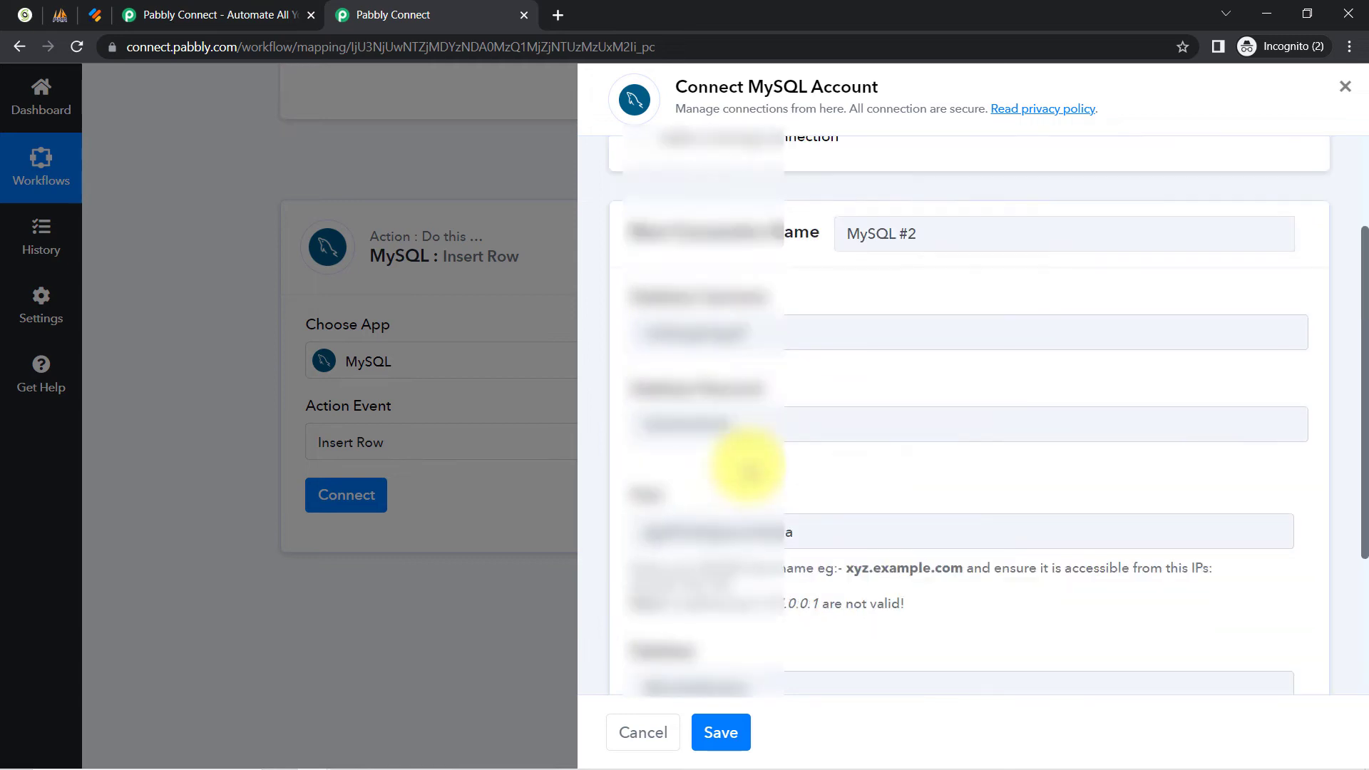
scroll(748, 464, down, 3)
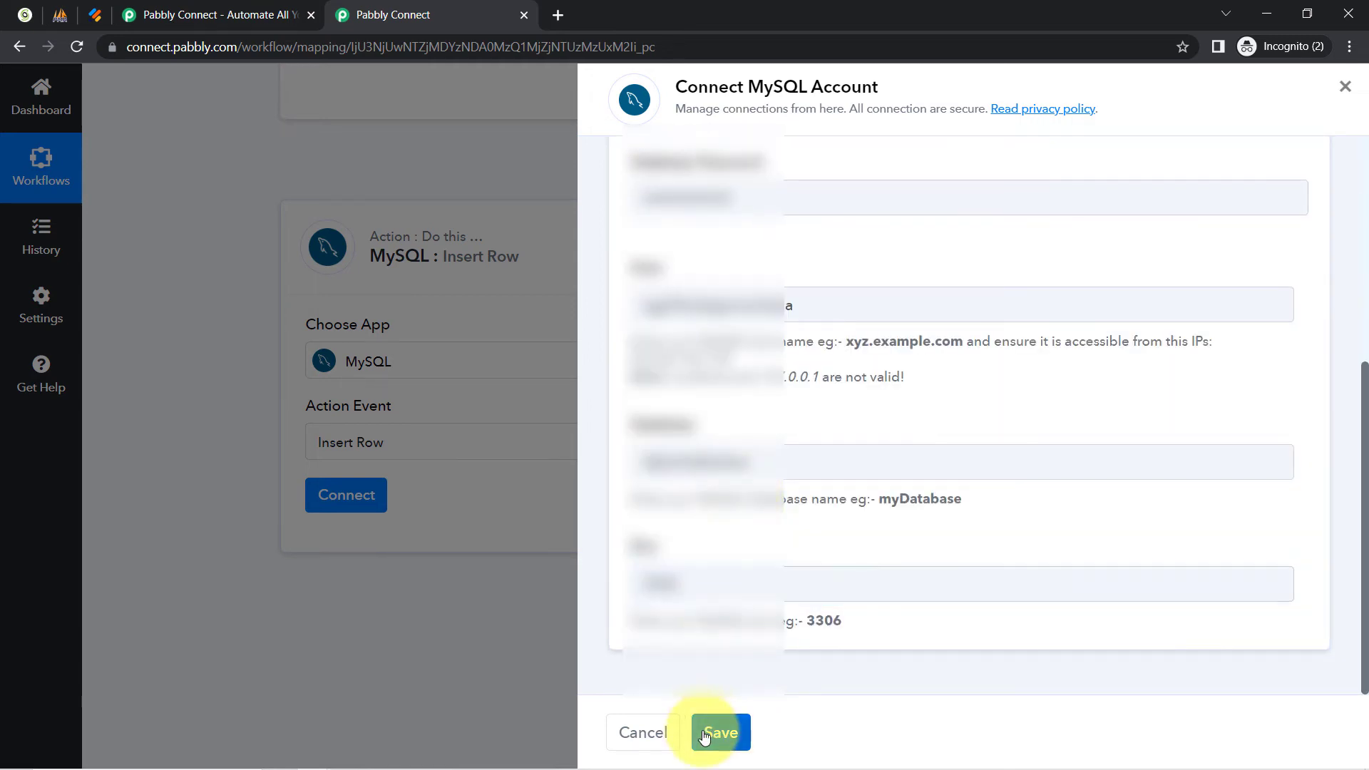
click(704, 734)
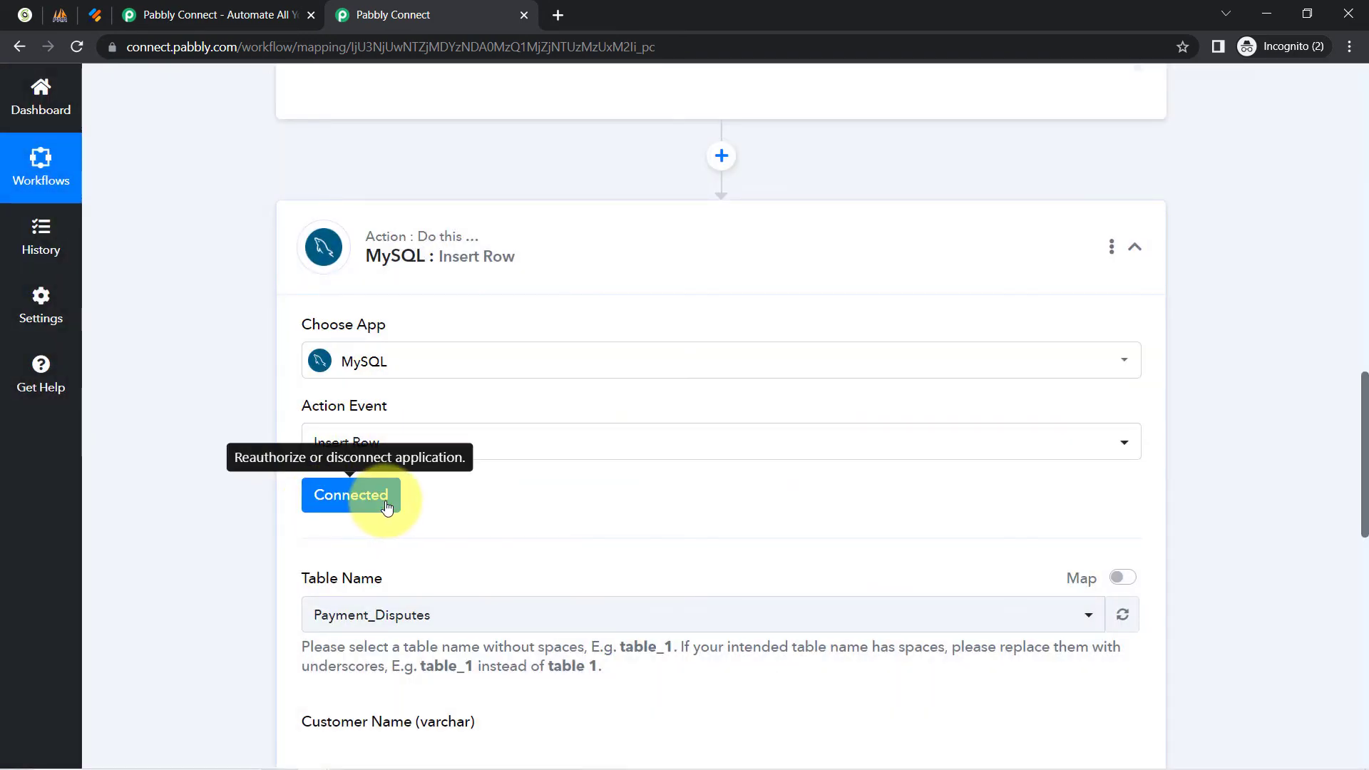
Choose new_contacts as the target table for the Insert Row step.
scroll(1365, 409, down, 5)
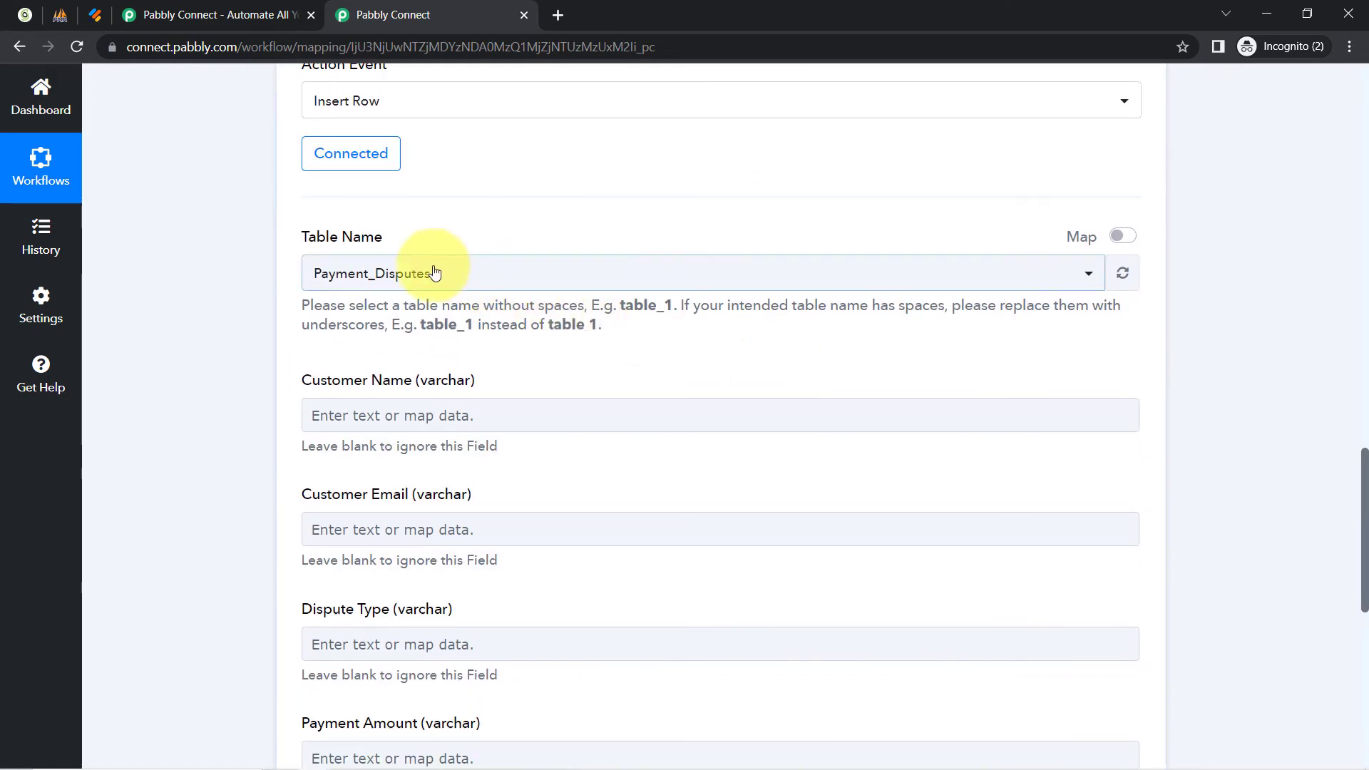
click(410, 273)
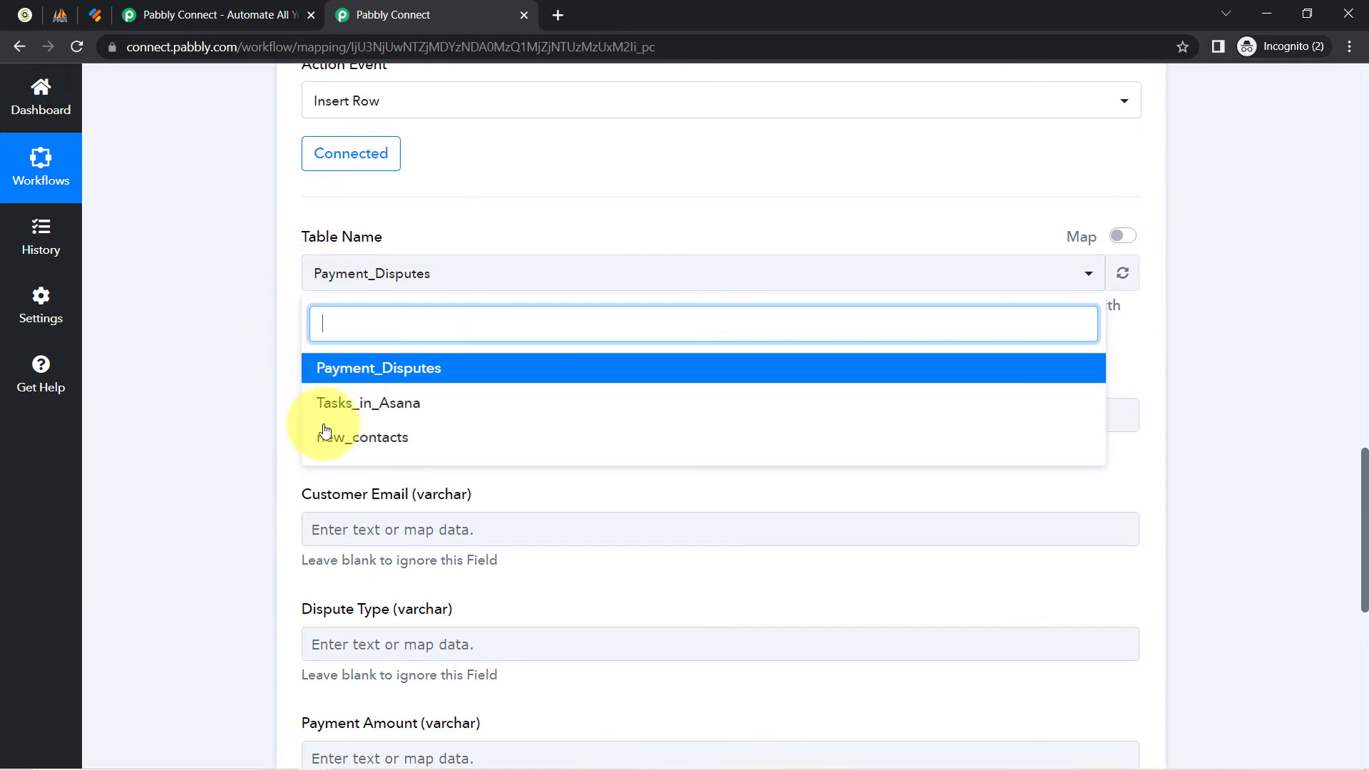
click(368, 441)
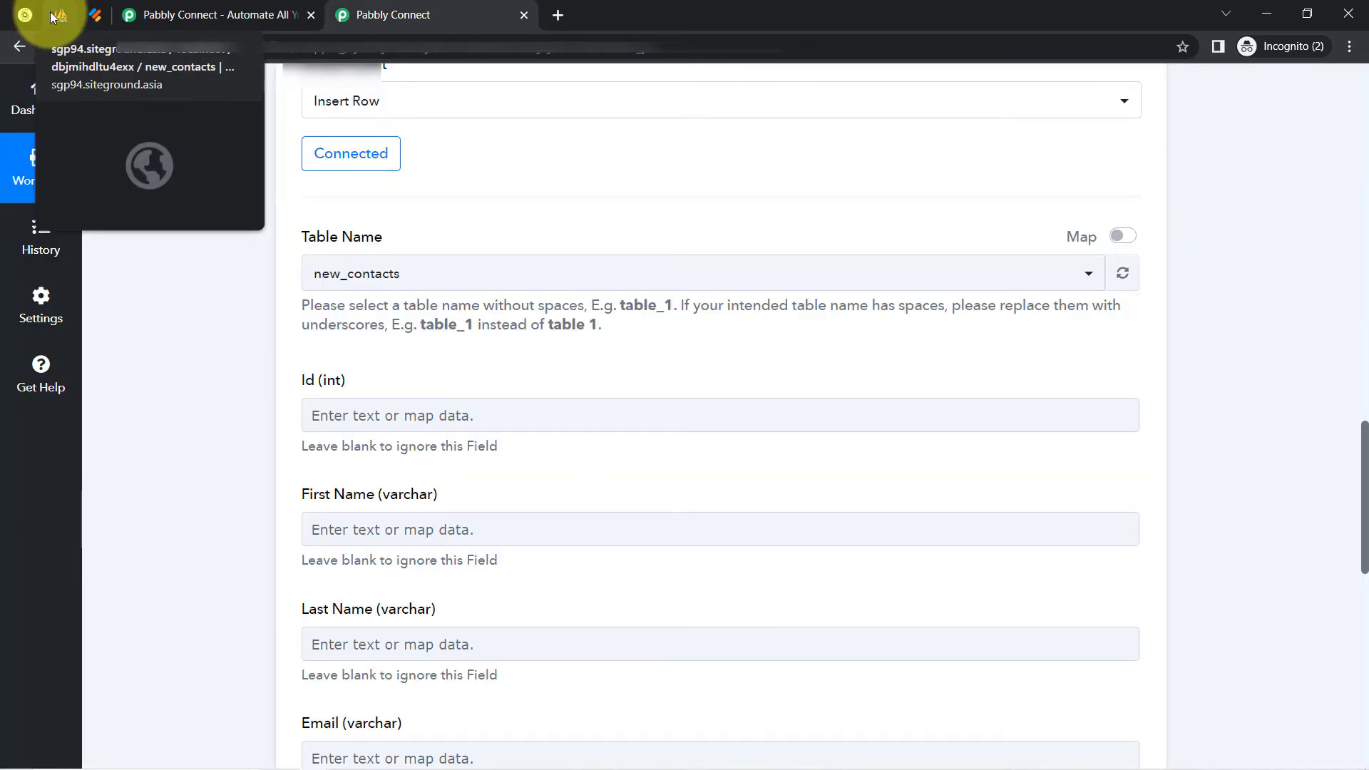
Compare the six mapped fields against the new_contacts columns in phpMyAdmin.
click(54, 16)
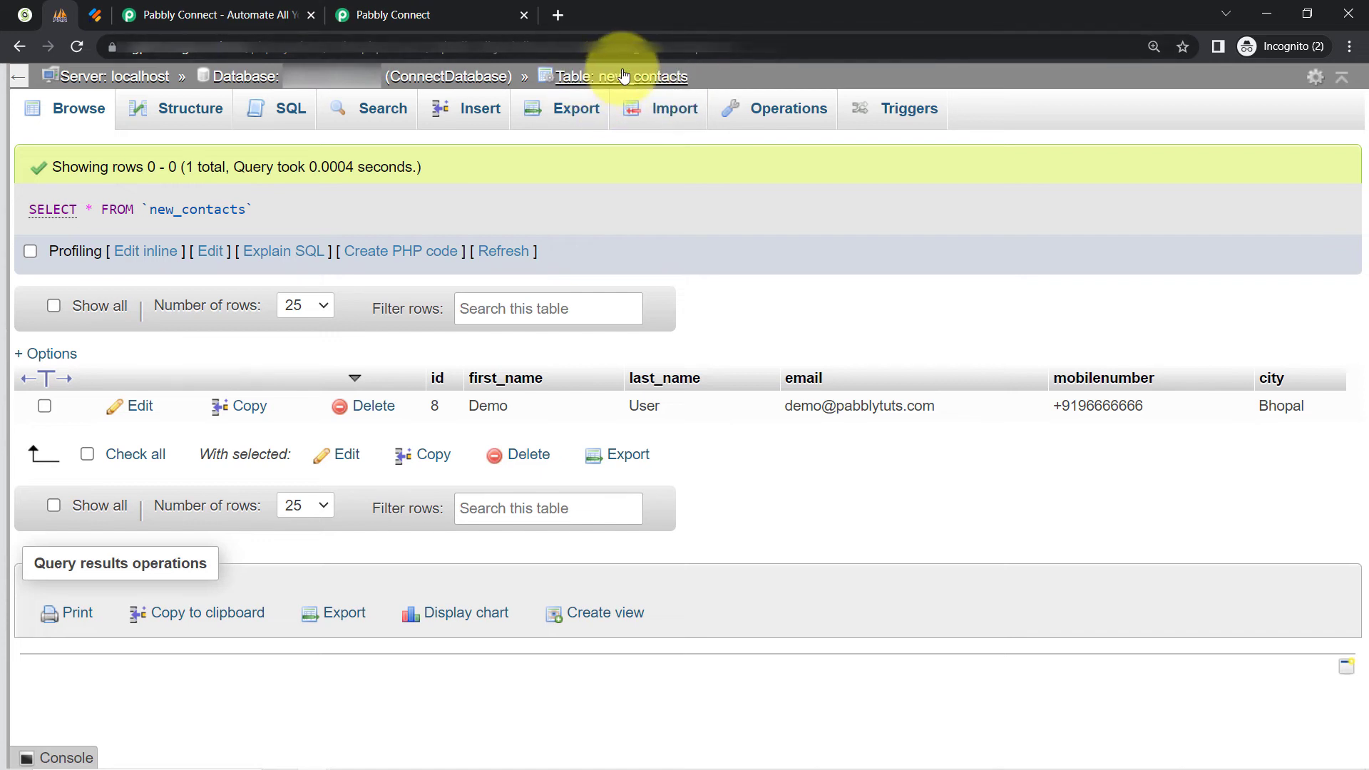
click(456, 15)
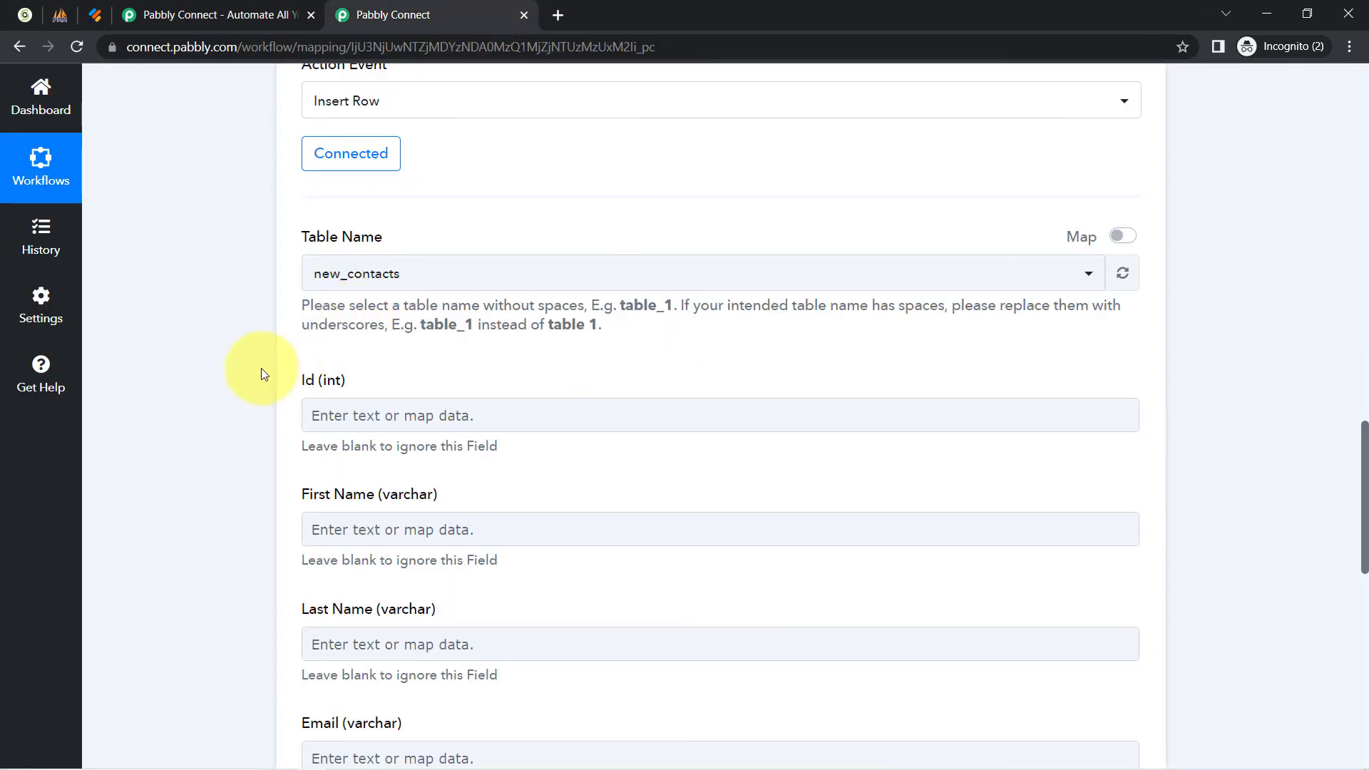
drag(1365, 458, 1363, 514)
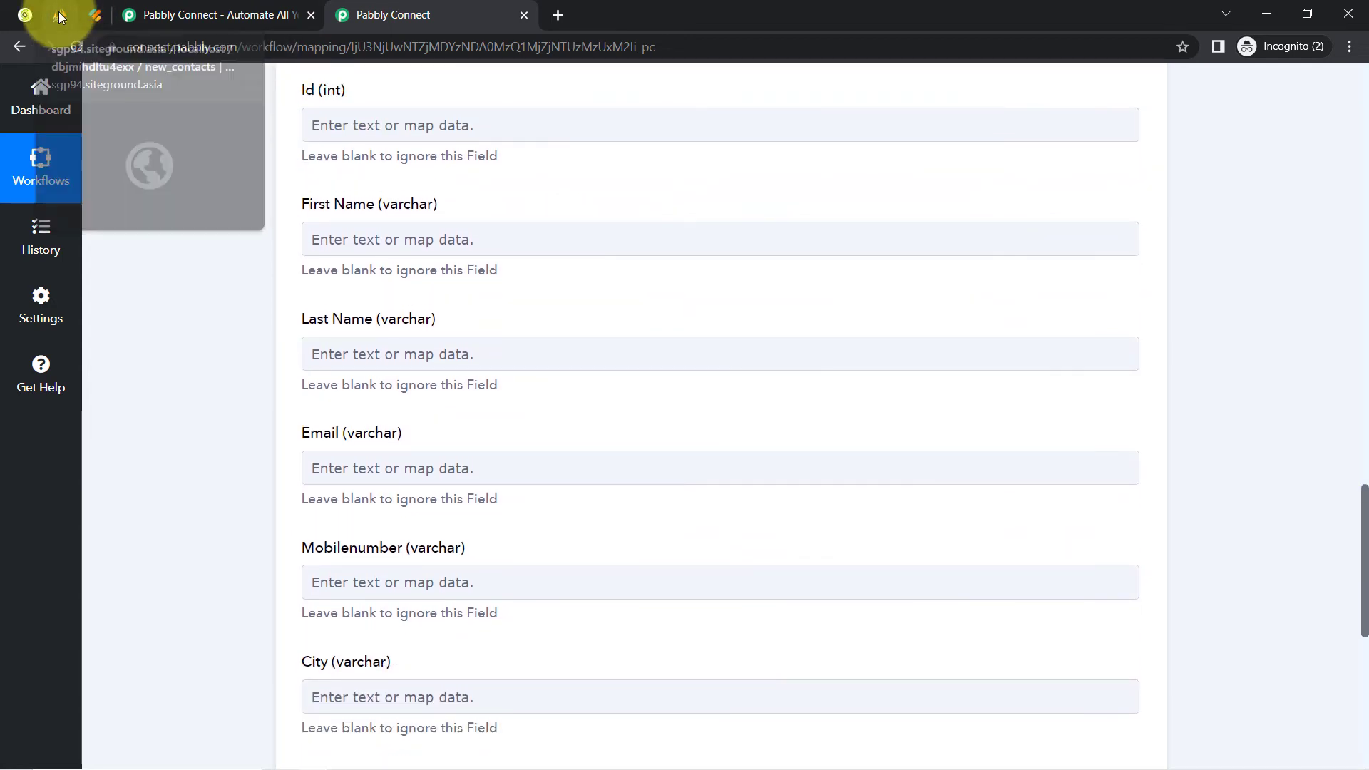
click(59, 13)
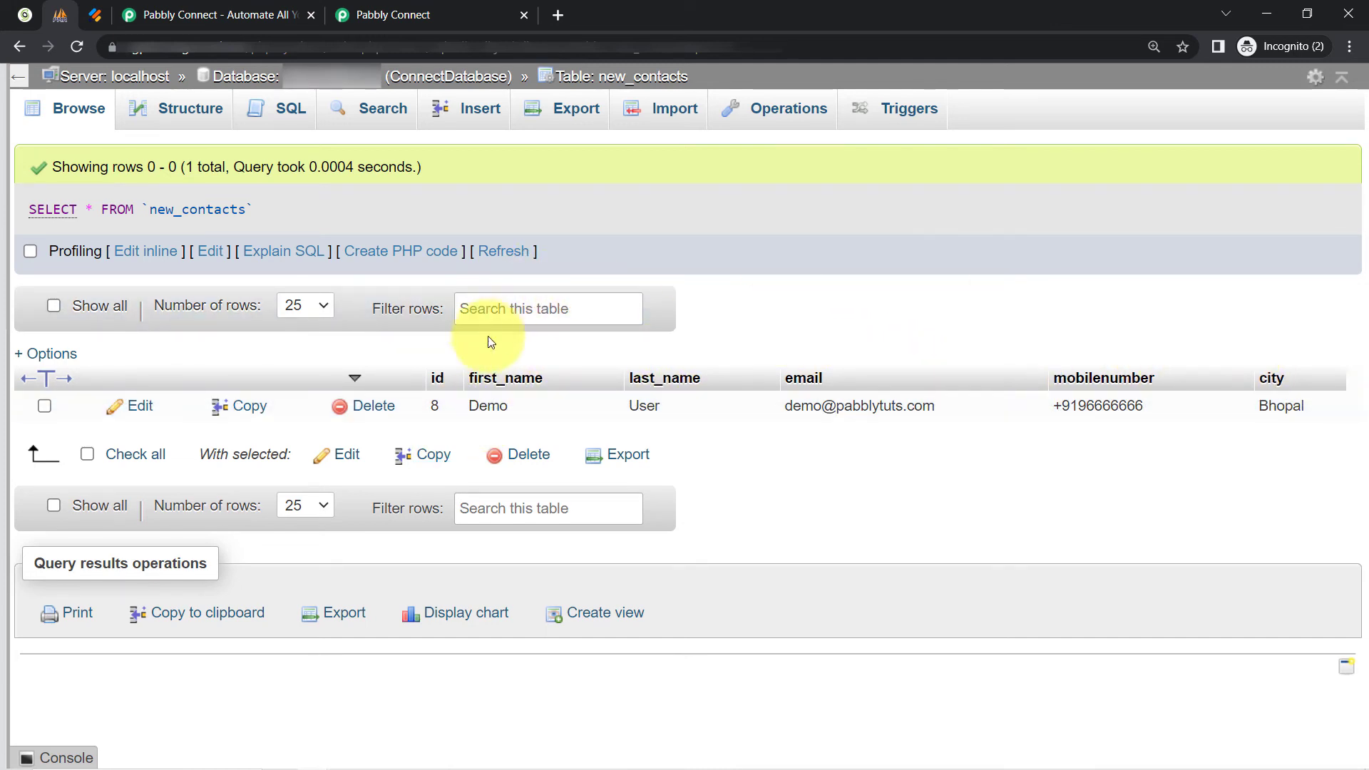
click(371, 8)
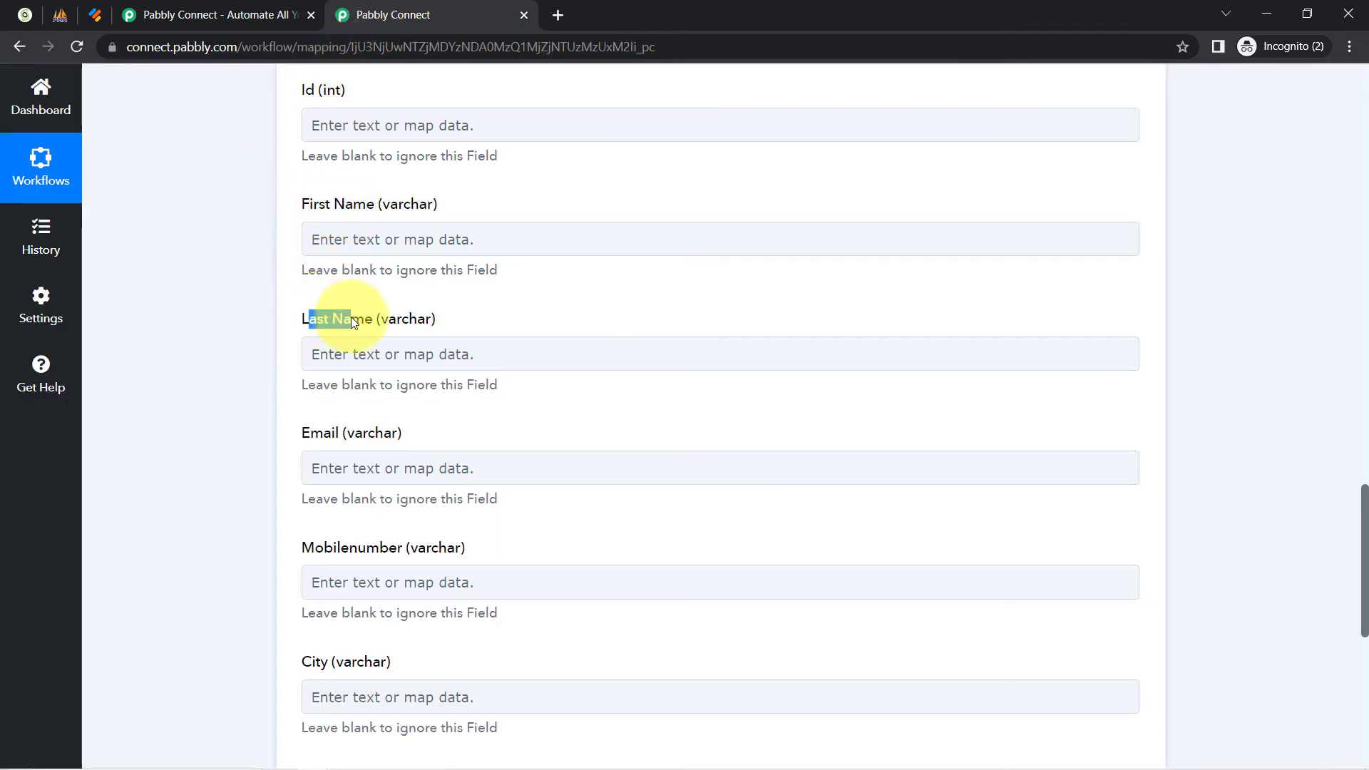
scroll(271, 365, up, 6)
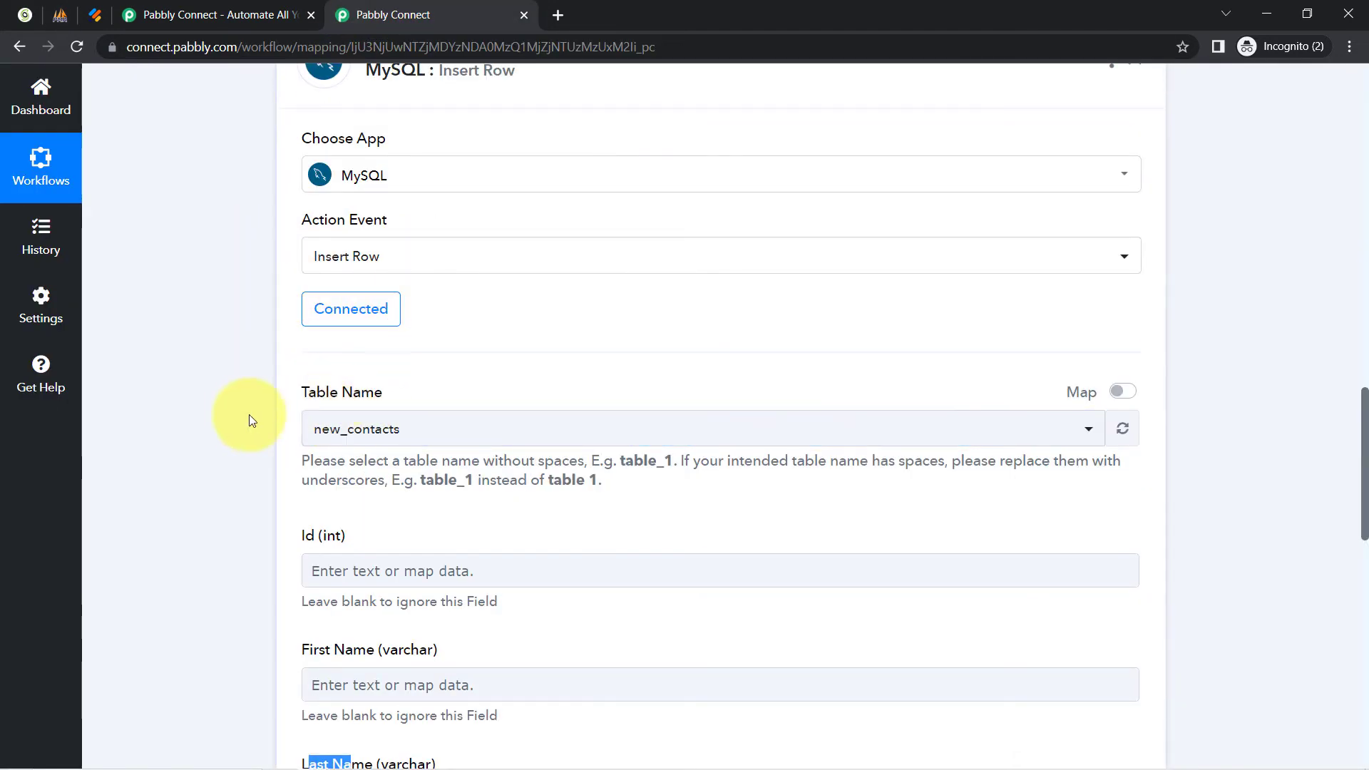
scroll(245, 414, down, 4)
scroll(244, 414, up, 1)
scroll(246, 427, down, 1)
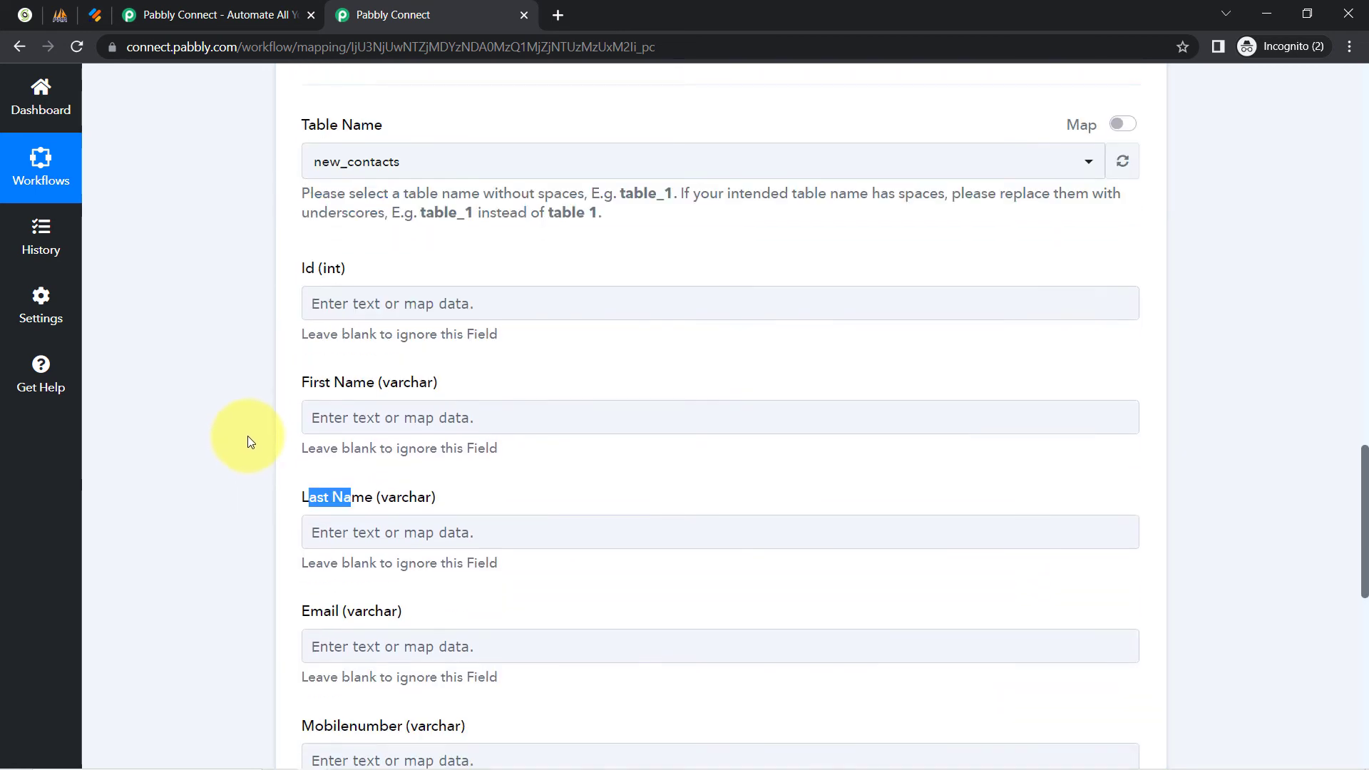
scroll(246, 421, down, 1)
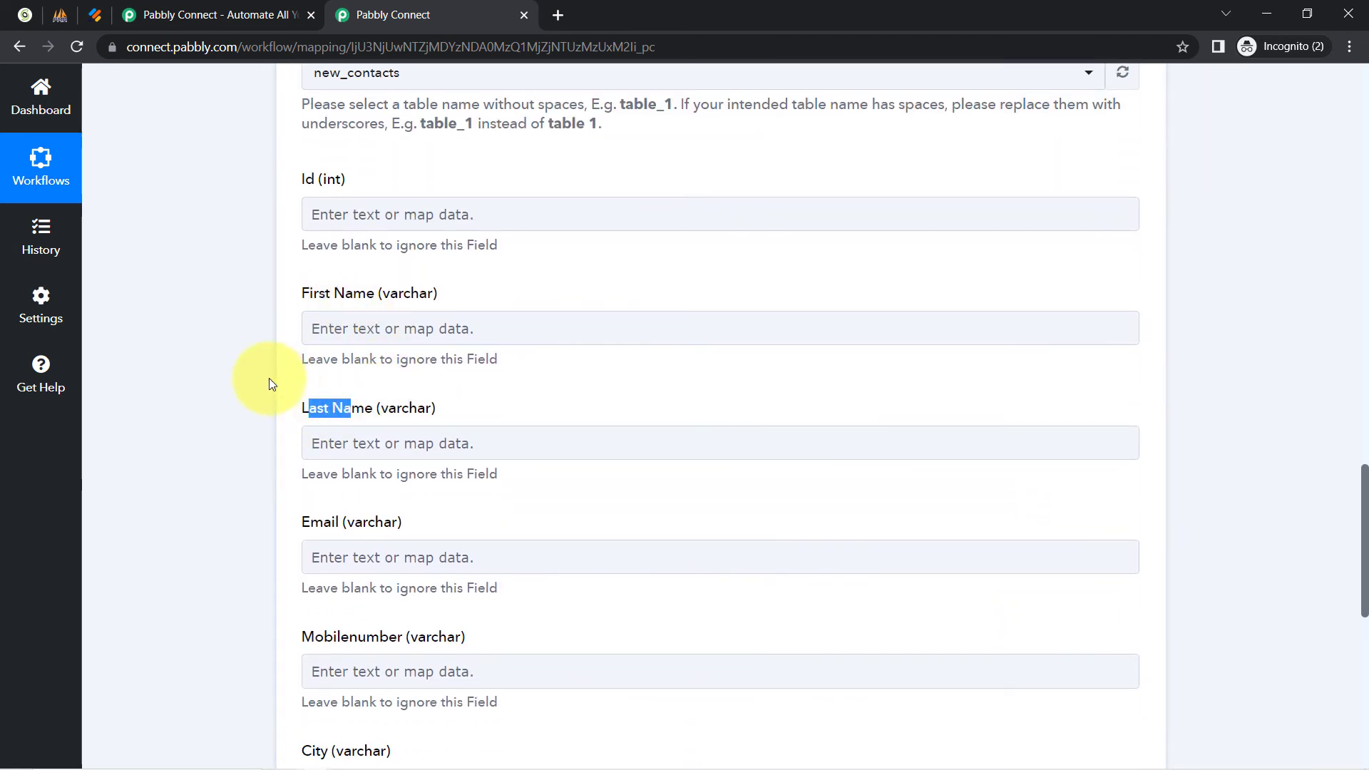
click(268, 380)
drag(1365, 576, 1312, 337)
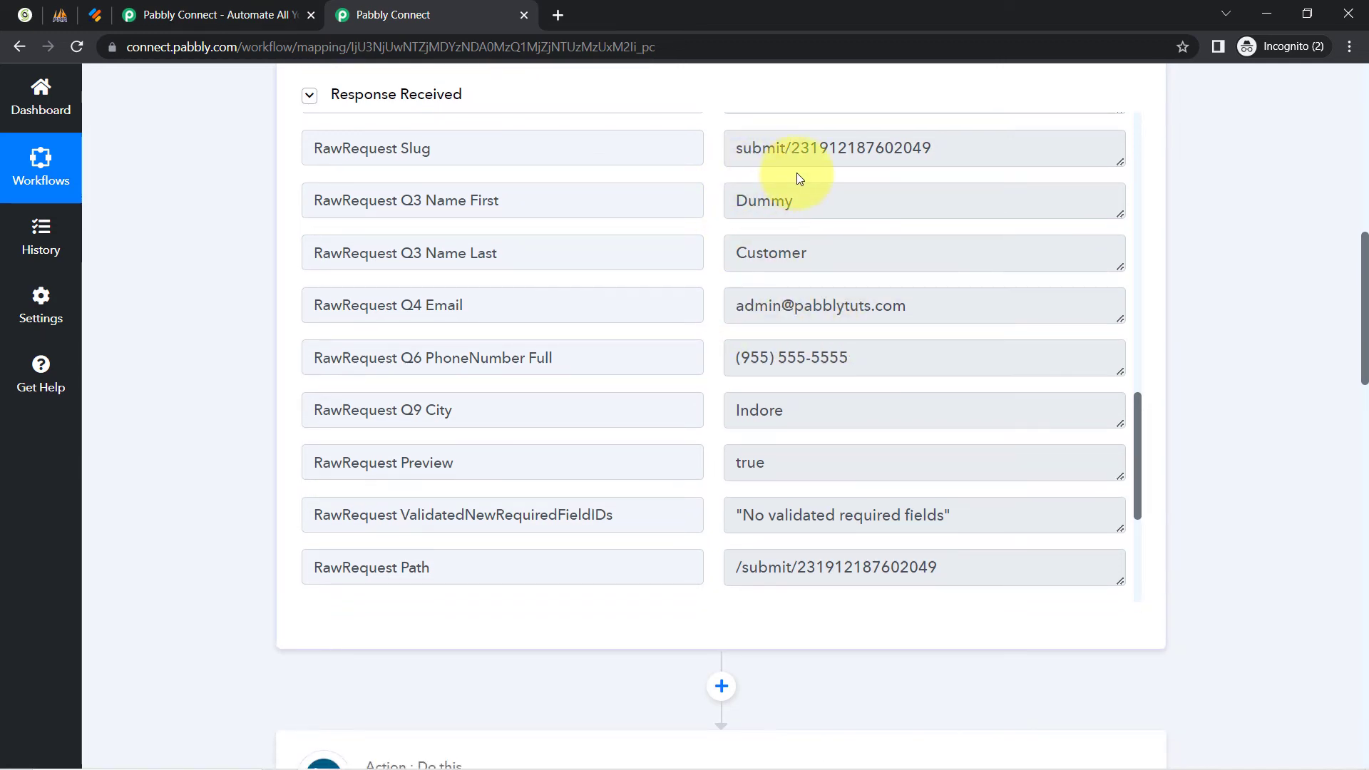
drag(797, 211, 709, 256)
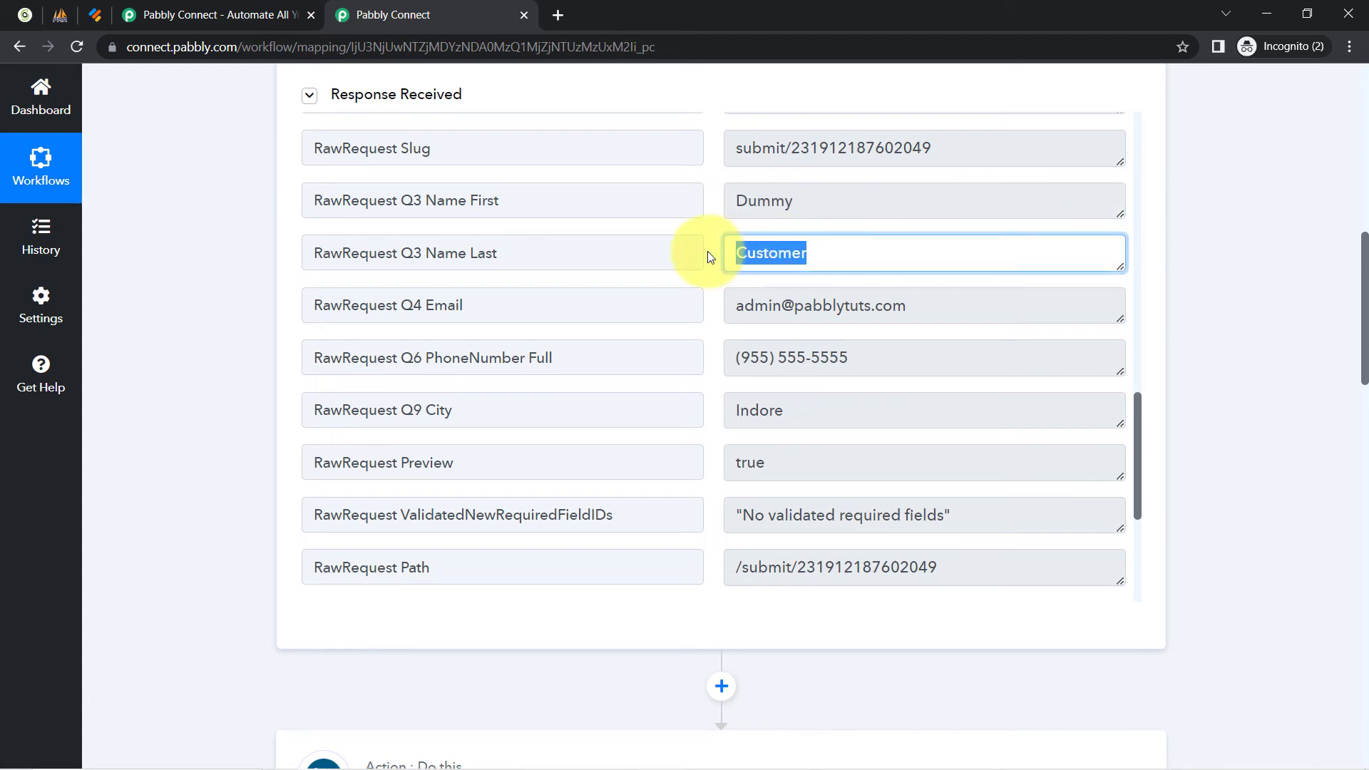
drag(1363, 274, 1354, 537)
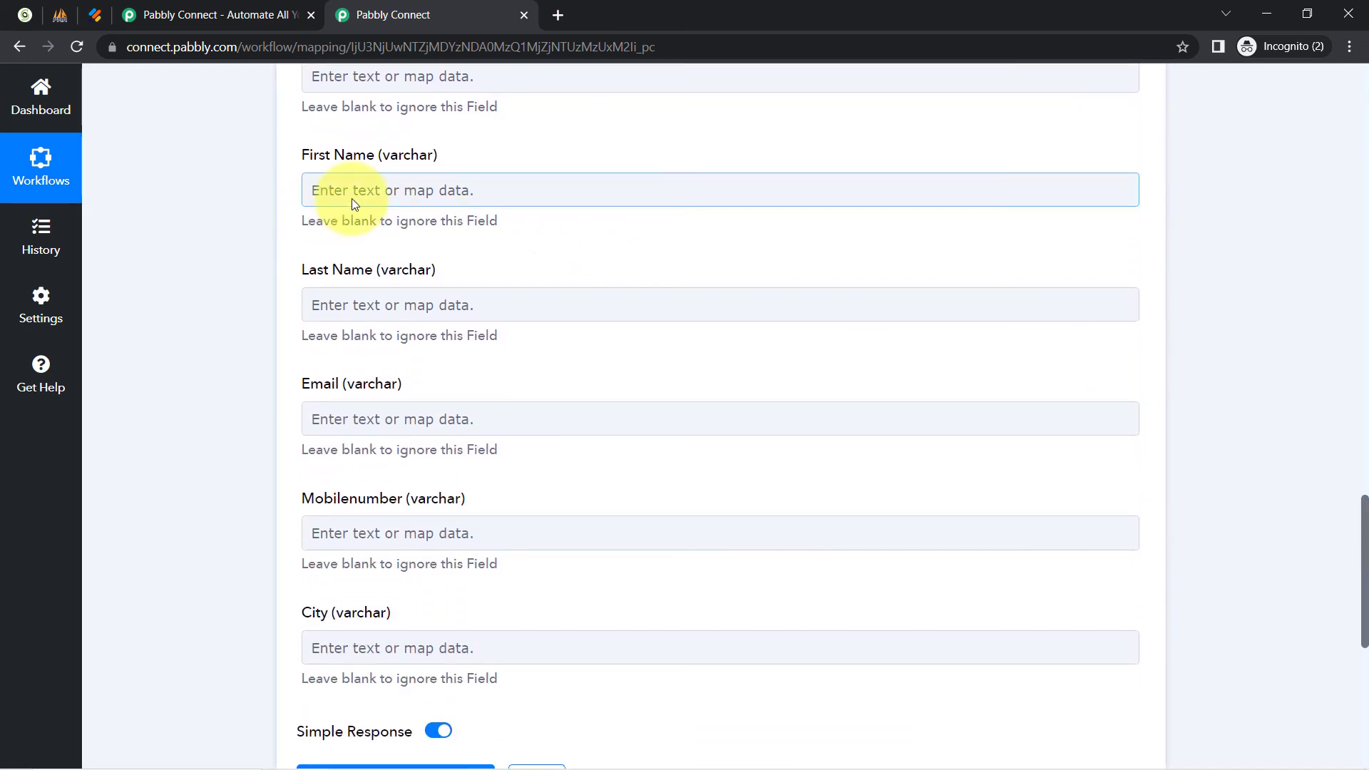
Map the webhook's Dummy first name into First Name and Customer into Last Name.
click(352, 200)
click(410, 335)
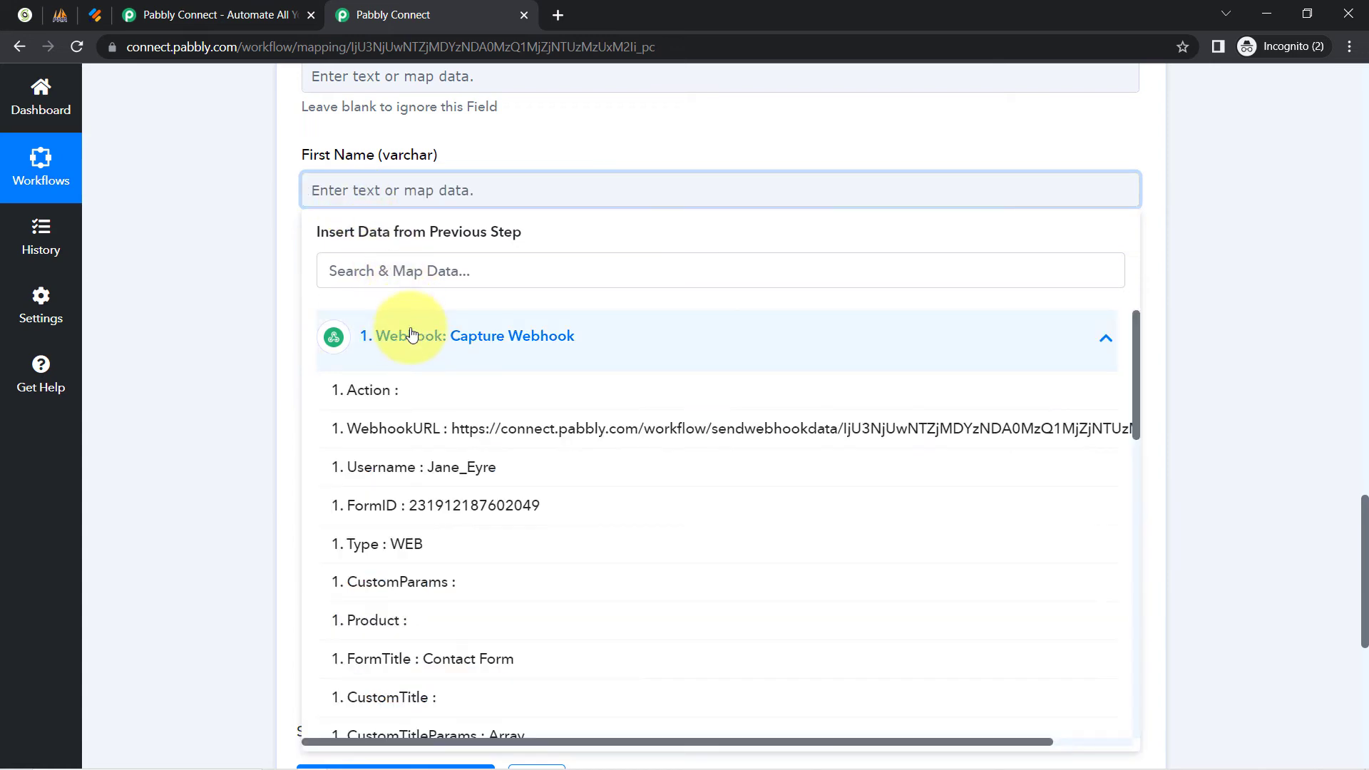
click(349, 278)
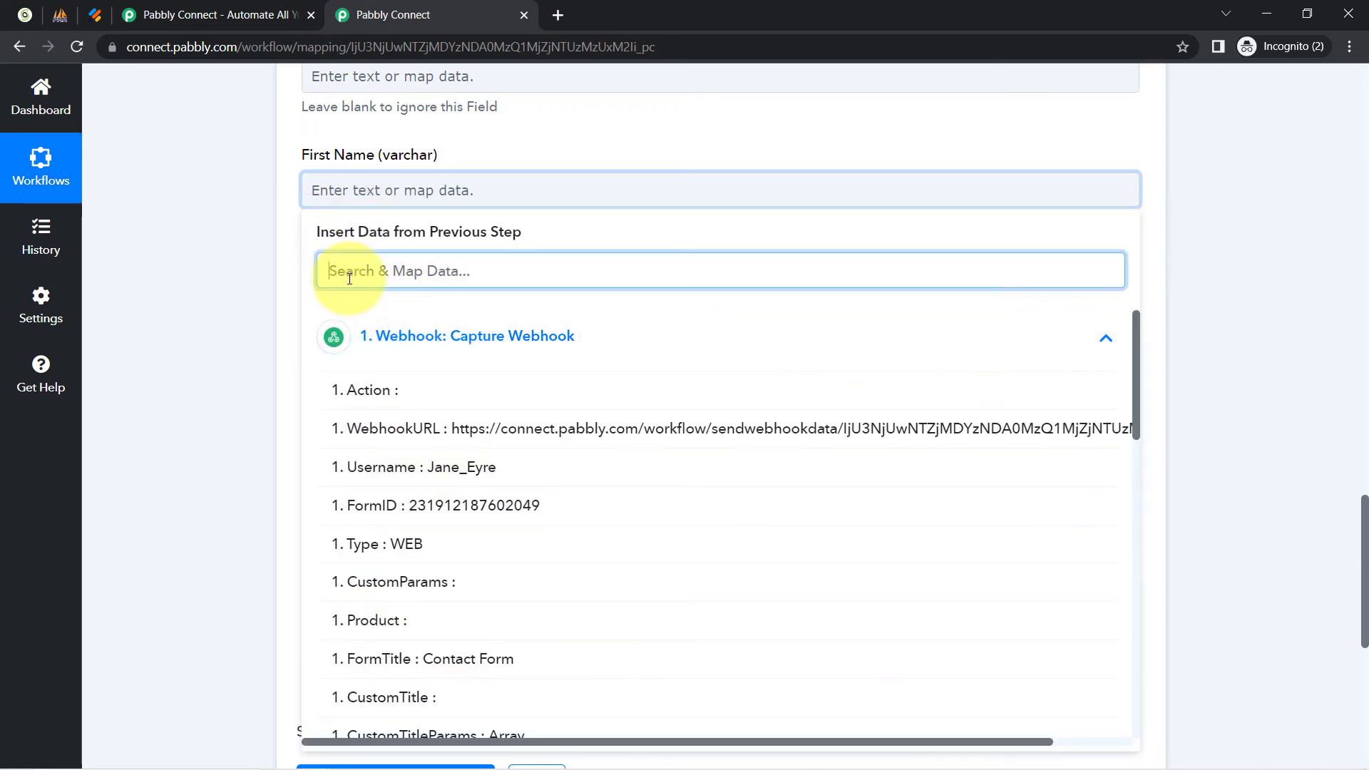
text(dumm)
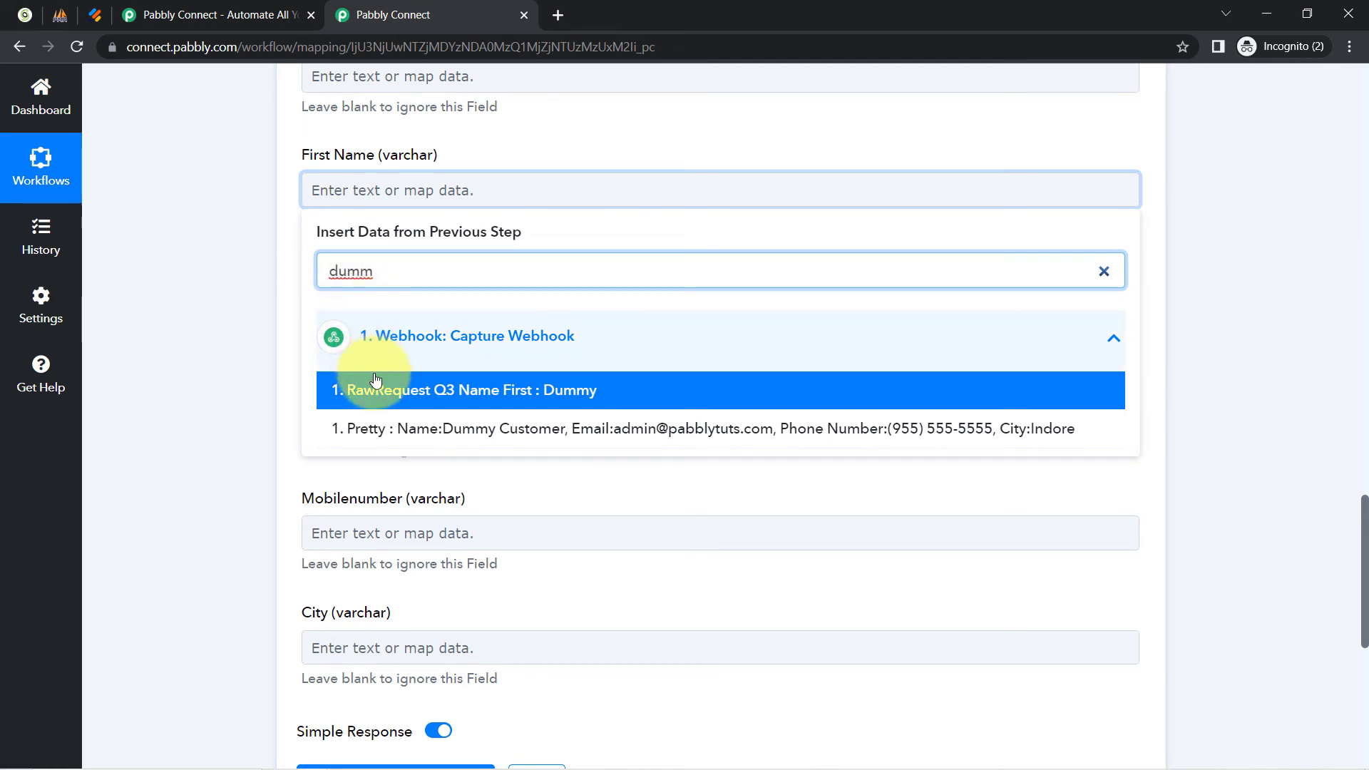
click(345, 389)
click(245, 260)
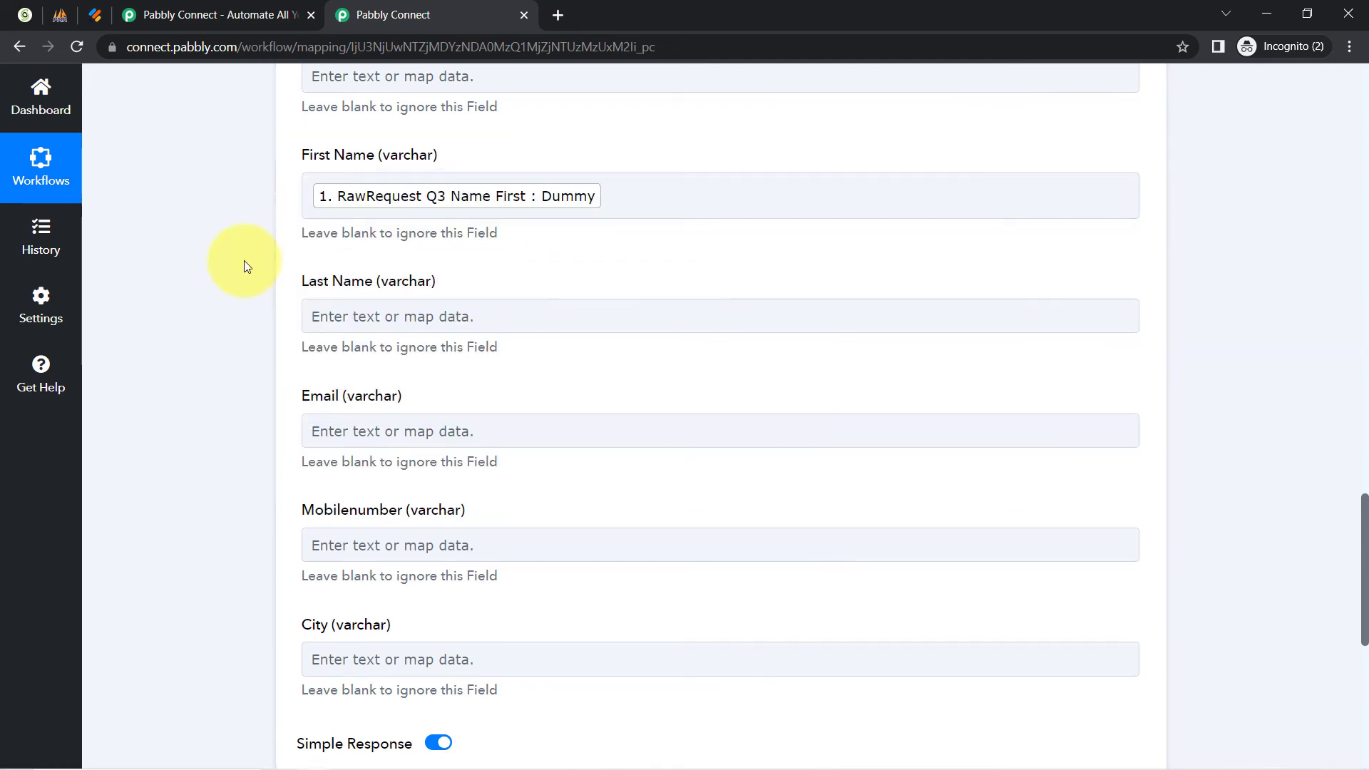
click(336, 316)
click(360, 396)
text(cust)
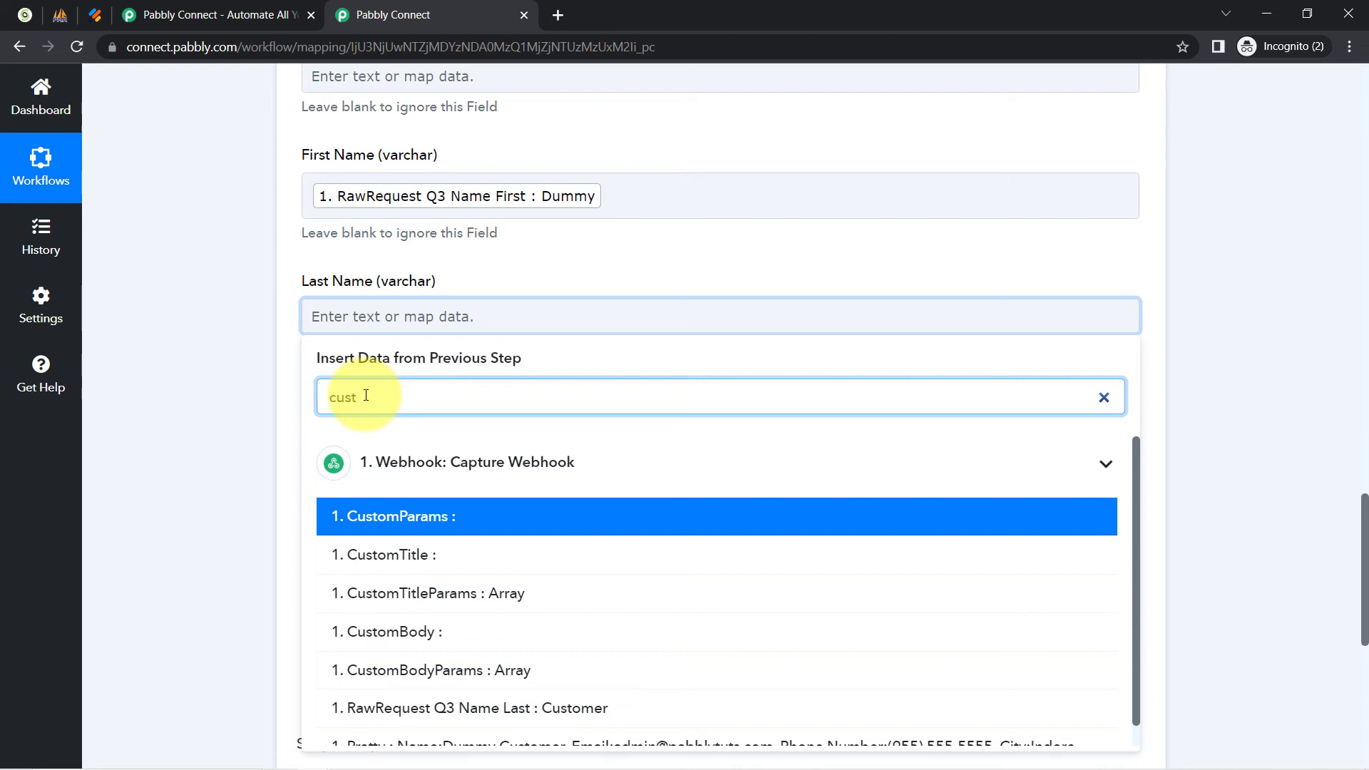
text(omer)
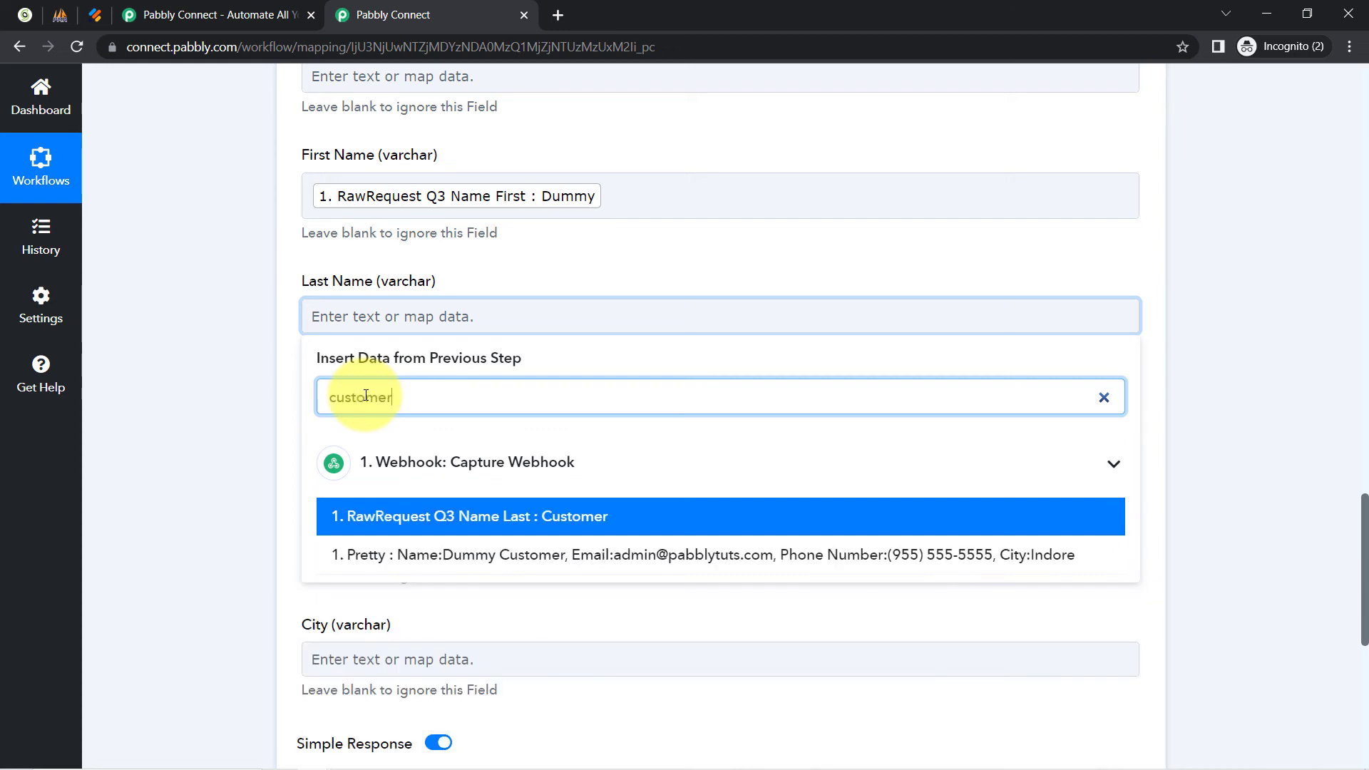
click(549, 518)
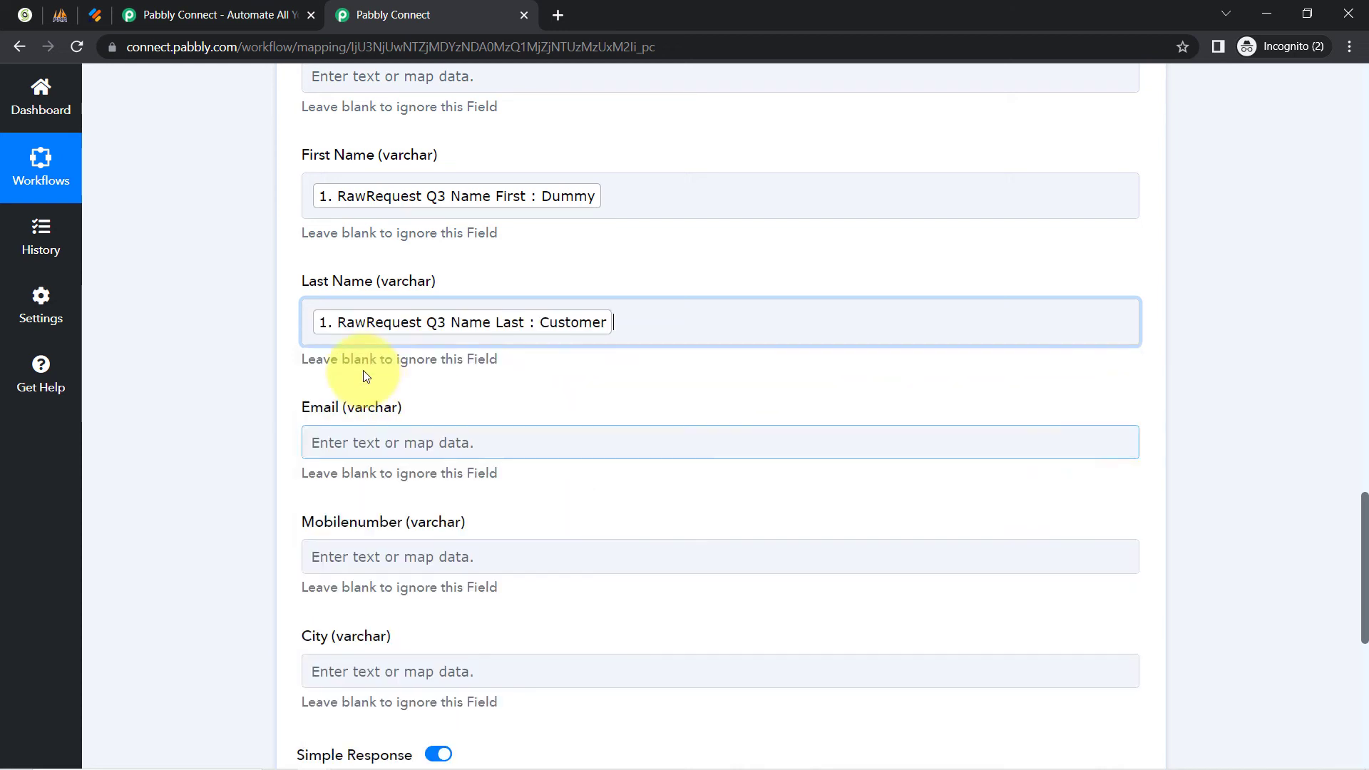
click(139, 343)
Map the captured email into Email and the full phone number into Mobilenumber.
drag(1365, 539, 1364, 586)
click(344, 241)
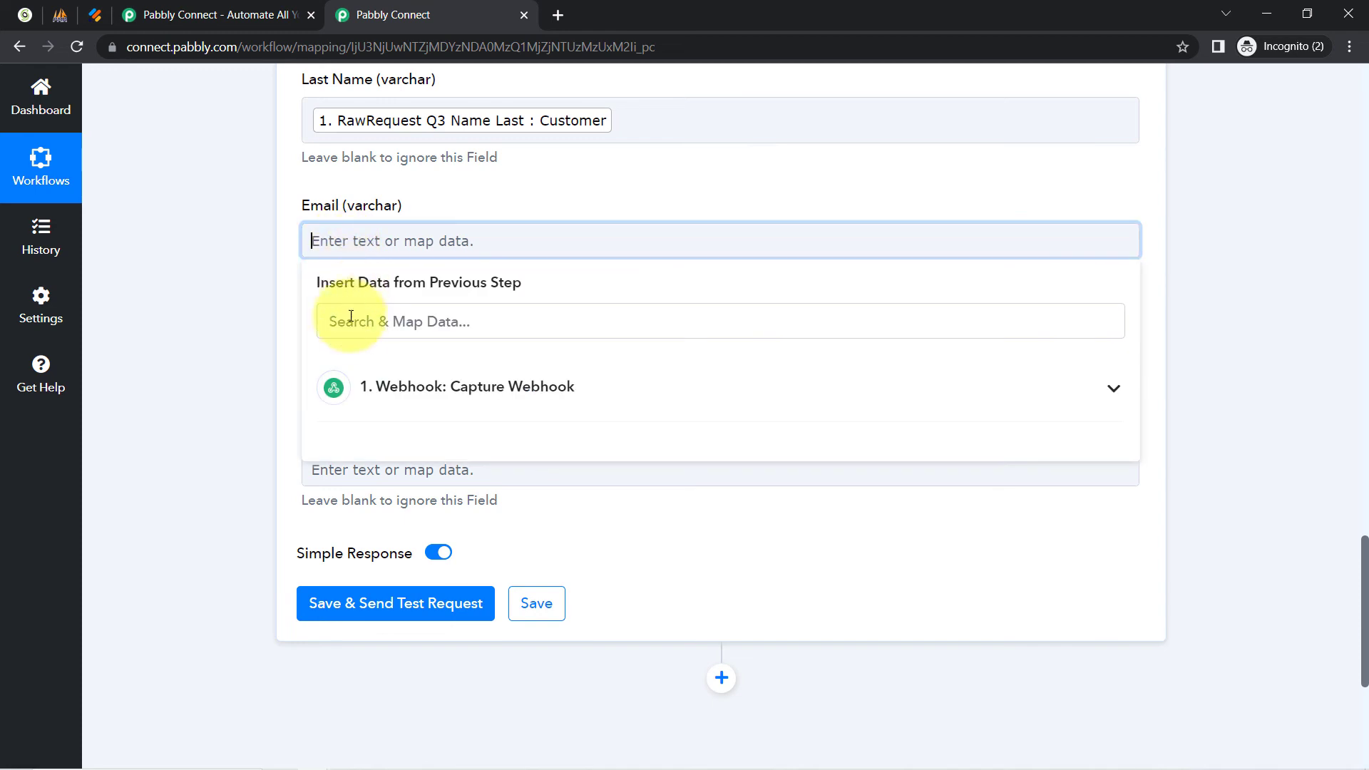
click(348, 333)
text(@)
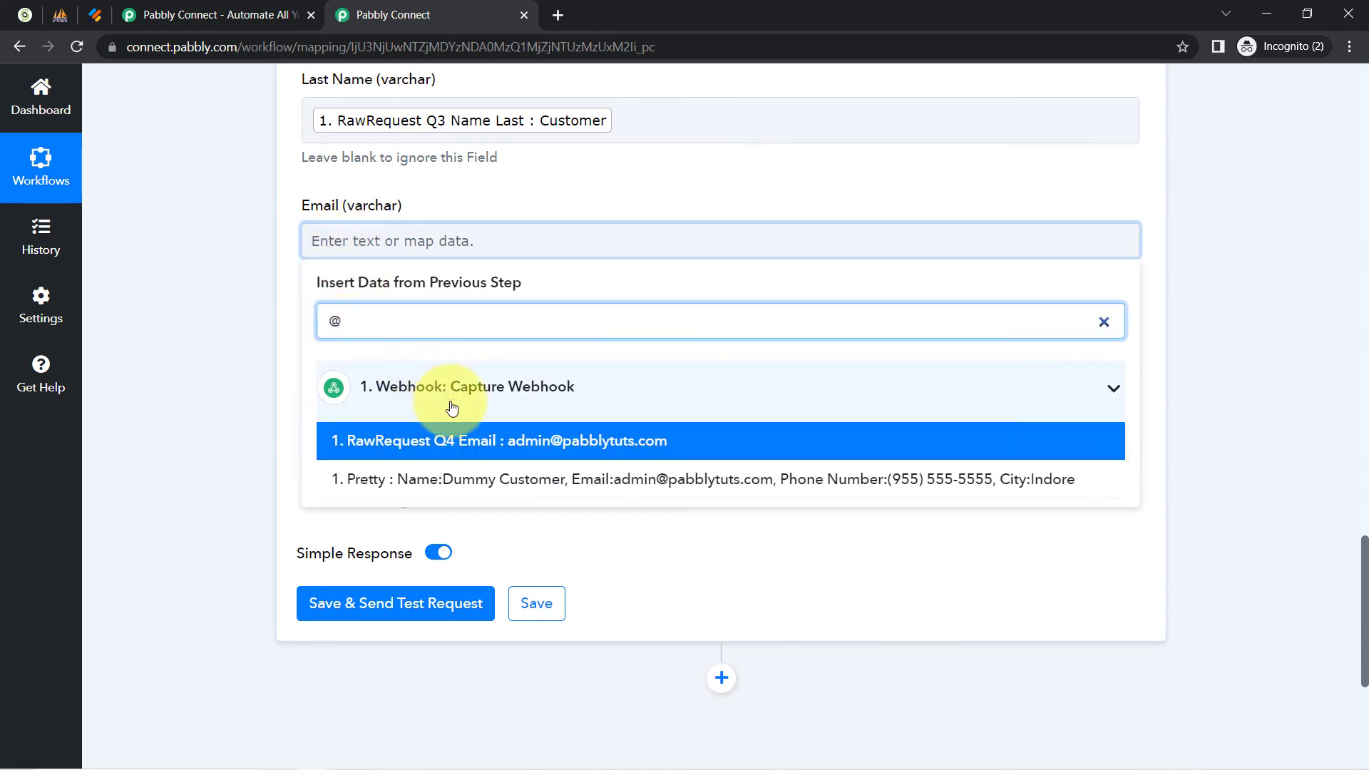
click(456, 440)
click(241, 298)
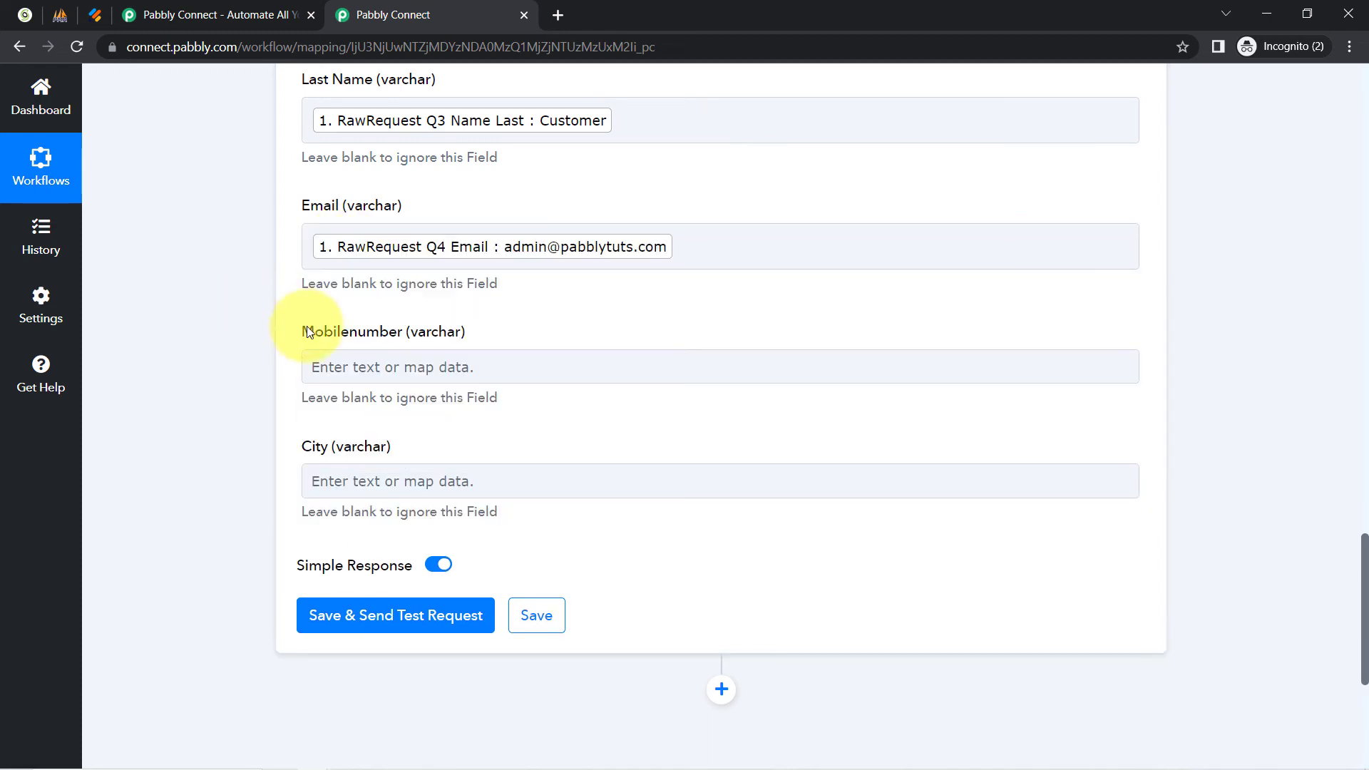
click(338, 367)
click(372, 531)
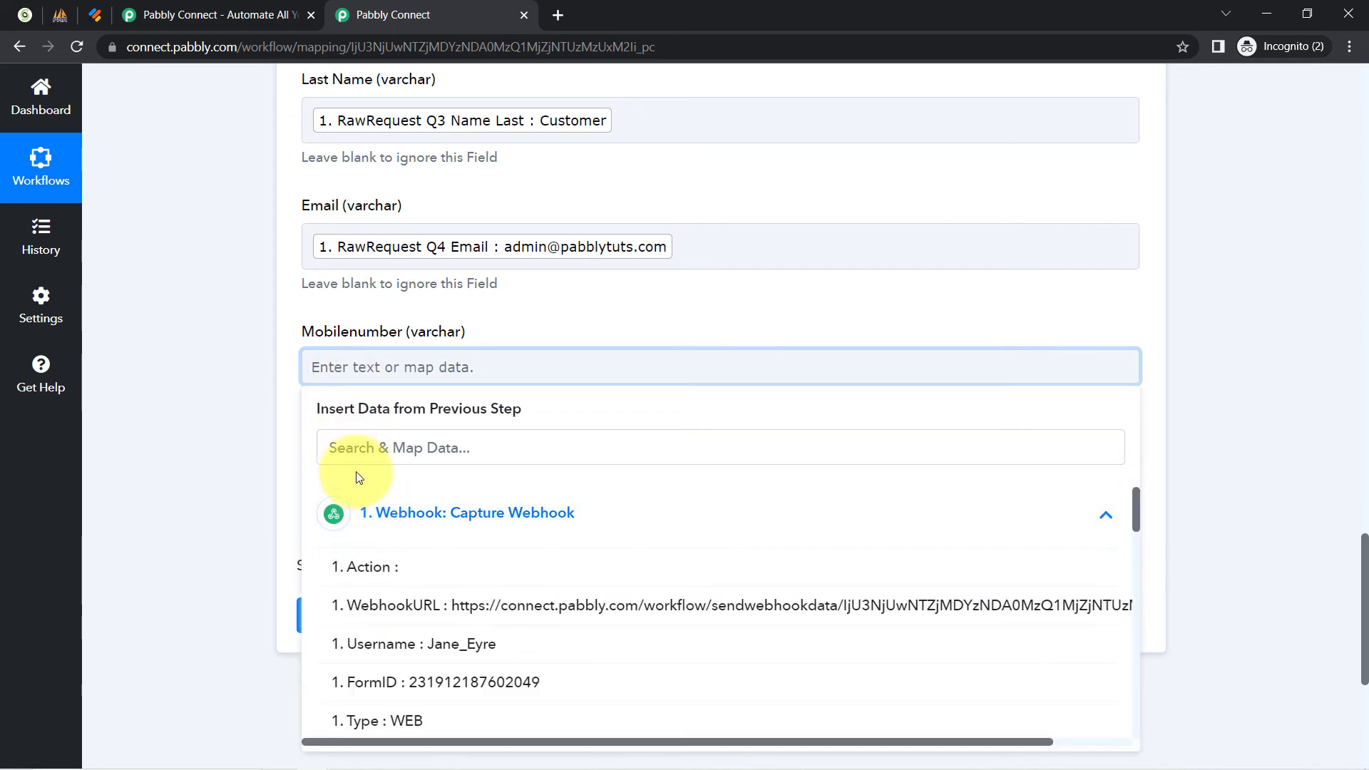
click(342, 447)
text(95)
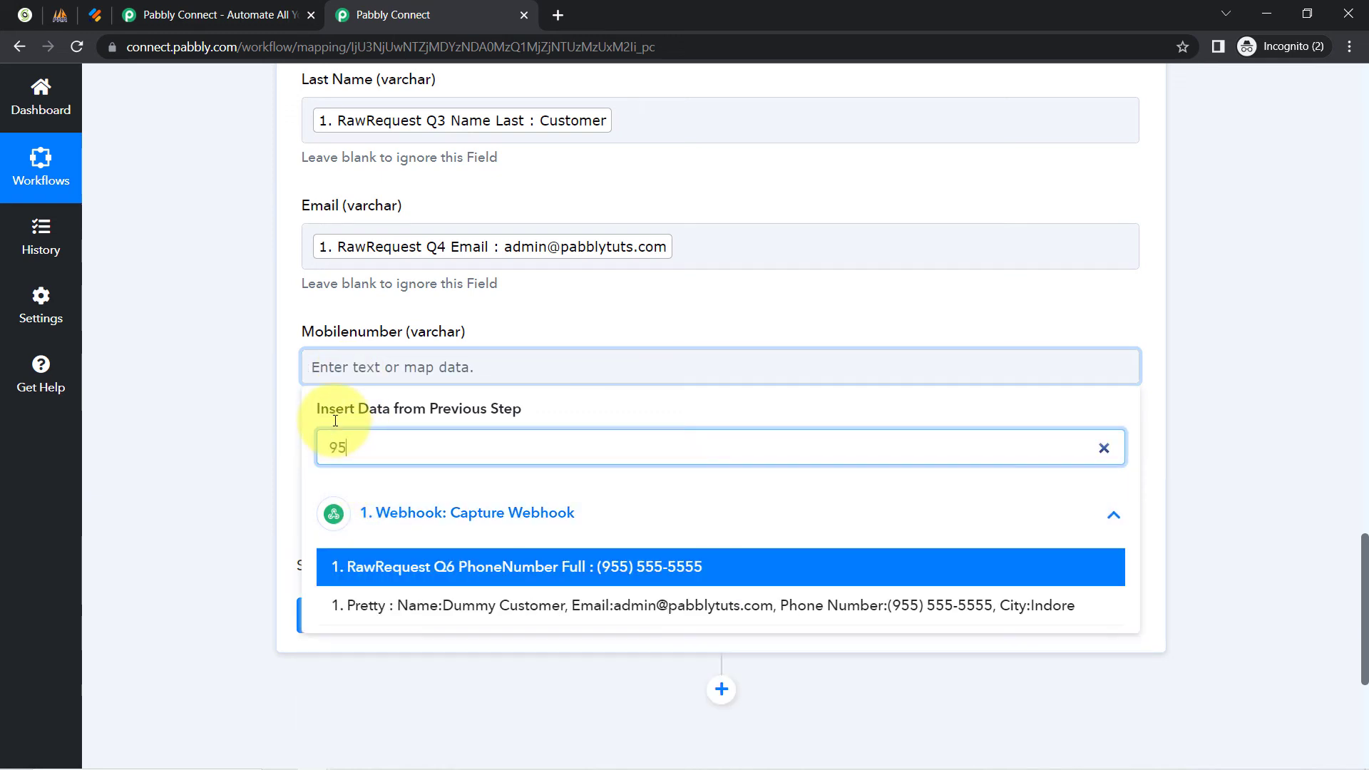
click(406, 564)
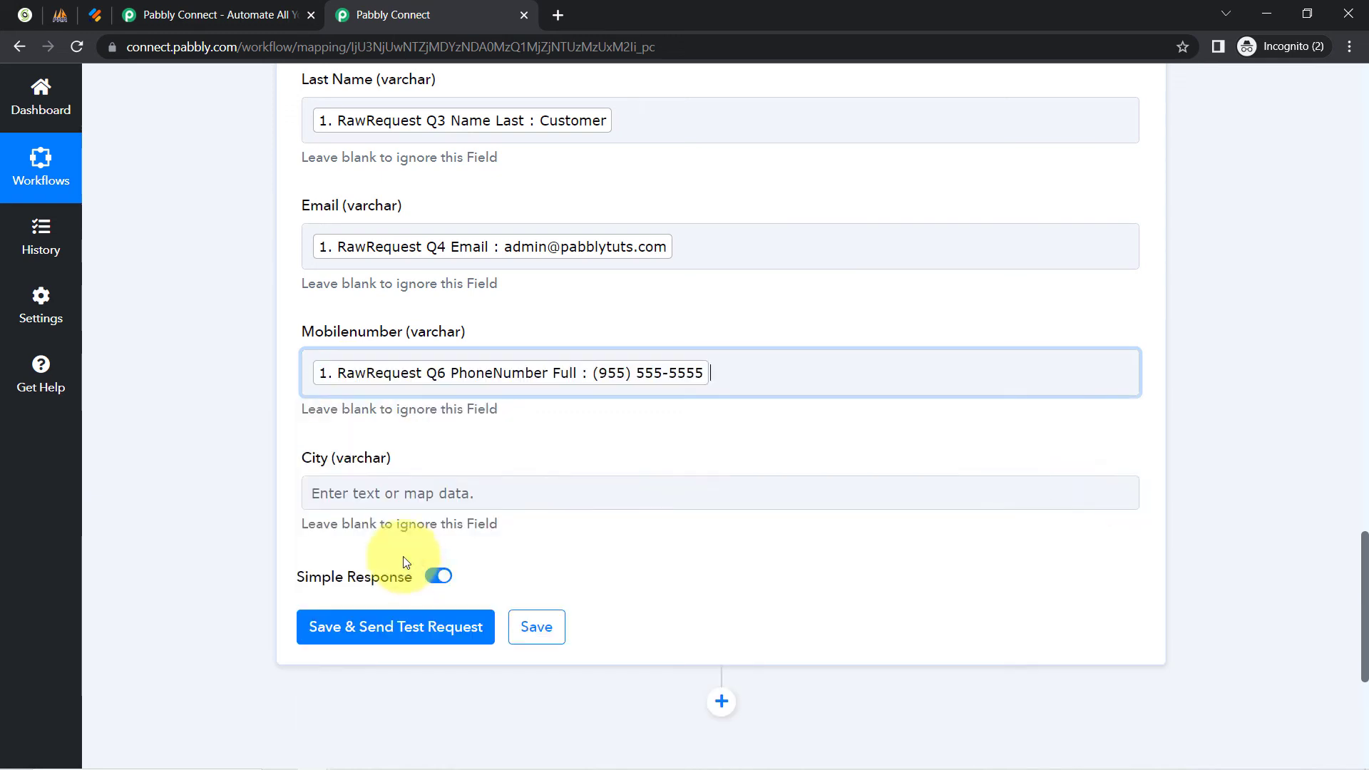
click(238, 413)
Map the webhook's City value Indore into the City field.
scroll(238, 408, down, 1)
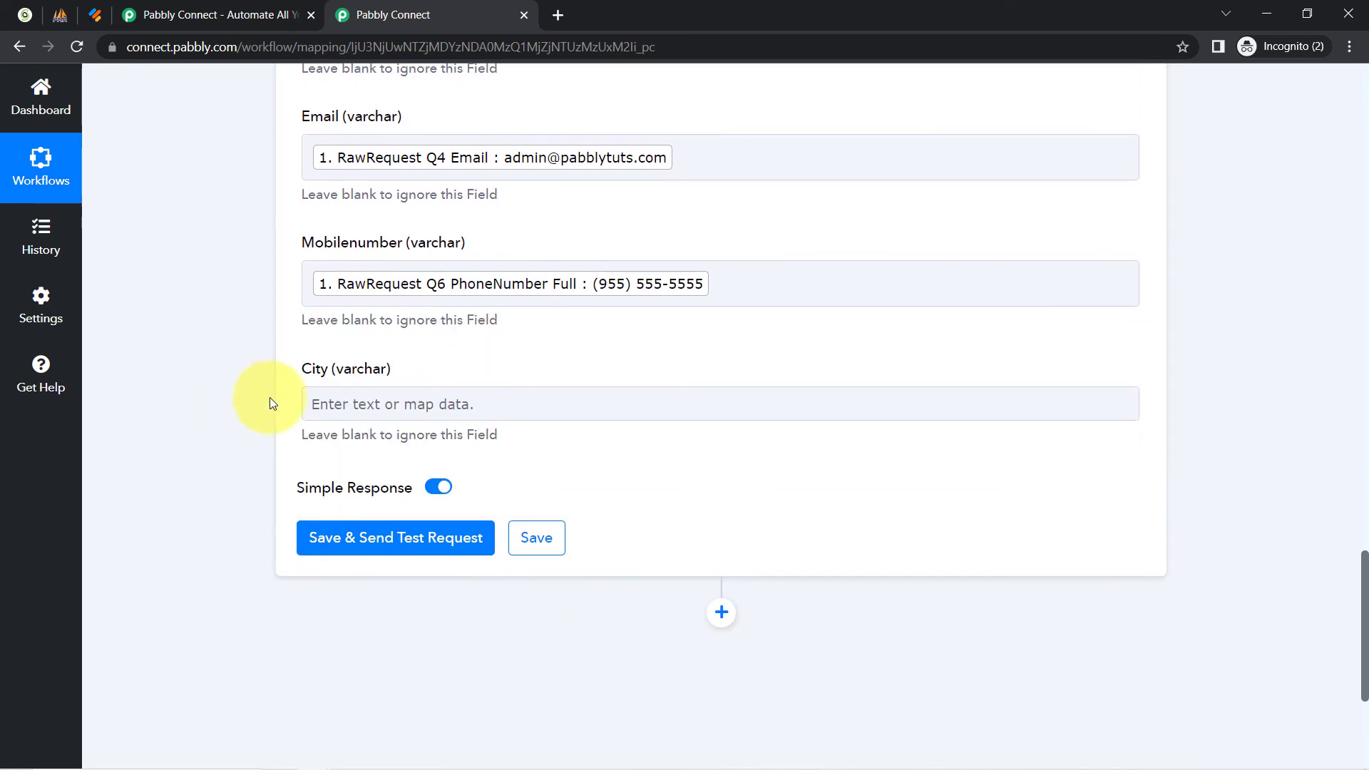
click(331, 405)
click(406, 554)
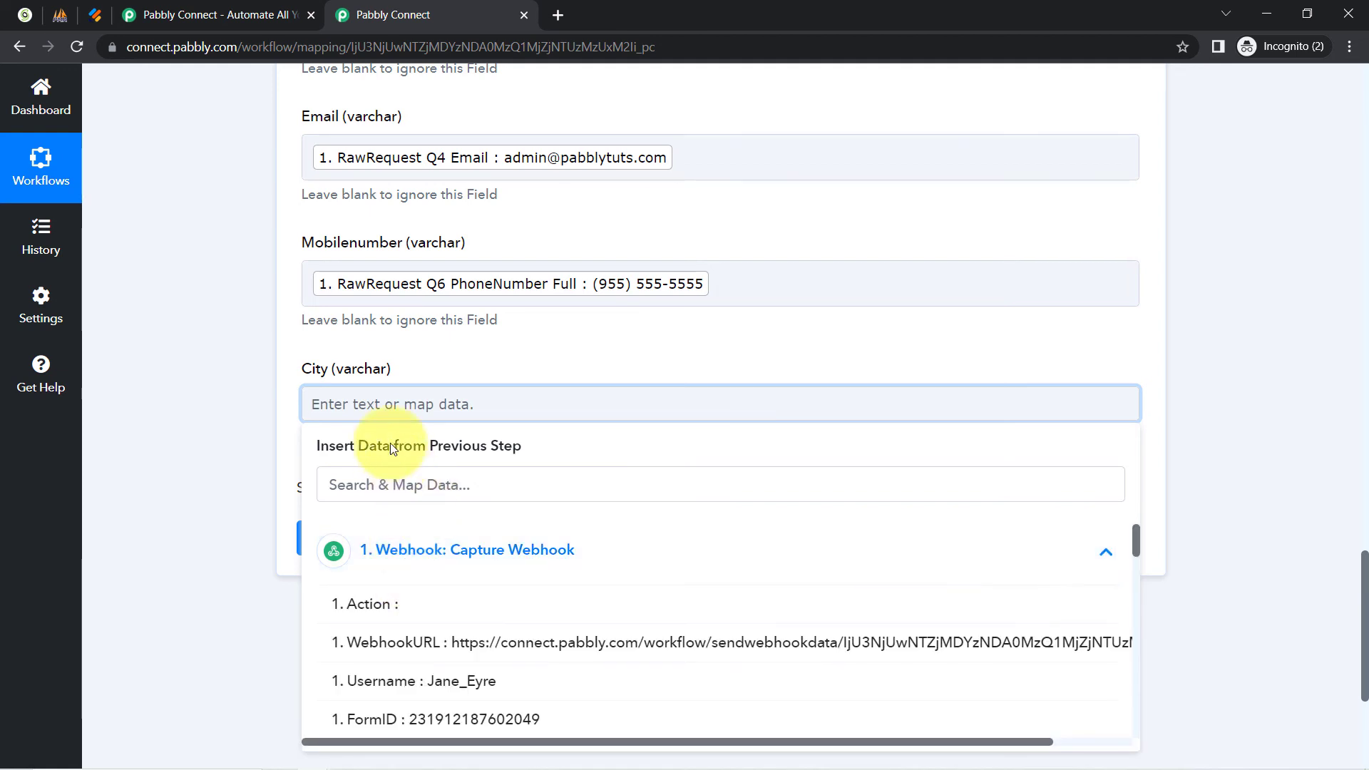
click(353, 488)
text(ind)
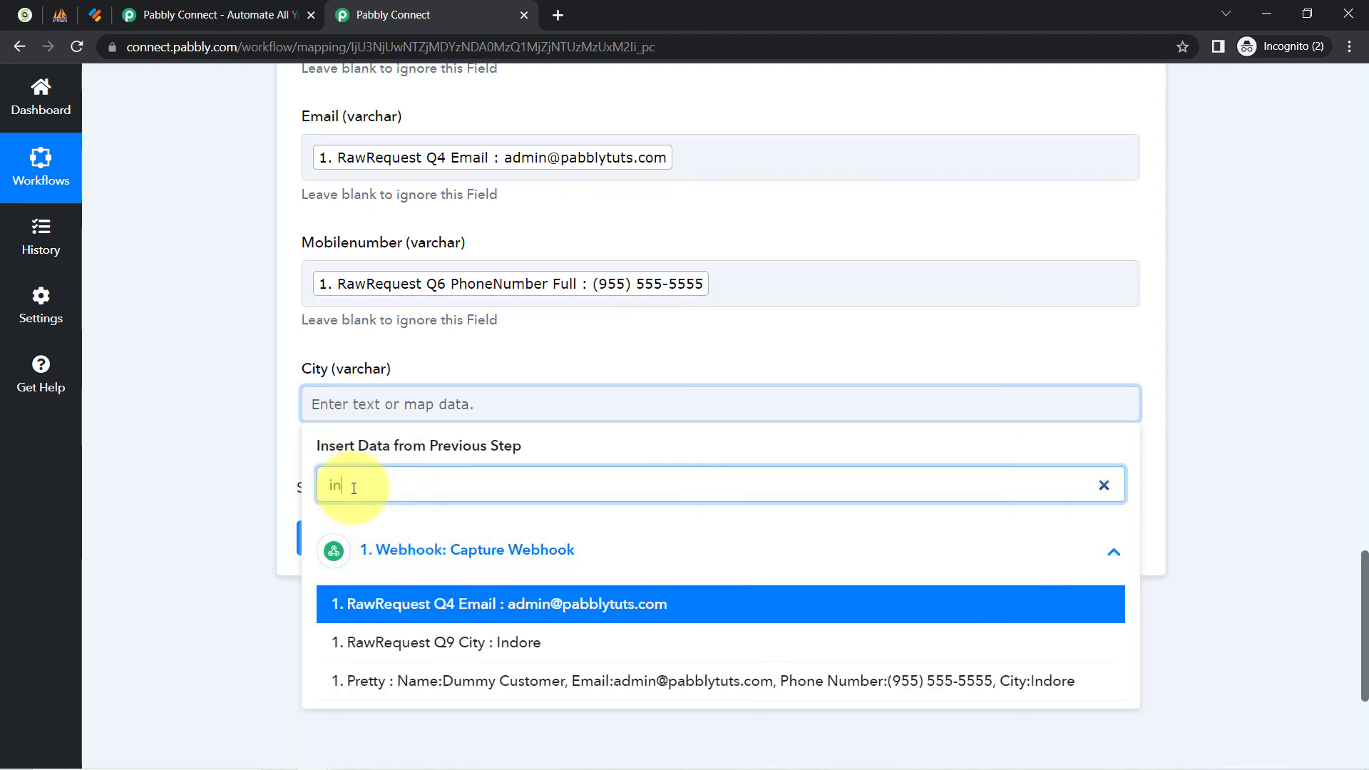
click(340, 605)
click(237, 298)
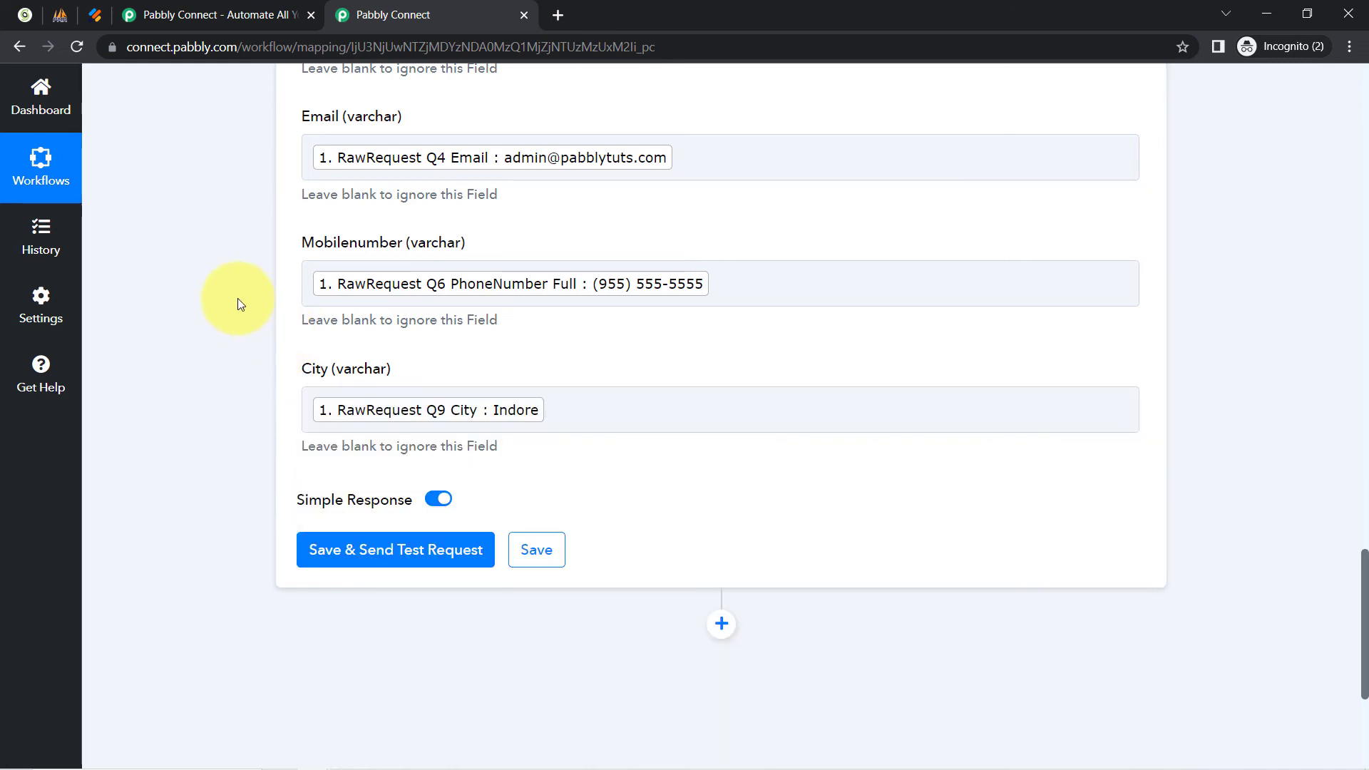
scroll(220, 305, up, 2)
scroll(221, 306, down, 5)
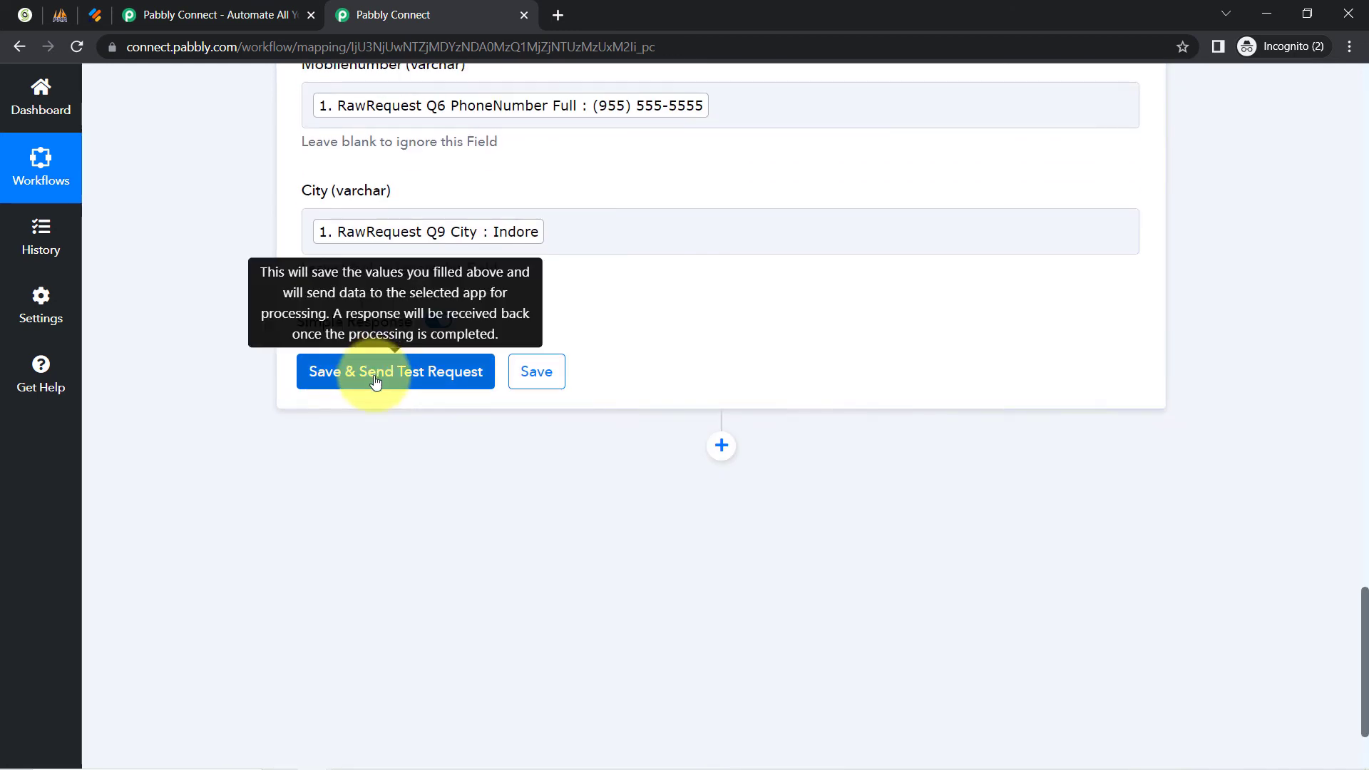
Save the MySQL step and send a test insert, confirming success with inserted Id 10.
click(365, 371)
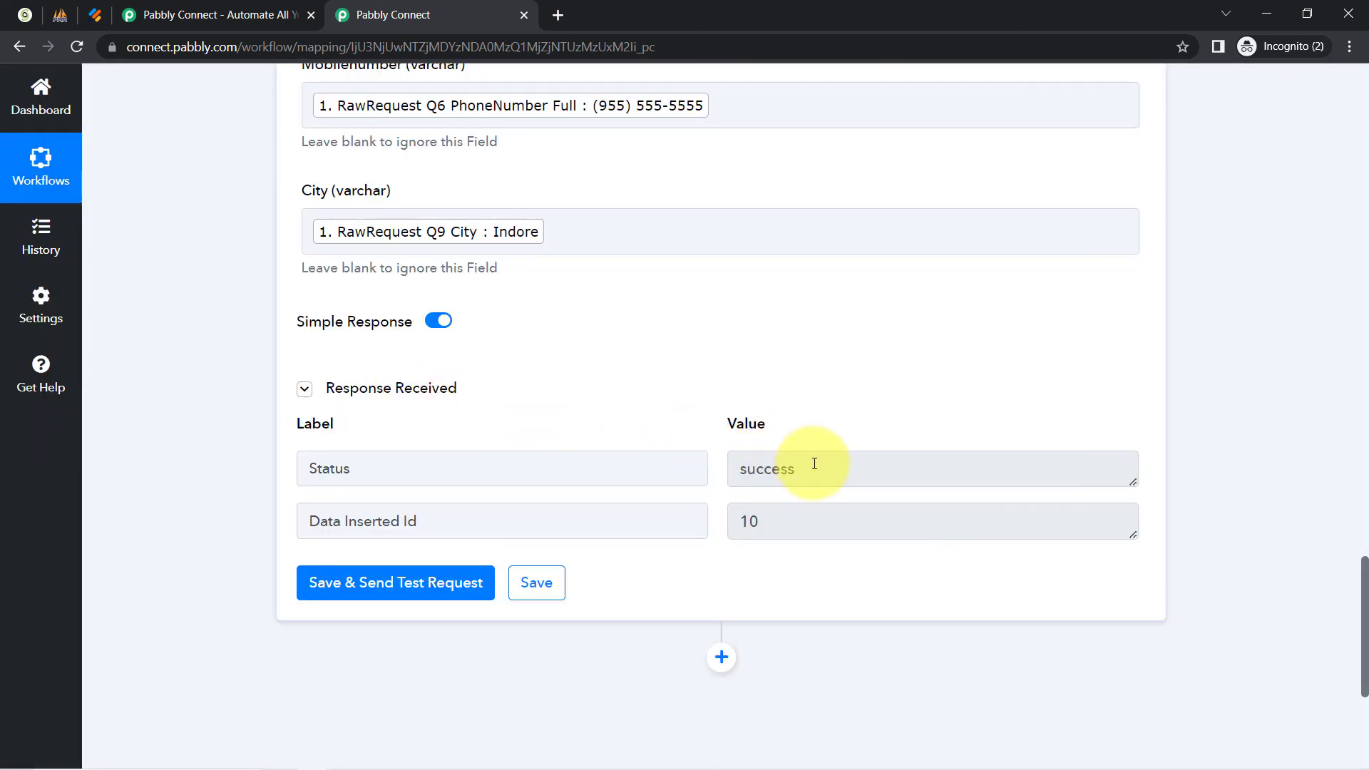
drag(814, 465, 739, 468)
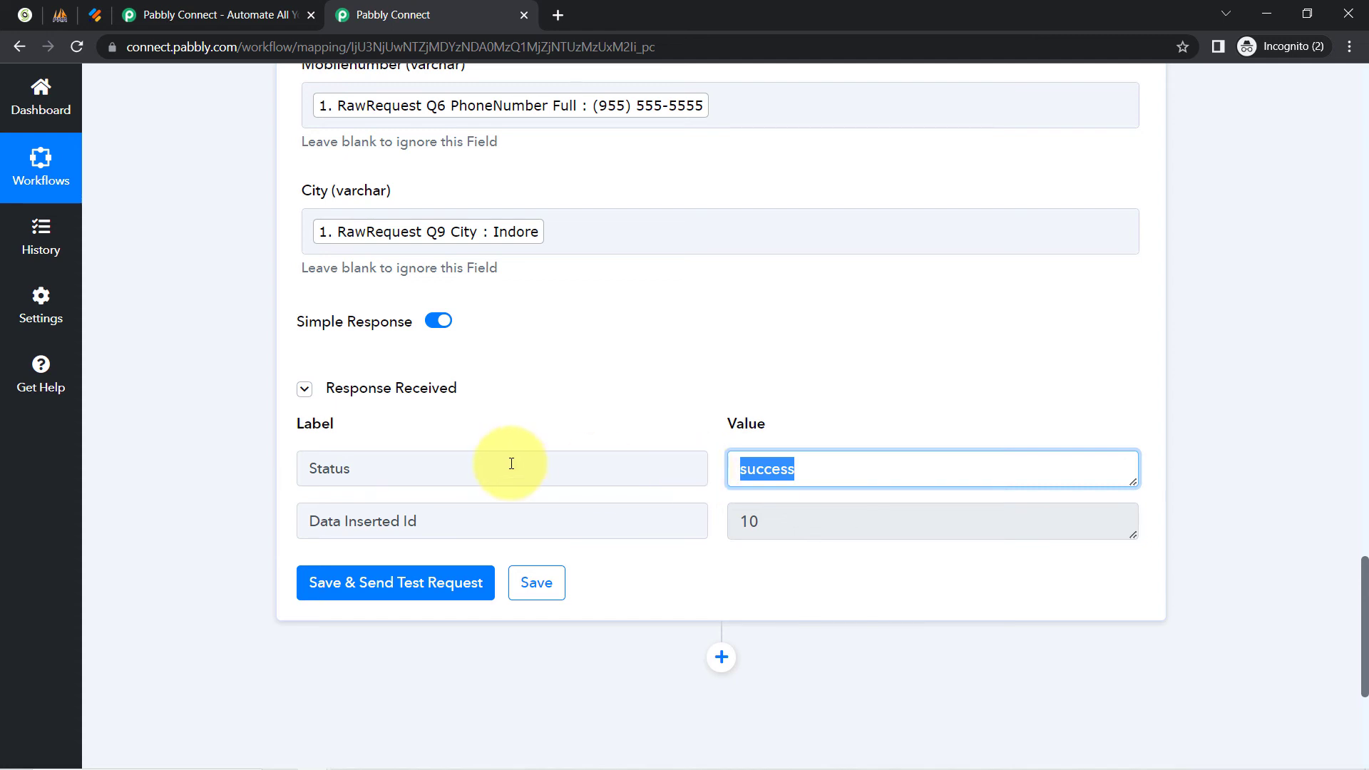
click(61, 11)
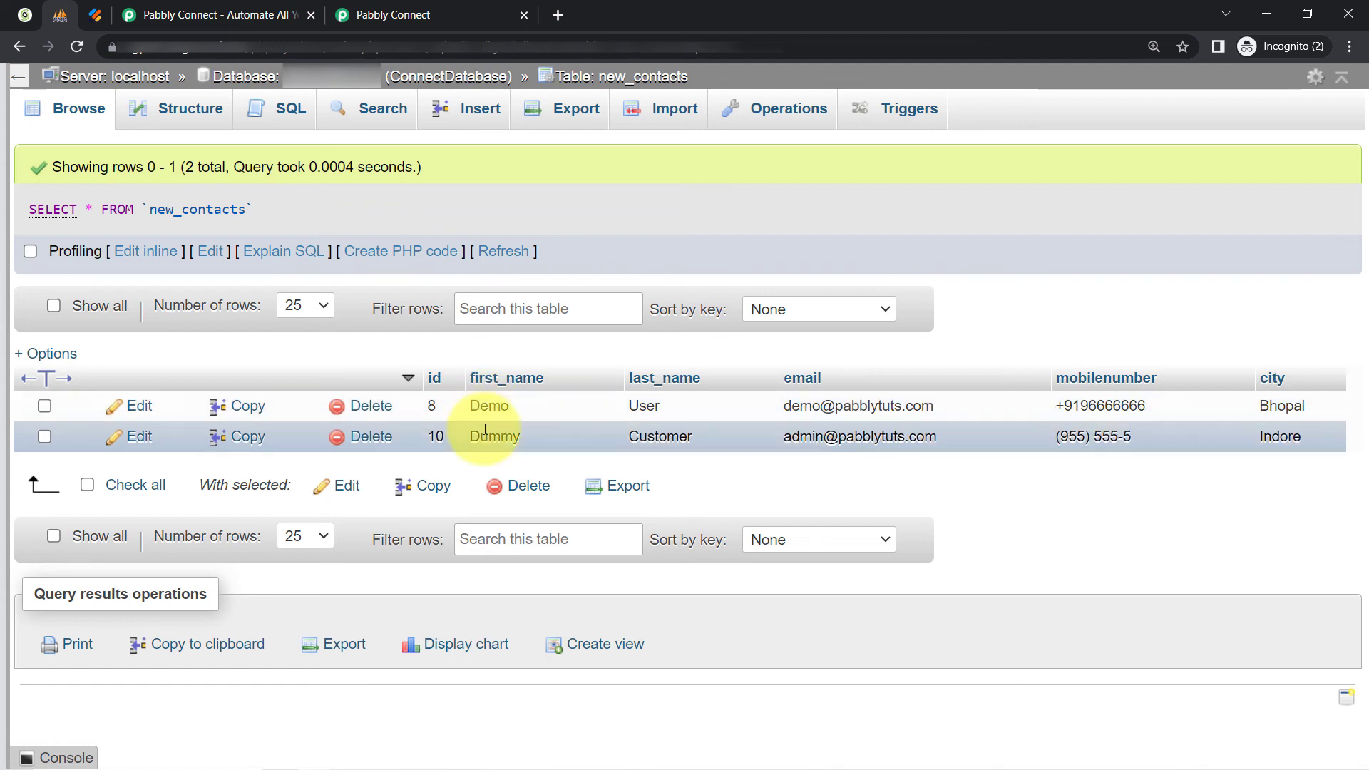
Check the Dummy first_name in new_contacts row 10, then return to the workflow.
double_click(518, 437)
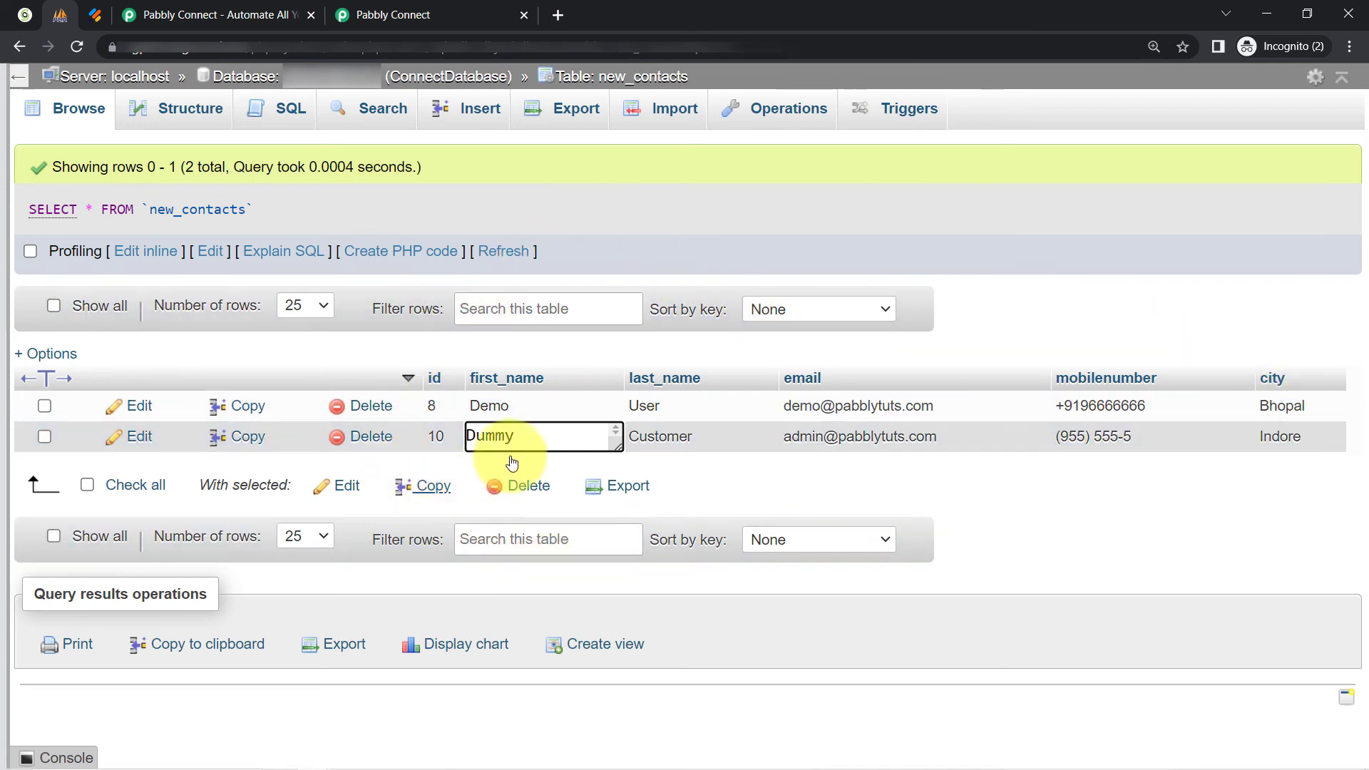
click(356, 5)
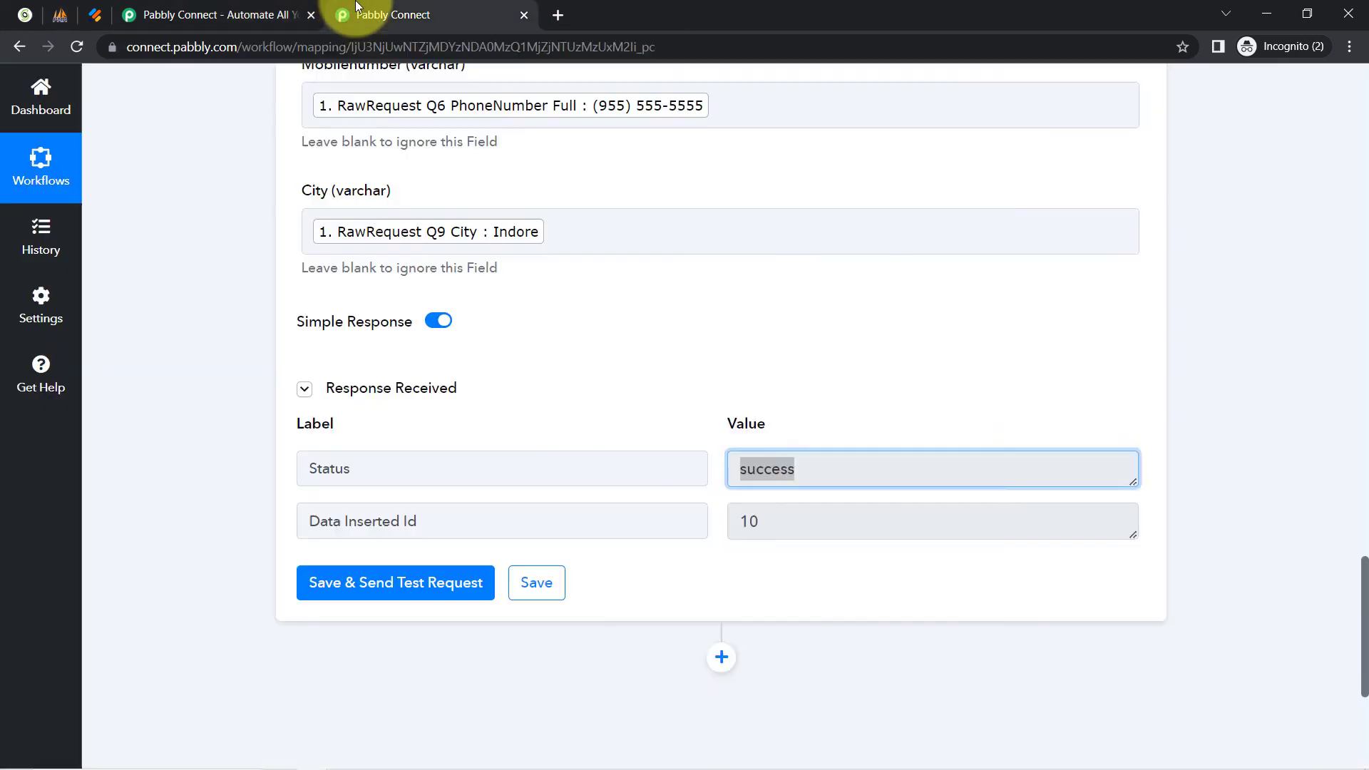
Close the duplicate Pabbly Connect page.
click(57, 14)
click(389, 9)
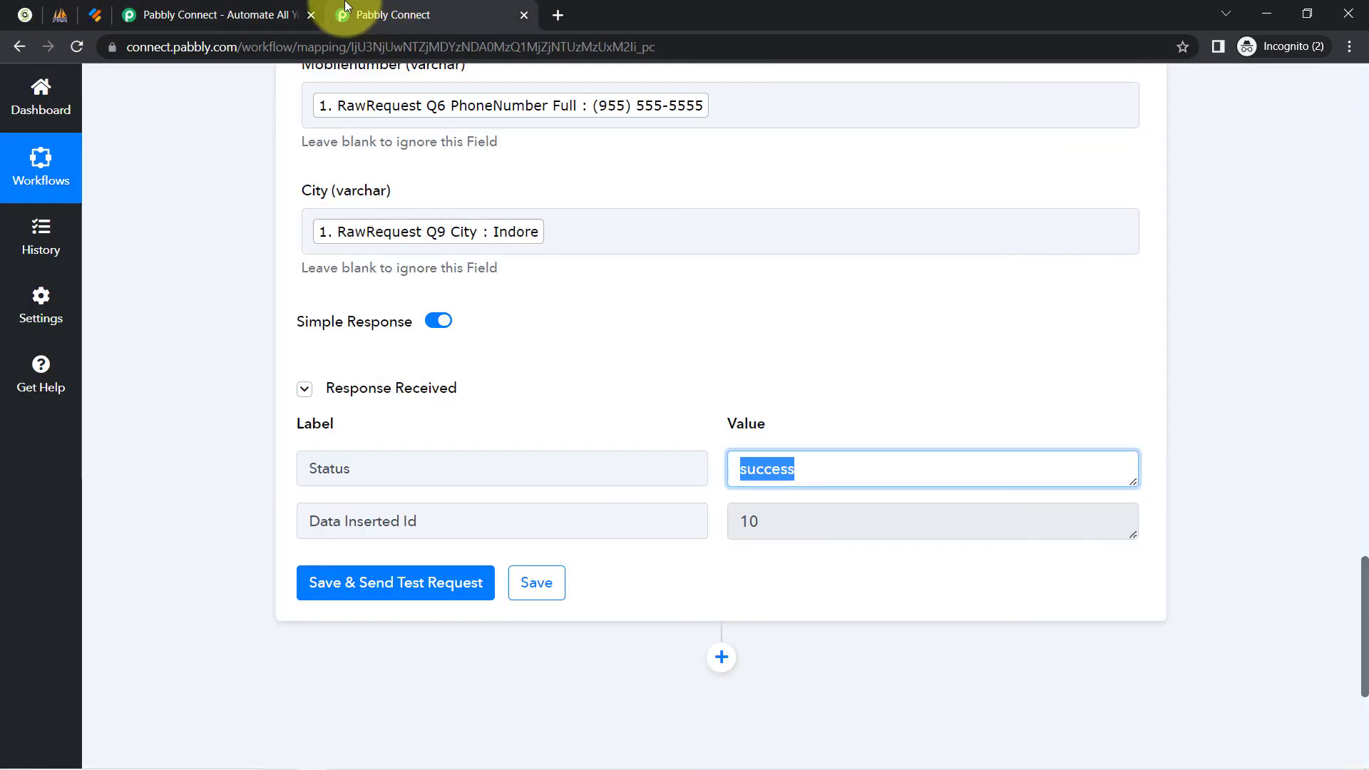
click(309, 15)
scroll(211, 195, up, 9)
scroll(217, 235, down, 8)
scroll(214, 235, up, 20)
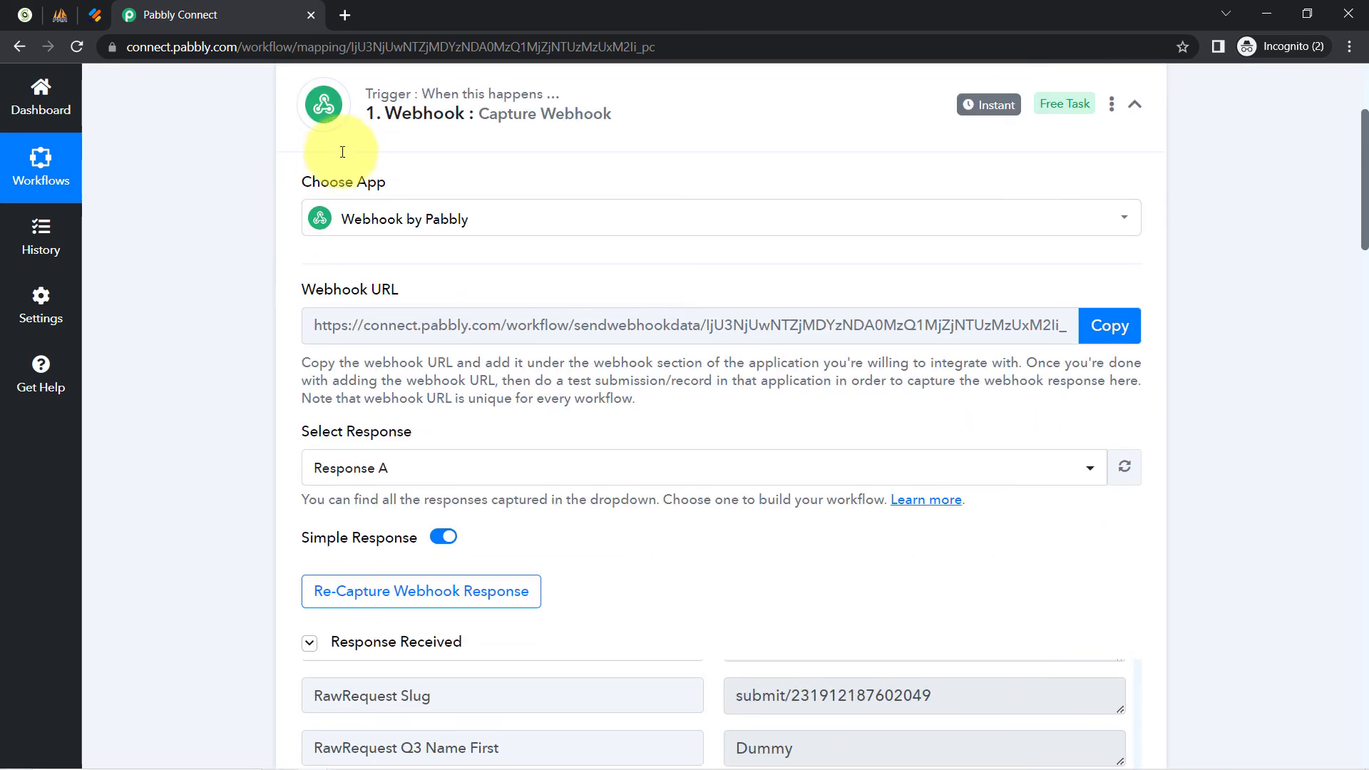
Collapse the Webhook trigger and MySQL Insert Row steps and scroll to the top.
click(435, 106)
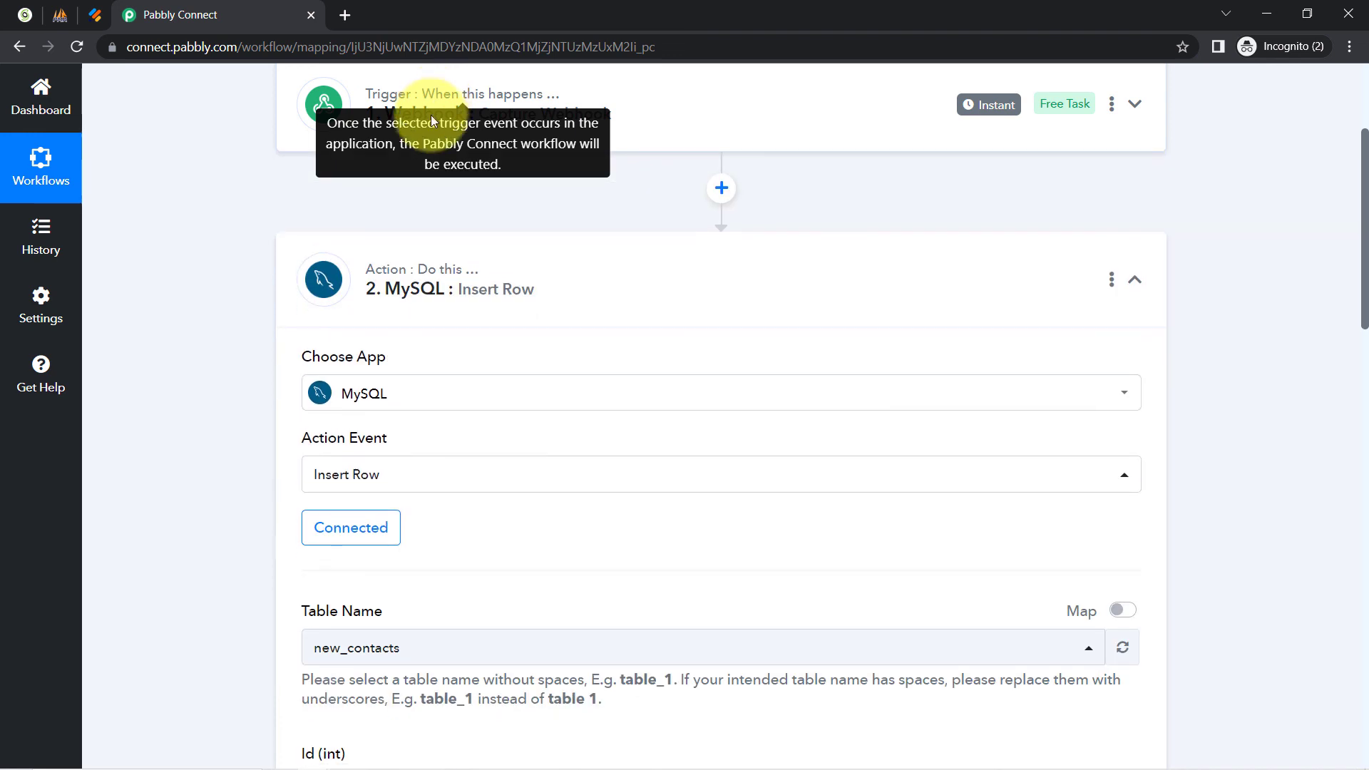
click(428, 269)
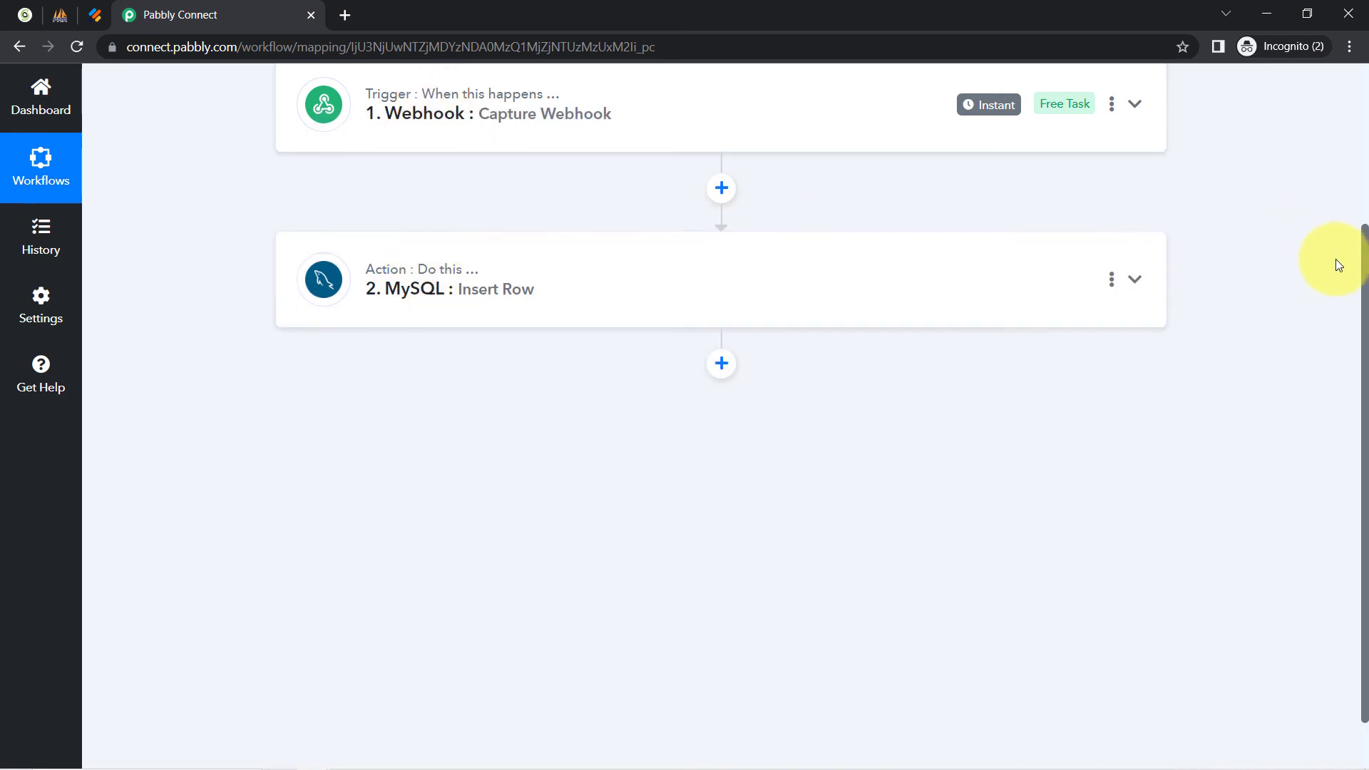
drag(1362, 278, 1335, 94)
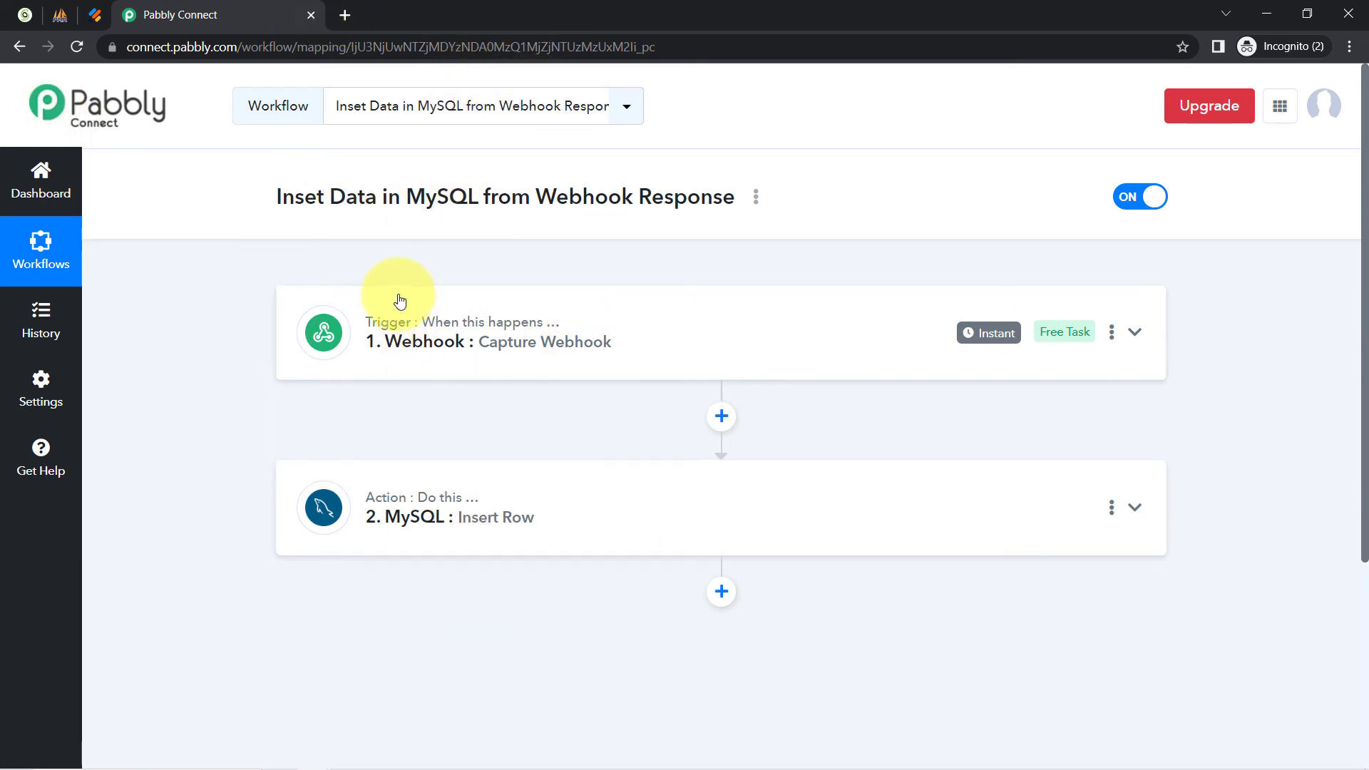
click(95, 15)
click(153, 6)
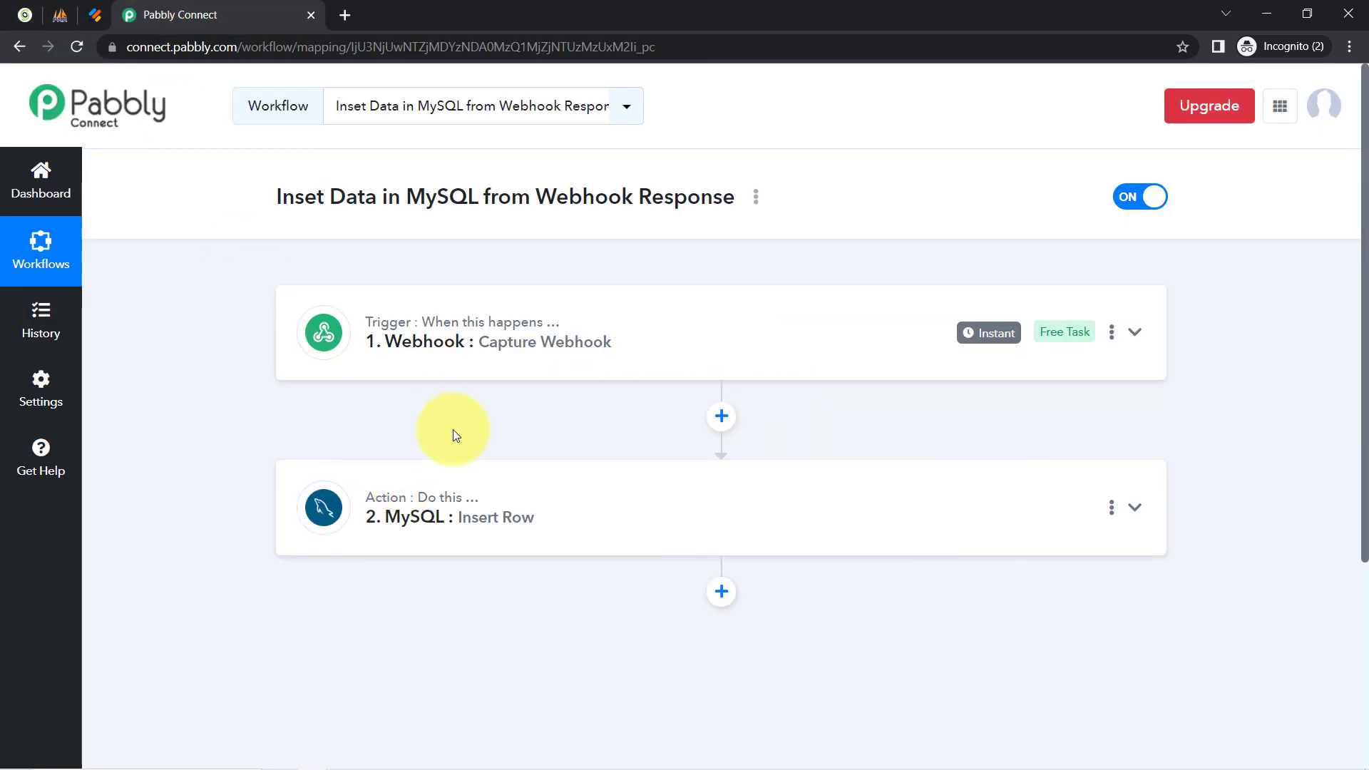
click(95, 14)
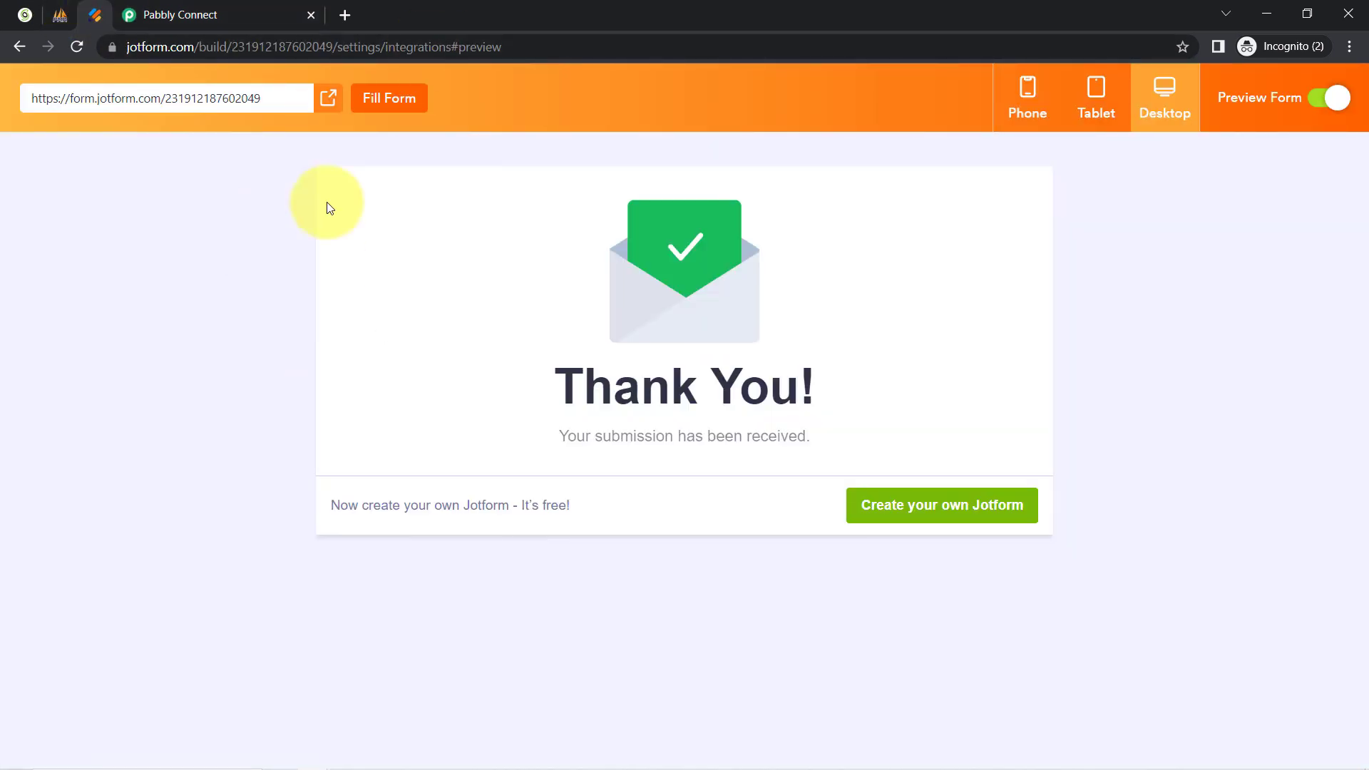
click(390, 92)
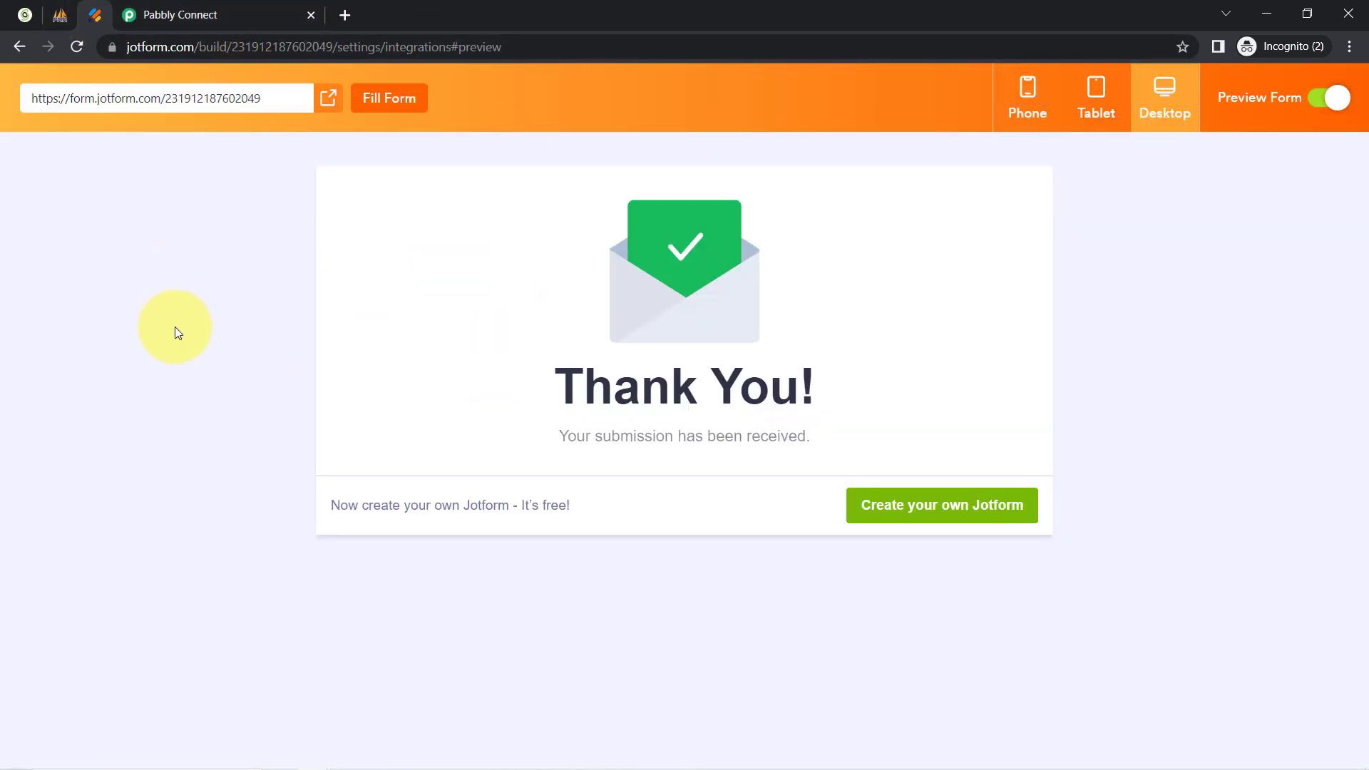
click(194, 13)
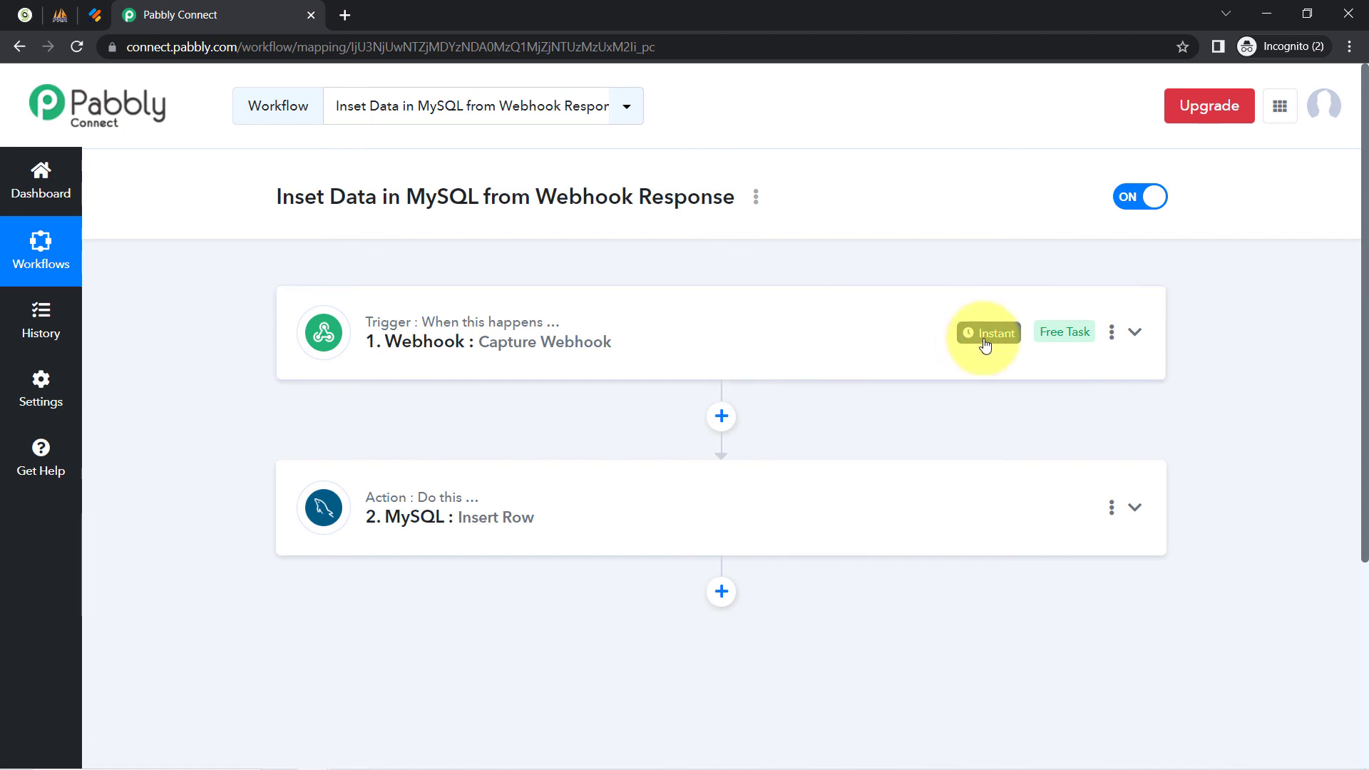
Copy the workflow's share link from its options menu and close the share dialog.
mouse_move(994, 337)
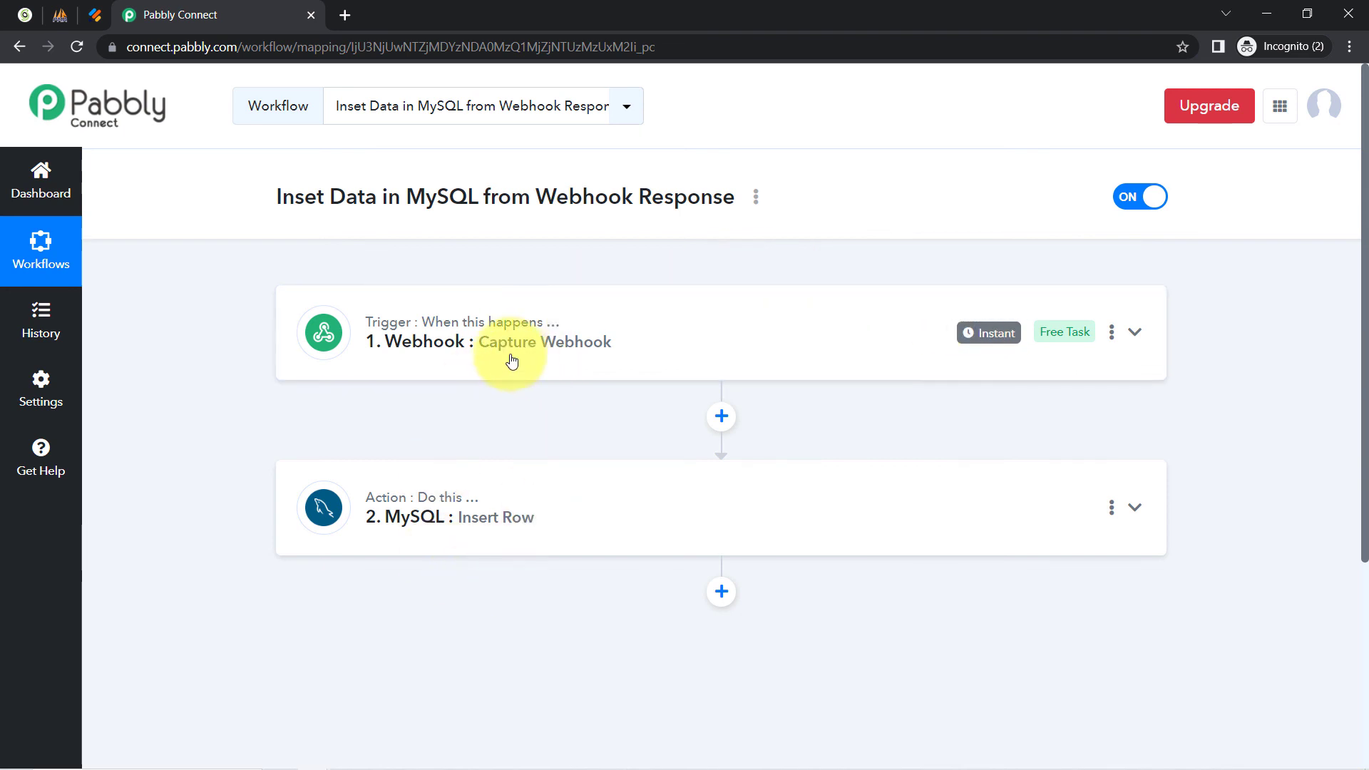
click(755, 197)
click(583, 291)
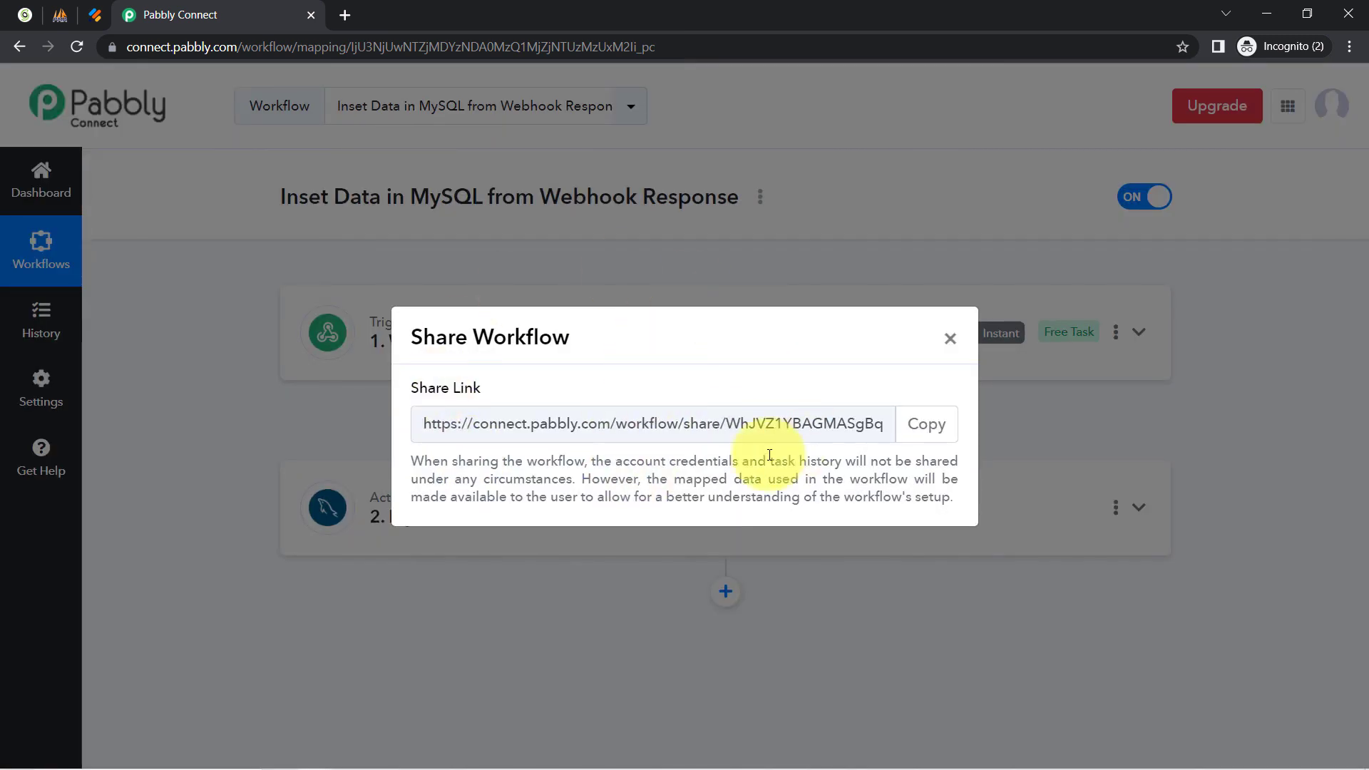
click(925, 427)
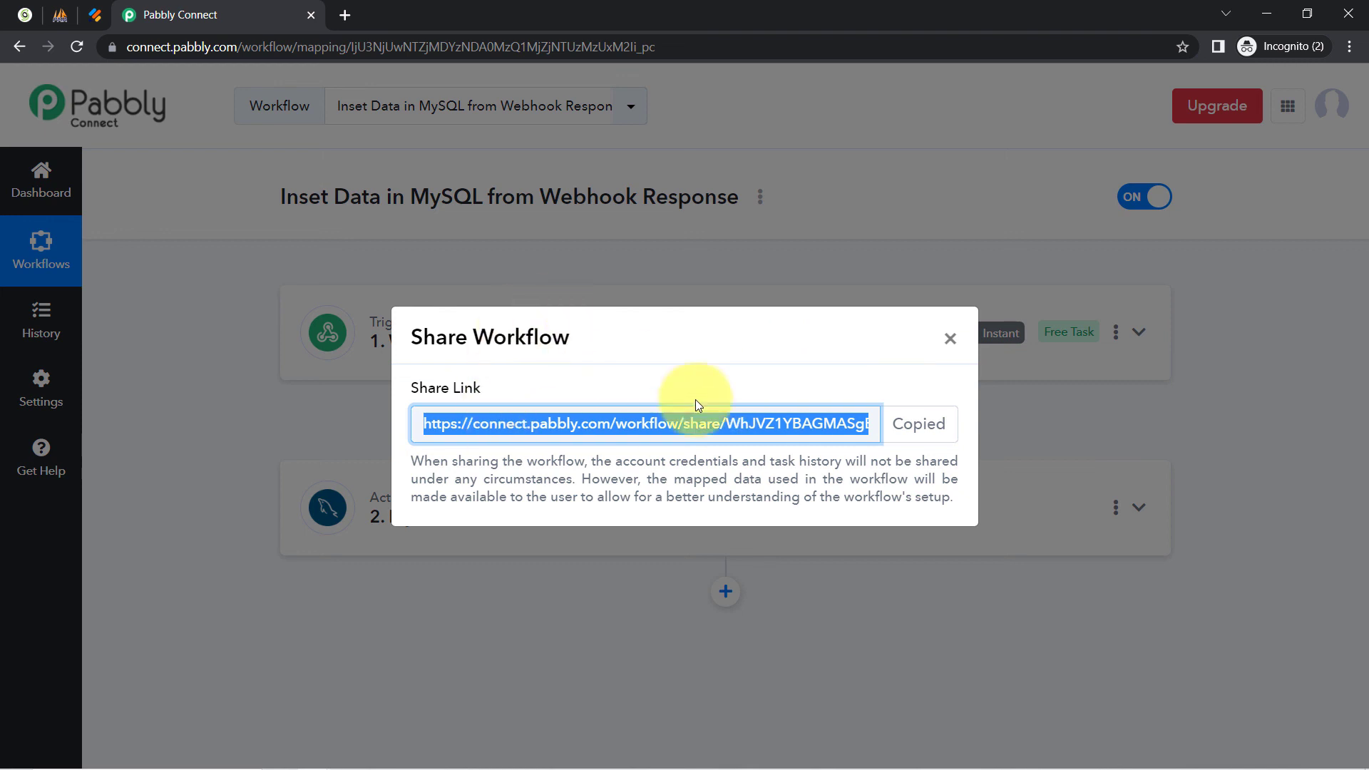
click(950, 338)
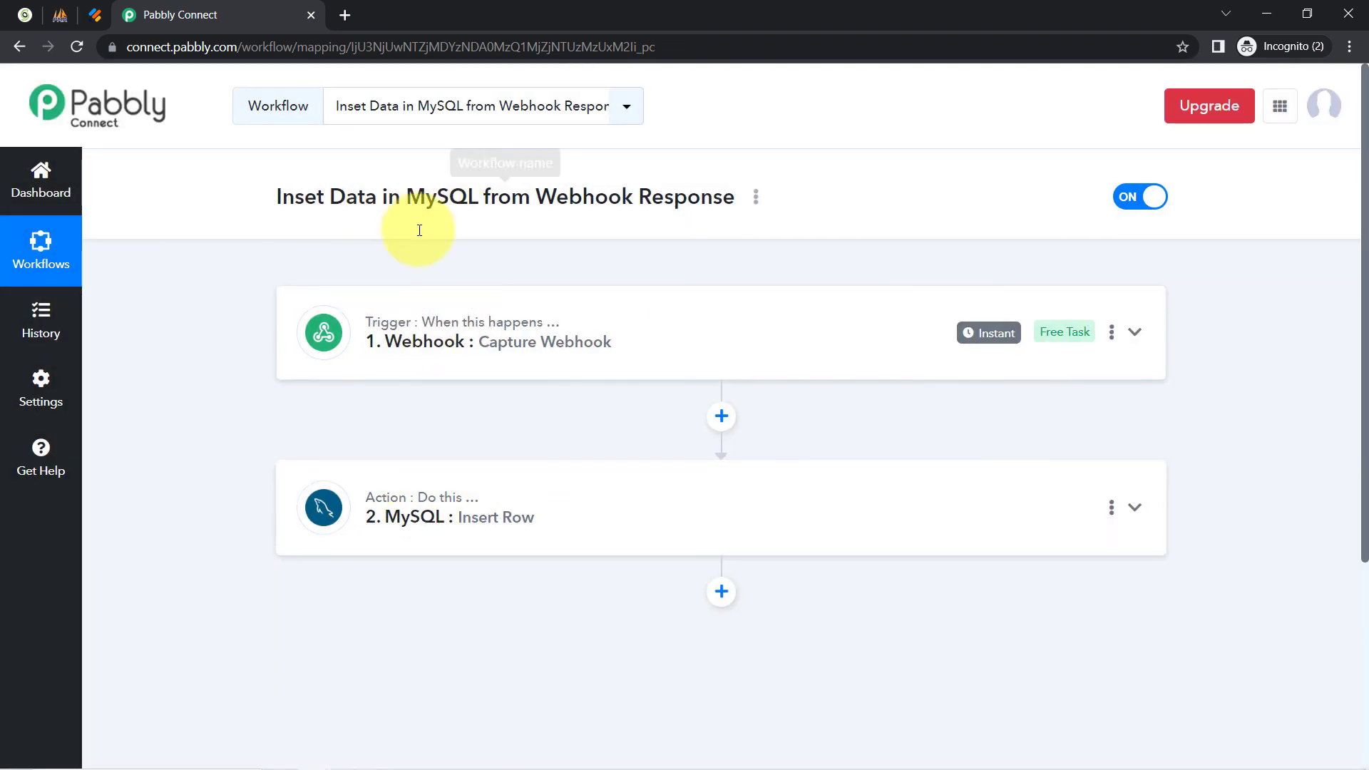